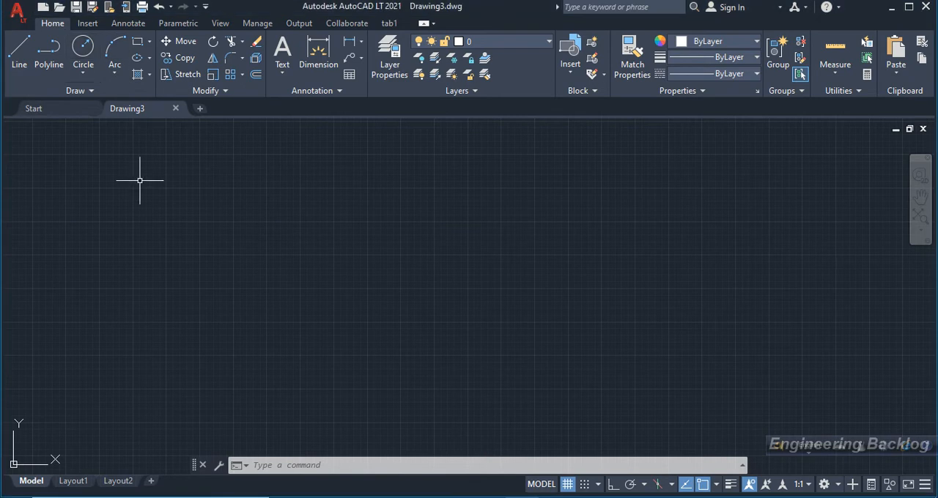
# Draw a small circle with a radius of about 58 units near the upper-left part of the drawing.
pyautogui.click(83, 48)
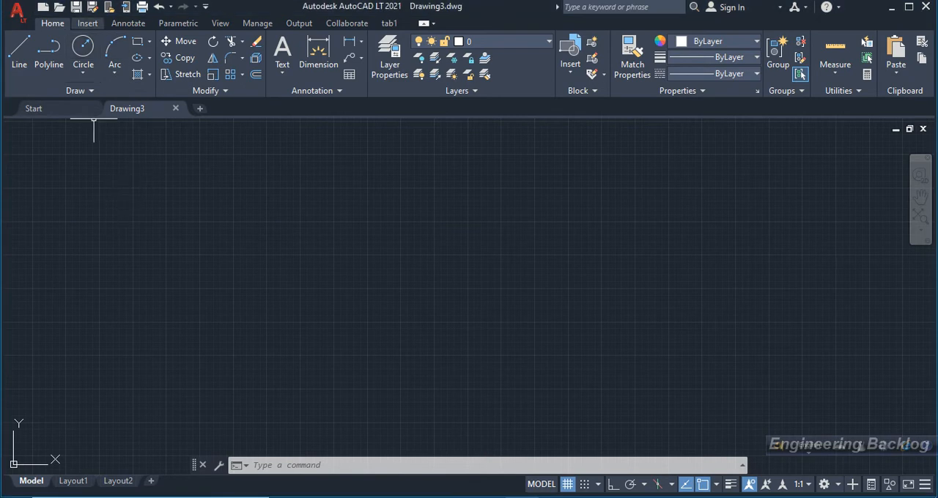
pyautogui.click(108, 220)
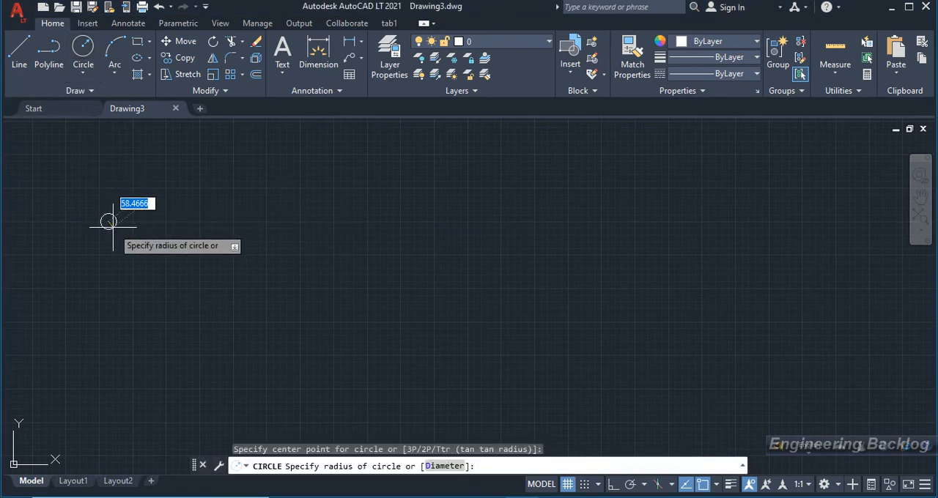
pyautogui.click(113, 227)
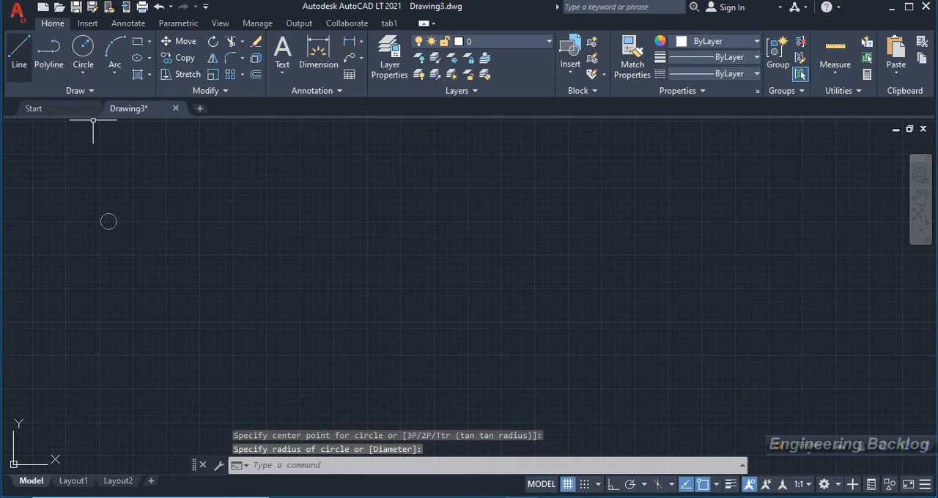
# Turn on Ortho mode and draw a horizontal line outward from the circle's right quadrant.
pyautogui.click(19, 51)
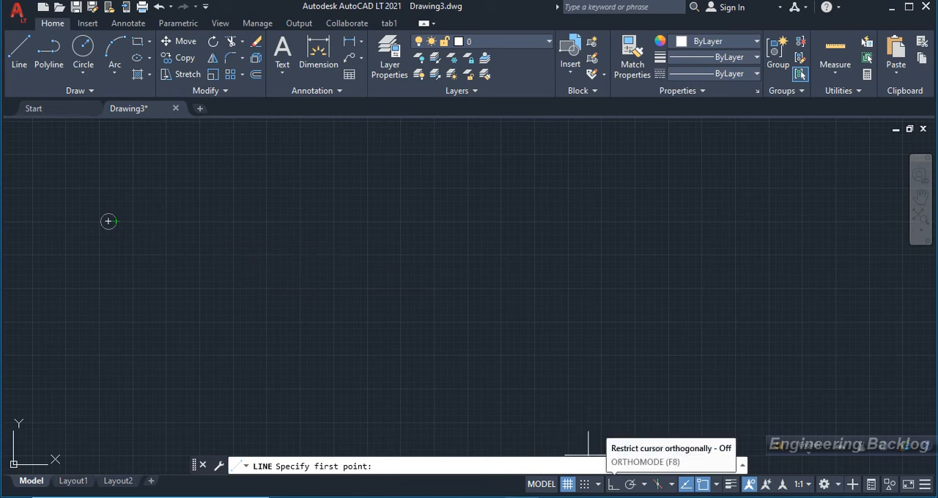
pyautogui.click(613, 484)
pyautogui.click(116, 221)
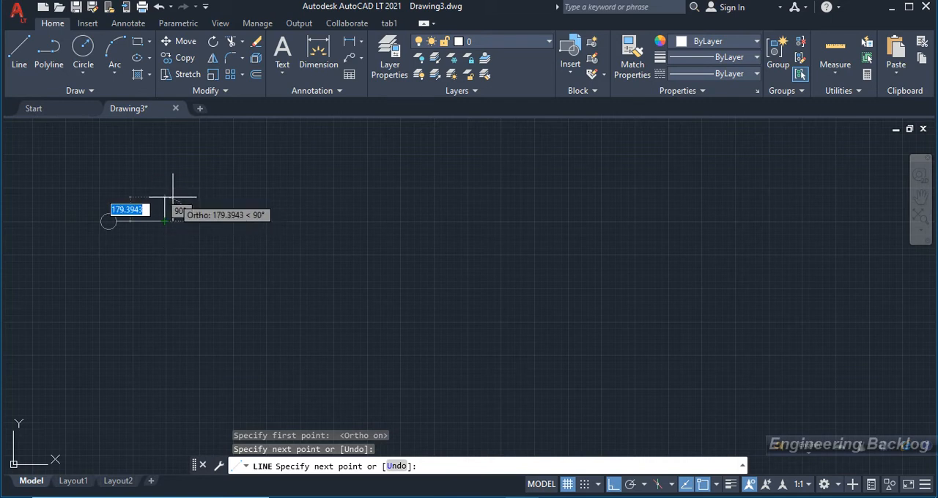
# Continue the line with a 45-unit segment rising at 45° to start the zigzag.
pyautogui.write('45')
pyautogui.press('Tab')
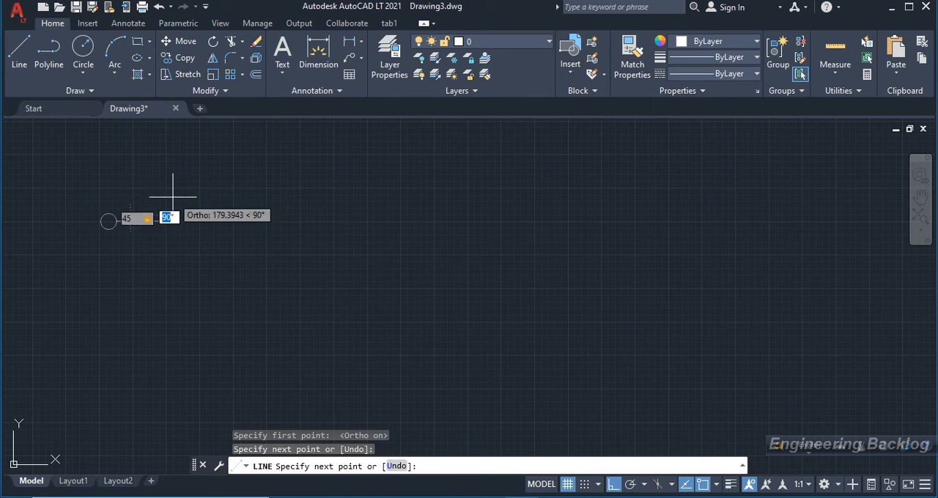
pyautogui.write('4')
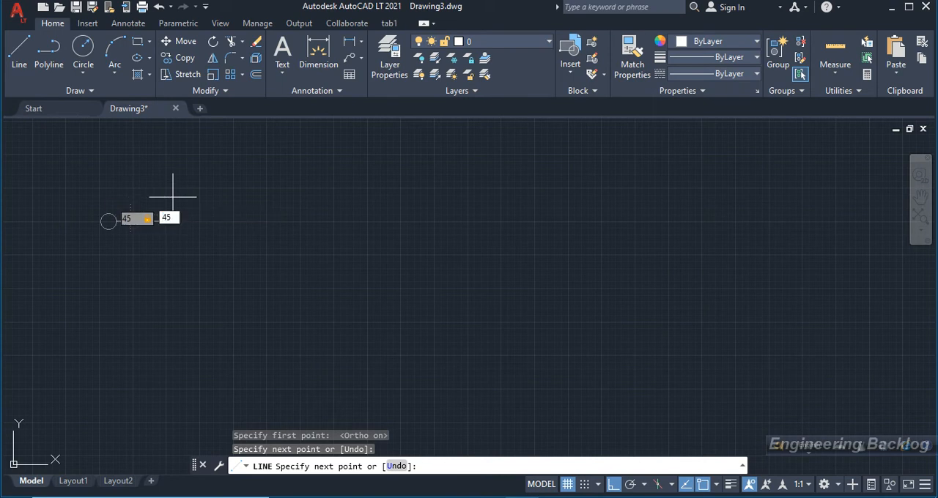
pyautogui.write('5')
pyautogui.press('Return')
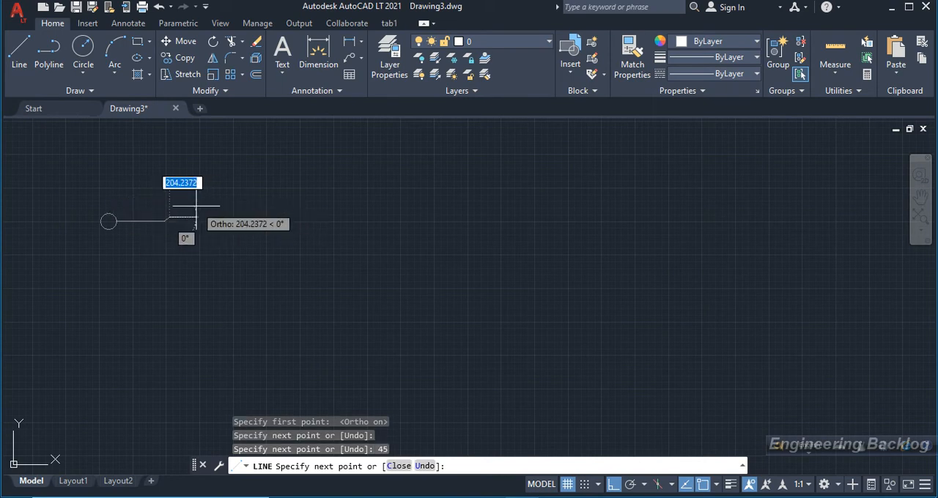
# Add a 90-unit zigzag segment descending to the right at 45°.
pyautogui.scroll(5, 195, 207)
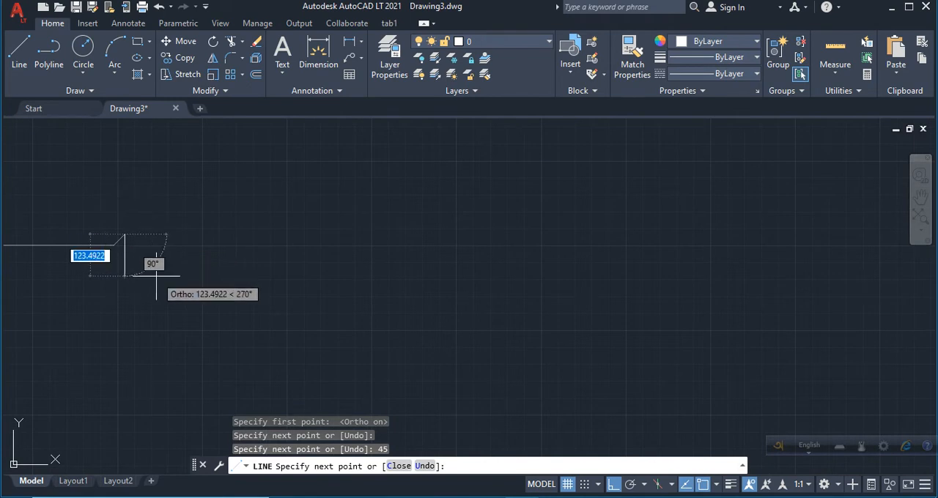
pyautogui.write('90')
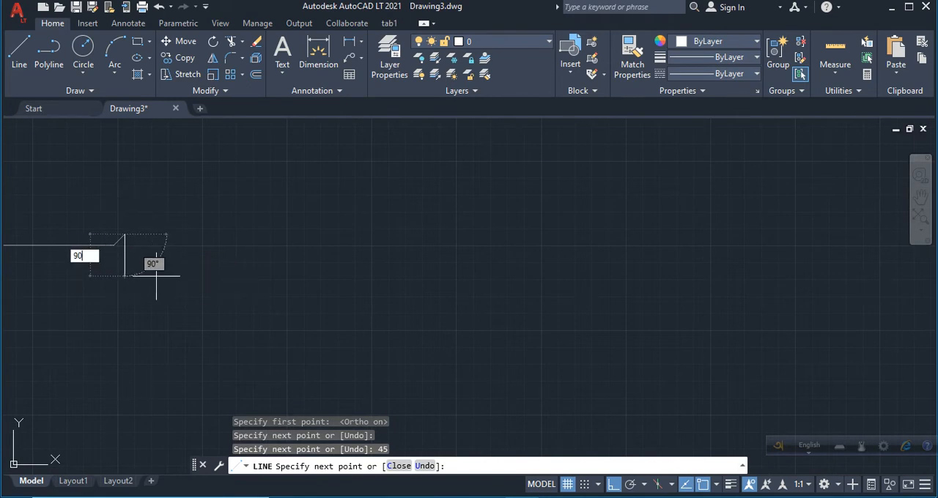
pyautogui.press('Tab')
pyautogui.write('4')
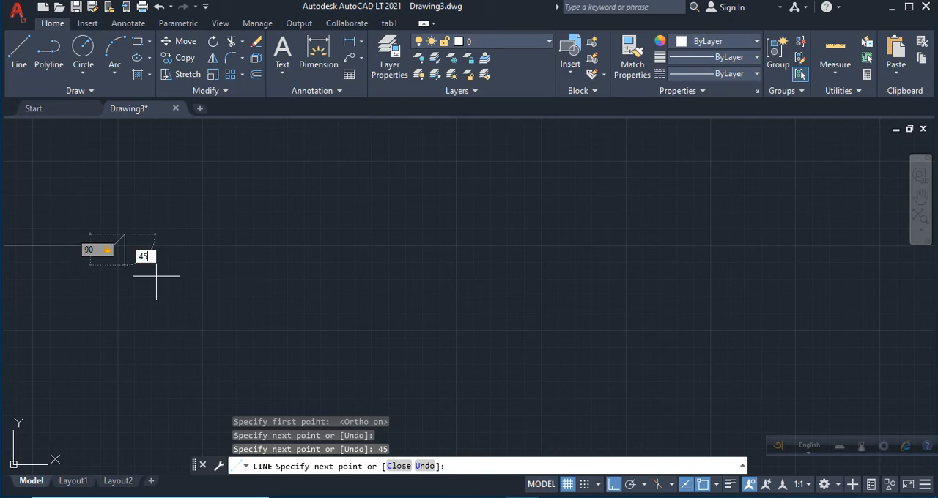
pyautogui.press('Return')
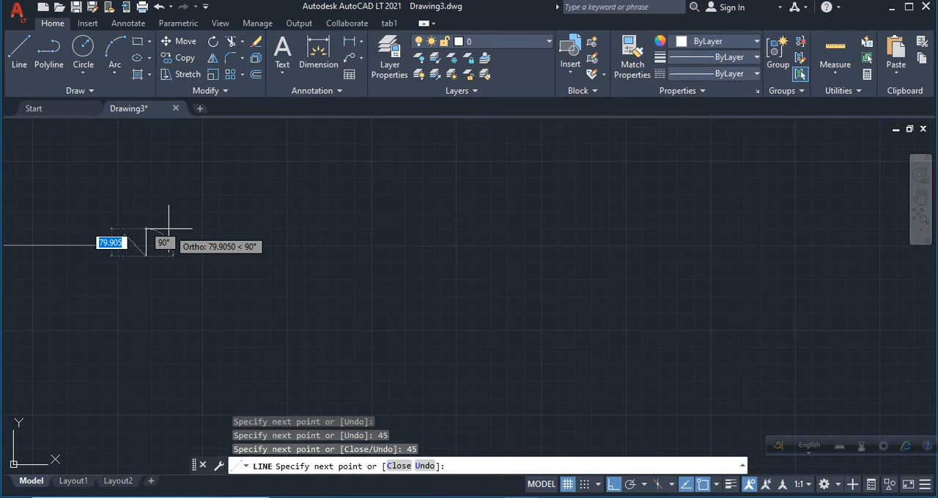
# Add a 45-unit segment rising at 45° back to the horizontal line's level and finish the line.
pyautogui.write('45')
pyautogui.press('Tab')
pyautogui.write('45')
pyautogui.press('Return')
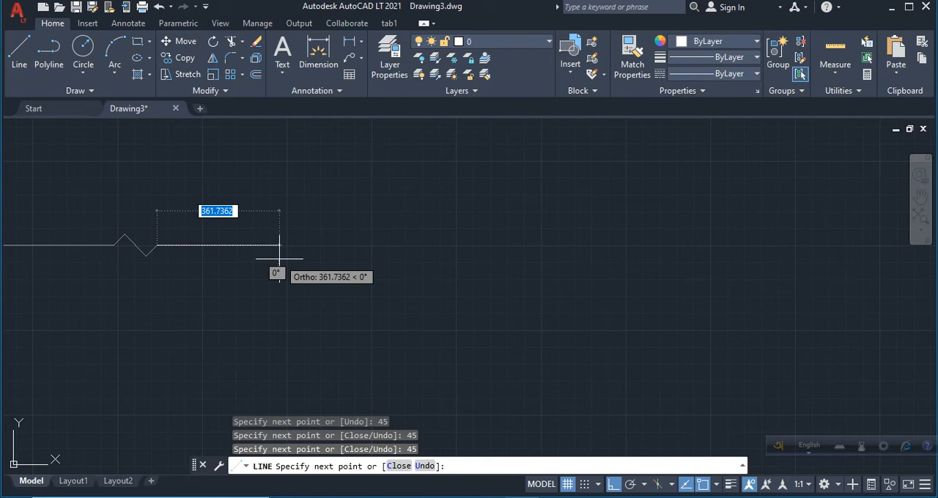
pyautogui.press('Return')
# Copy the three zigzag segments from their left endpoint as an array of 5 items placed end to end.
pyautogui.scroll(2, 137, 236)
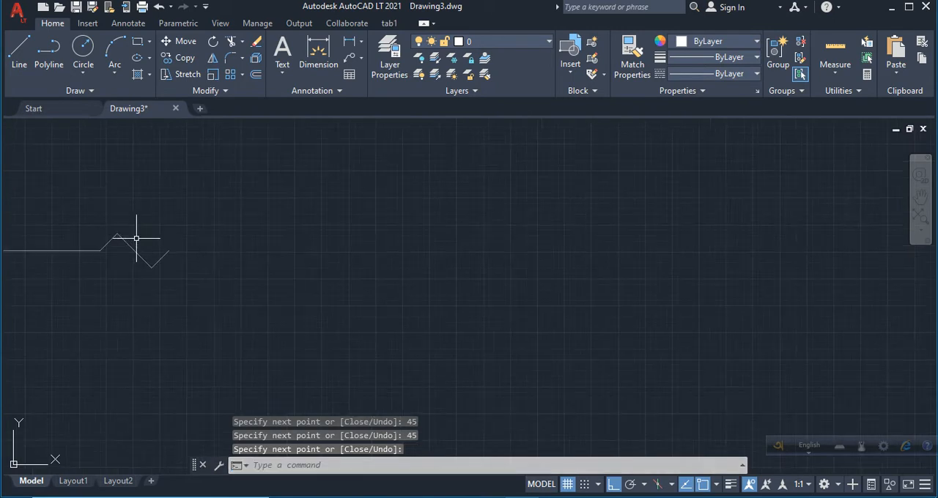
pyautogui.click(97, 220)
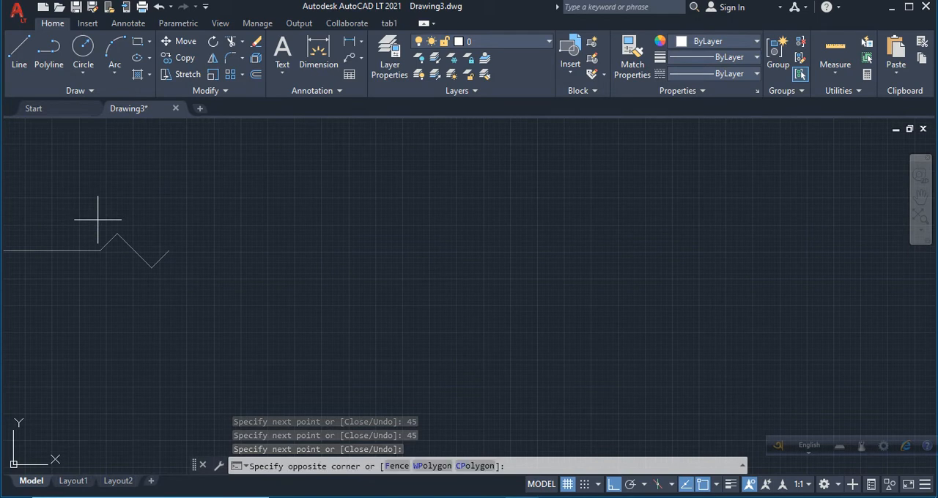
pyautogui.click(174, 300)
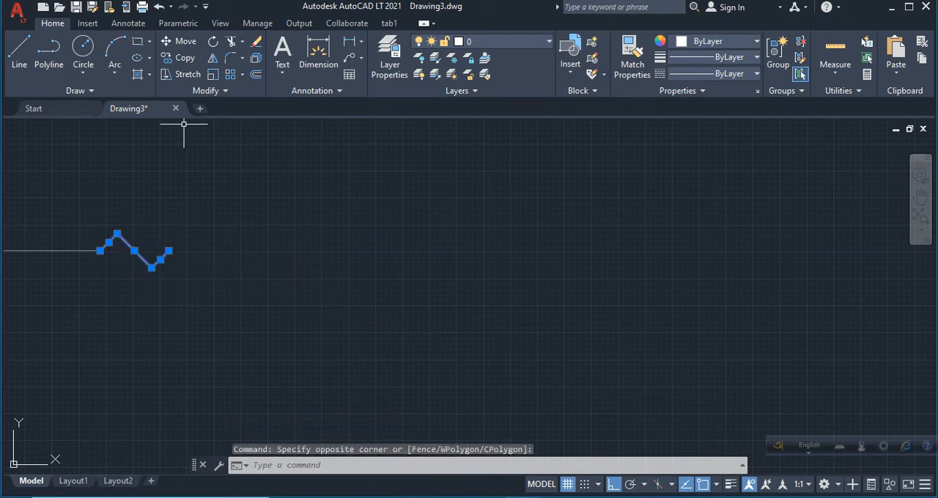
pyautogui.click(179, 58)
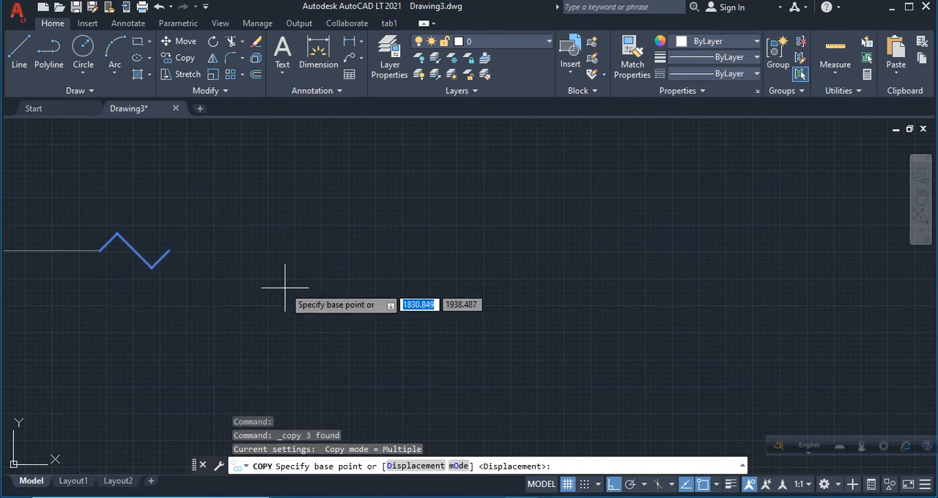
pyautogui.click(101, 251)
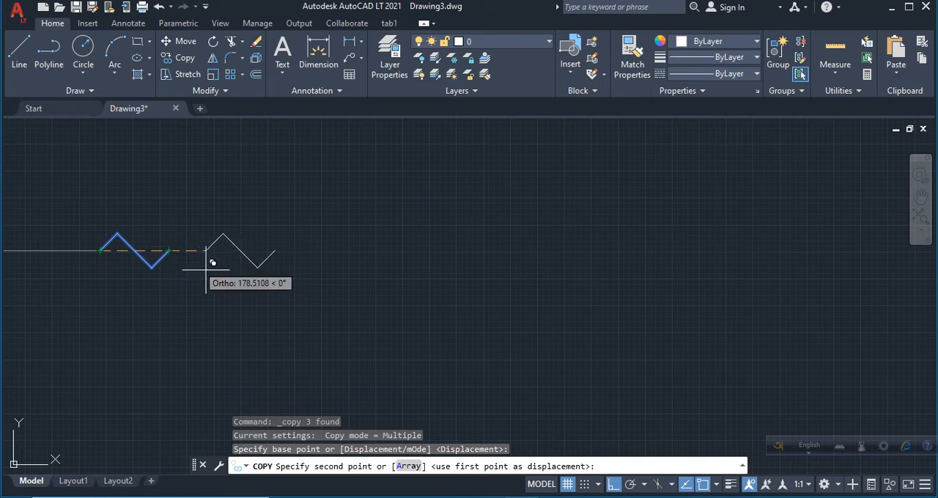
pyautogui.click(408, 466)
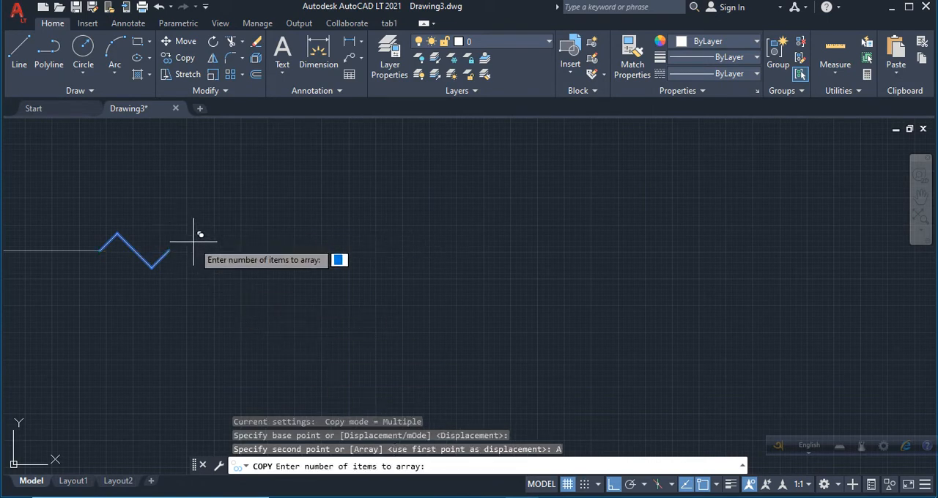
pyautogui.press('Return')
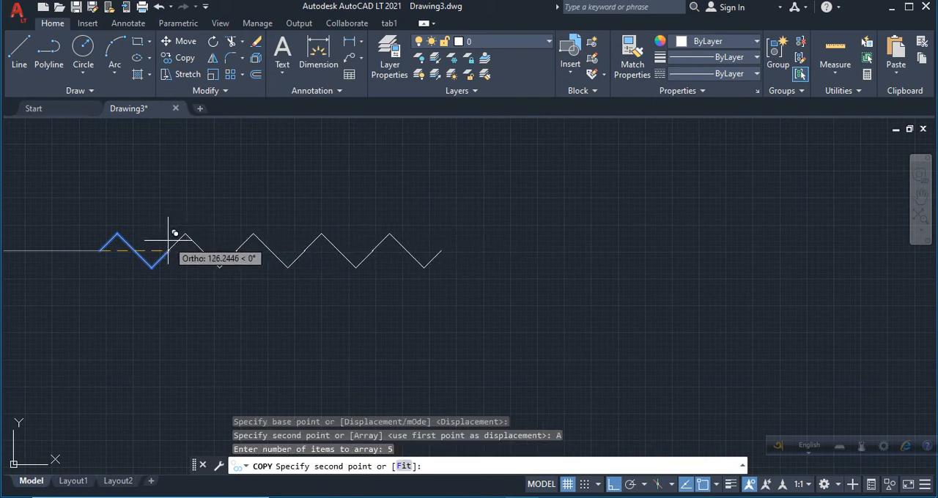
pyautogui.click(173, 235)
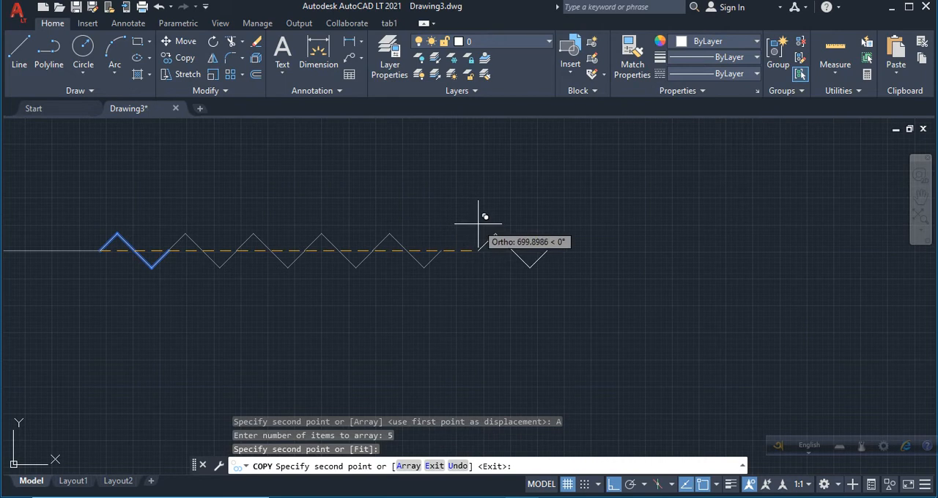
pyautogui.press('Return')
# Copy the circle and its horizontal line about 1185 units to the right, beyond the end of the zigzag.
pyautogui.scroll(-4, 84, 179)
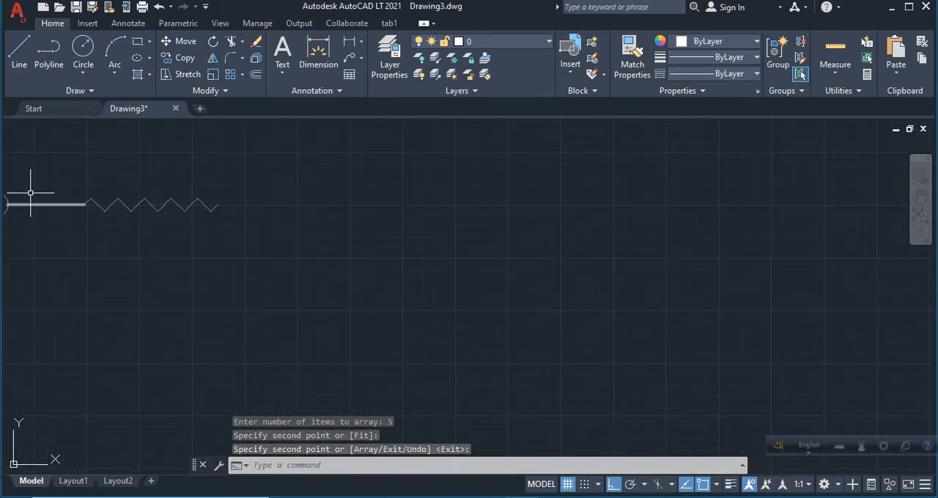
pyautogui.scroll(2, 75, 170)
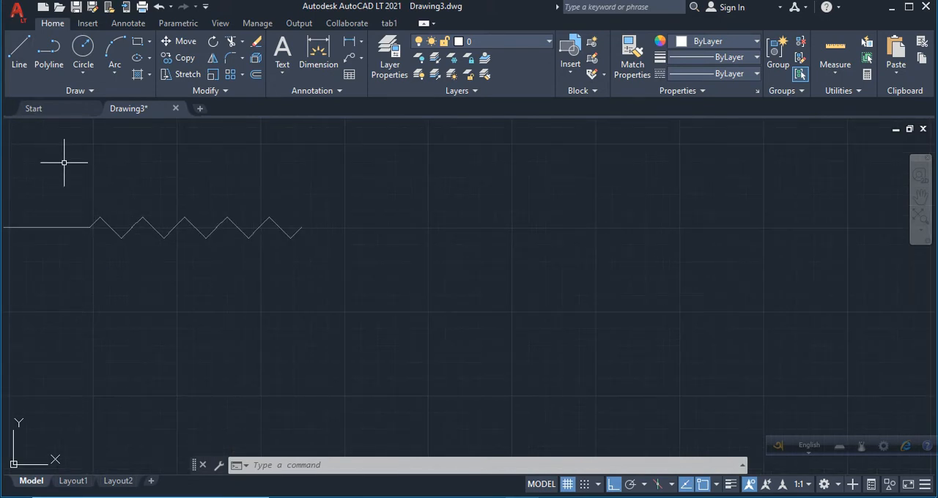
pyautogui.scroll(-4, 67, 157)
pyautogui.click(7, 167)
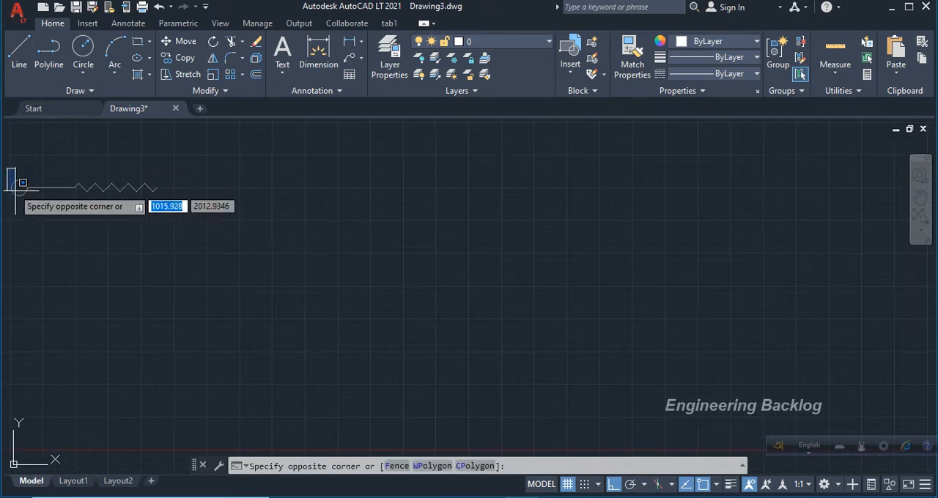
pyautogui.click(75, 219)
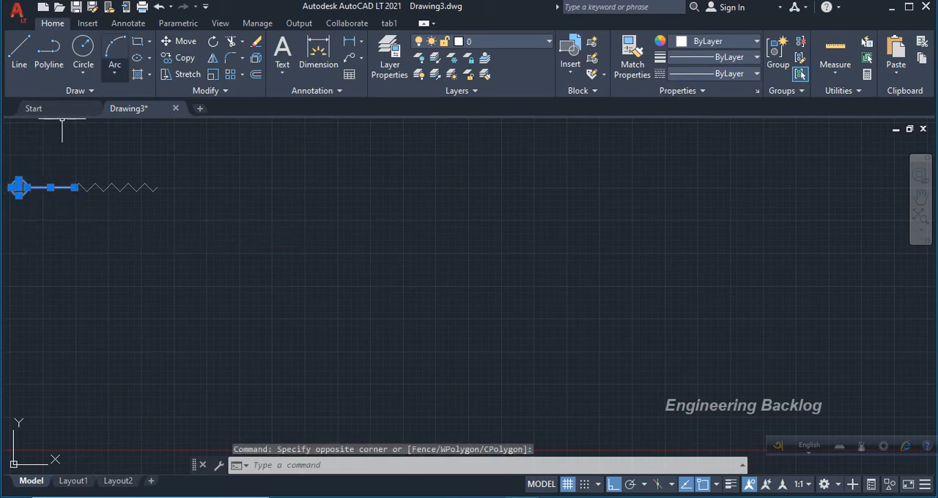
pyautogui.click(179, 58)
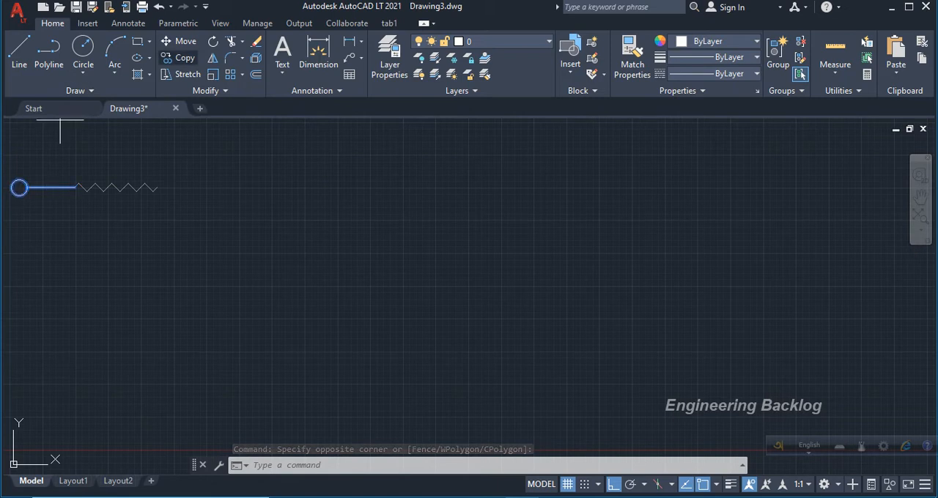
pyautogui.click(76, 188)
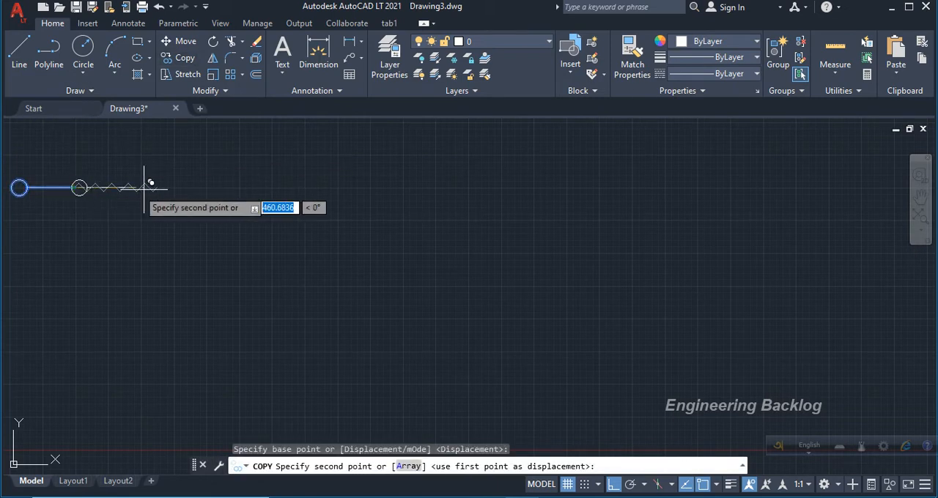
pyautogui.click(226, 188)
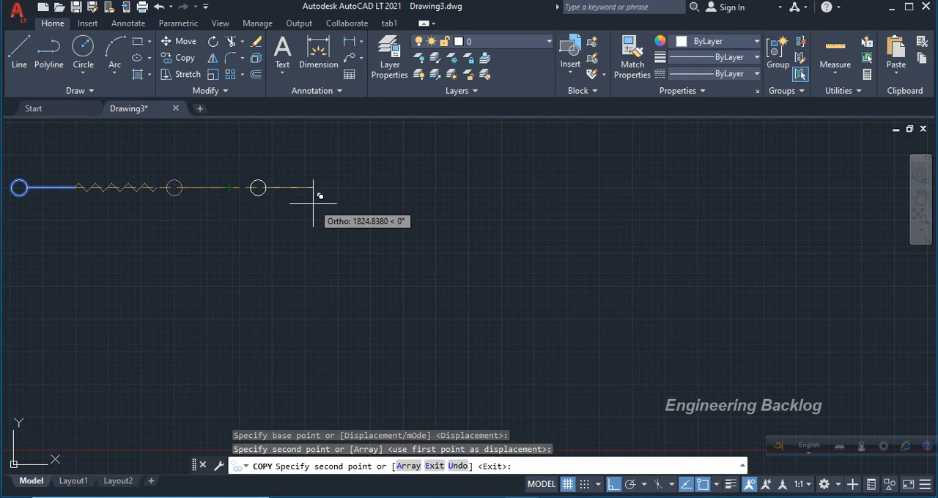
pyautogui.press('Return')
# Mirror the copied circle and line across a vertical axis at that circle's left quadrant, keeping the source objects.
pyautogui.click(166, 170)
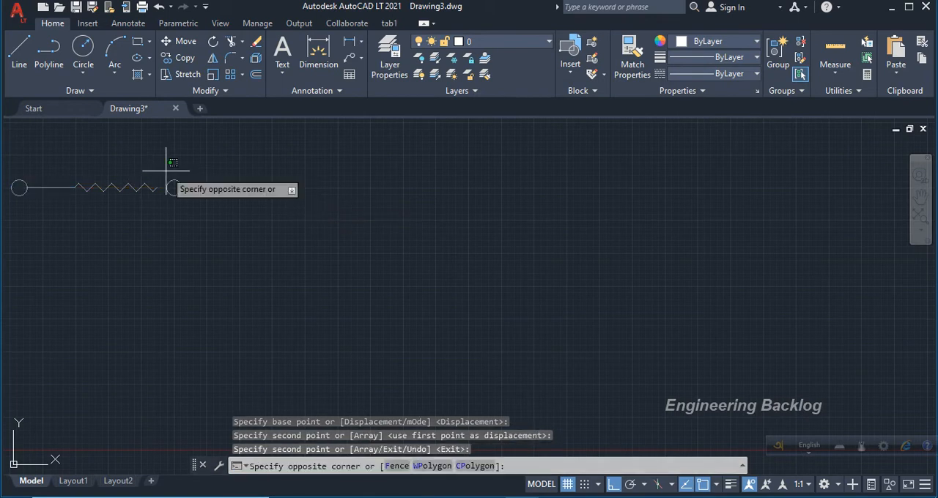
pyautogui.click(256, 217)
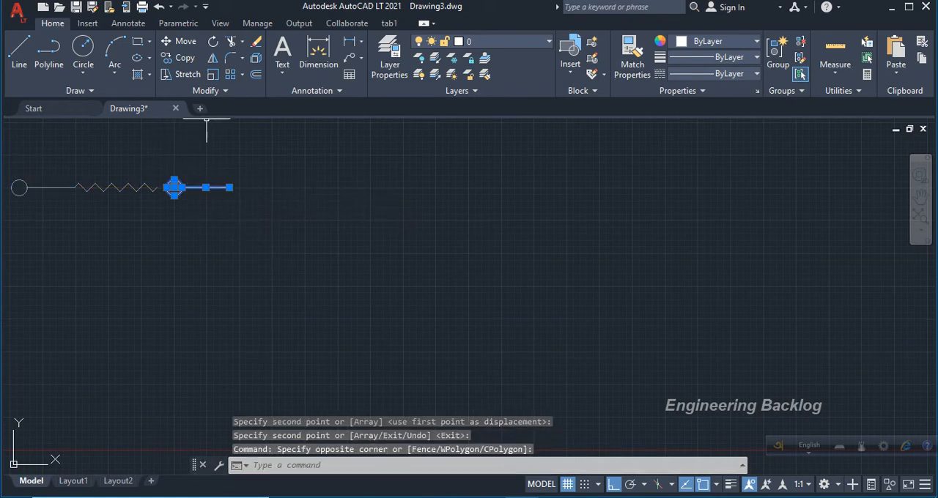
pyautogui.click(213, 58)
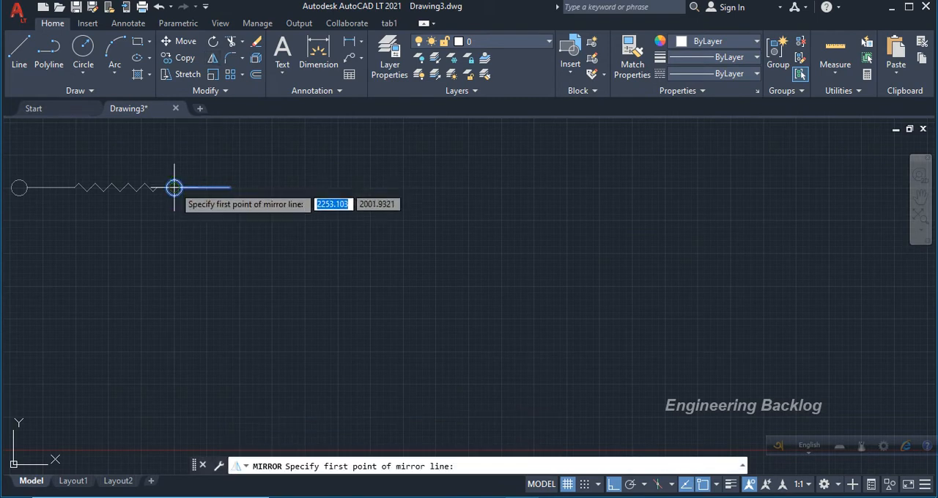
pyautogui.click(174, 188)
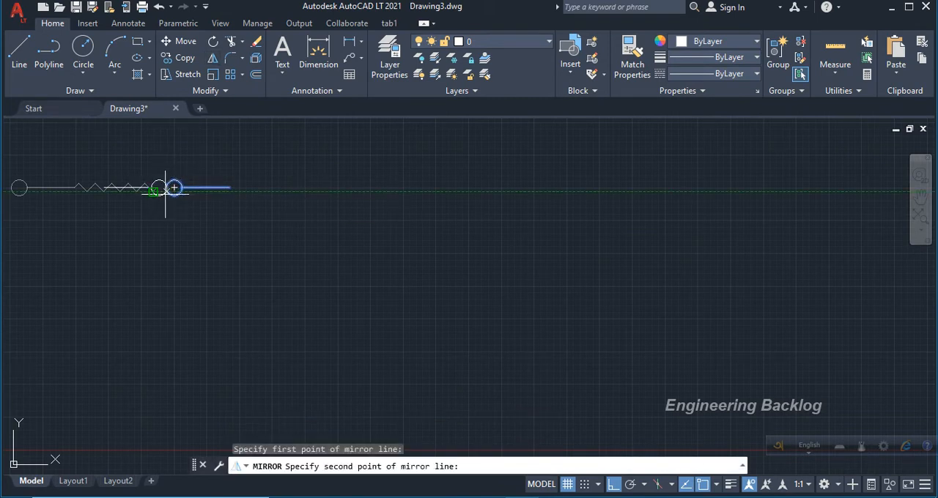
pyautogui.click(164, 190)
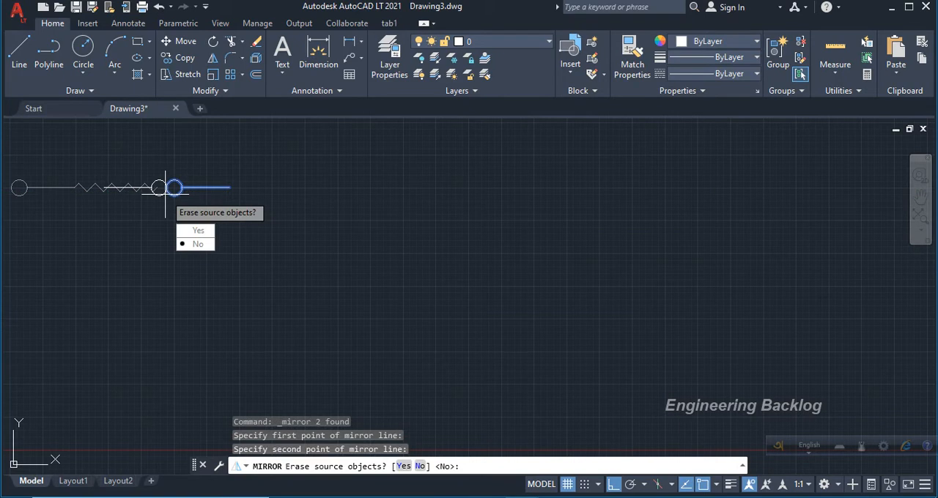
pyautogui.click(189, 244)
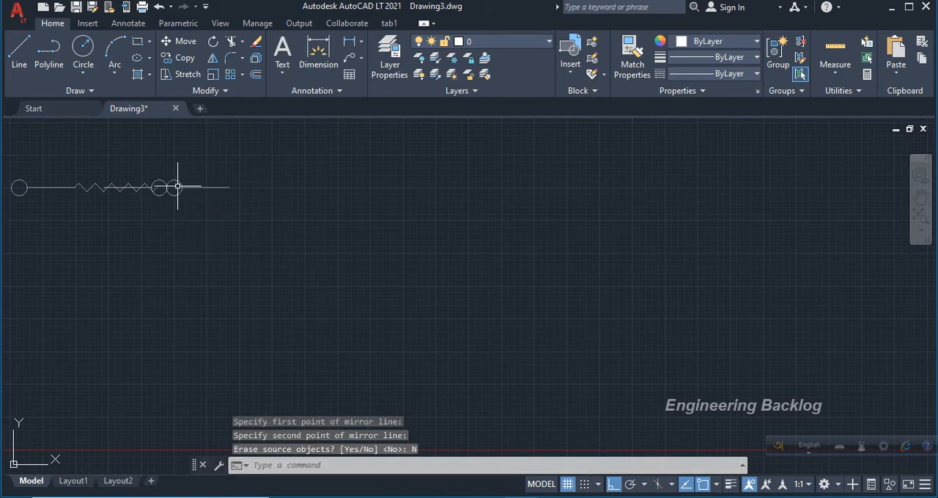
# Erase the outermost circle and the horizontal line extending beyond it, keeping the mirrored circle and line over the zigzag.
pyautogui.click(174, 189)
pyautogui.click(195, 188)
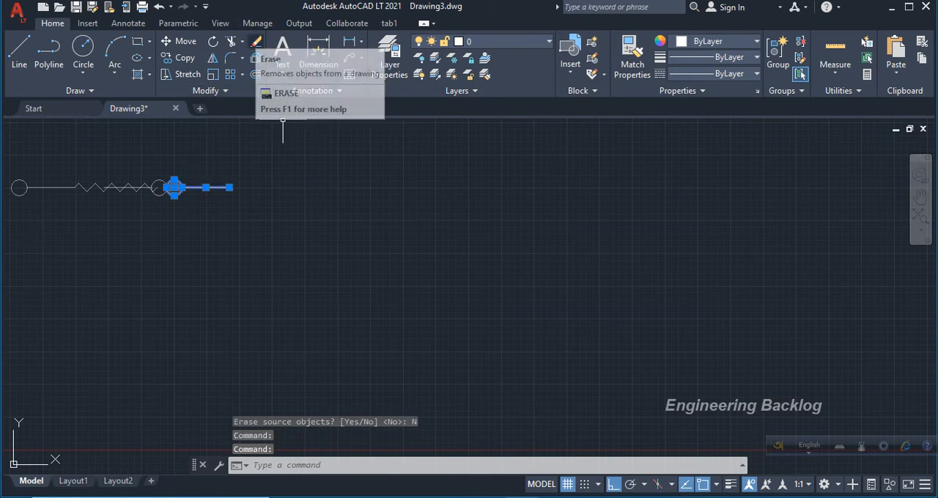
pyautogui.press('Delete')
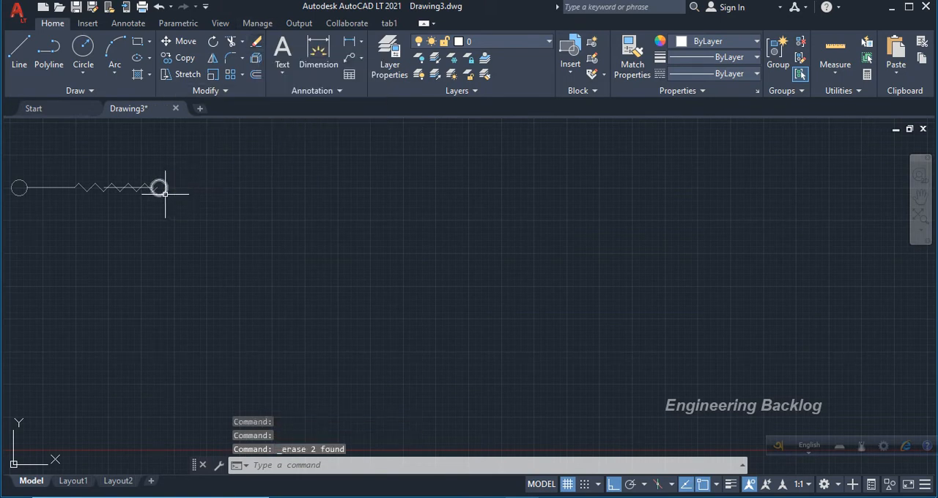
# Move the mirrored circle and its line horizontally about 406 units so the line starts at the zigzag's right end.
pyautogui.click(164, 193)
pyautogui.click(129, 188)
pyautogui.write('m')
pyautogui.press('Return')
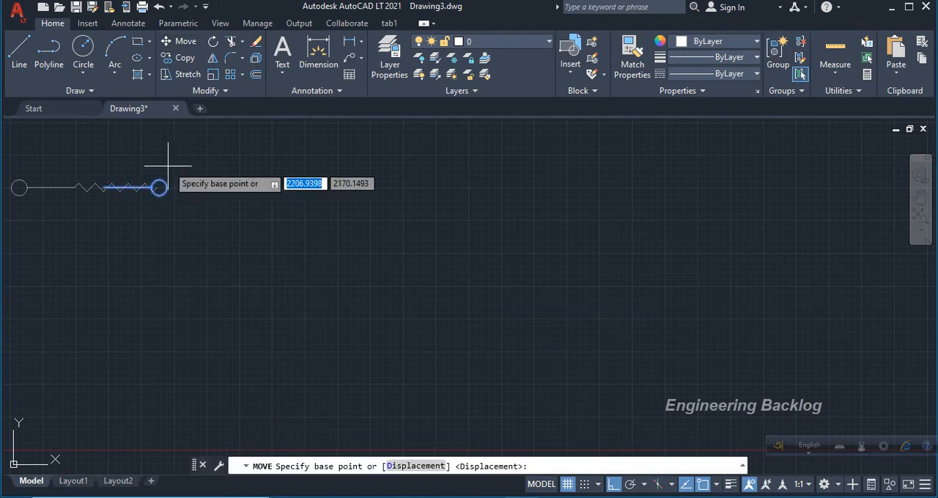
pyautogui.click(159, 188)
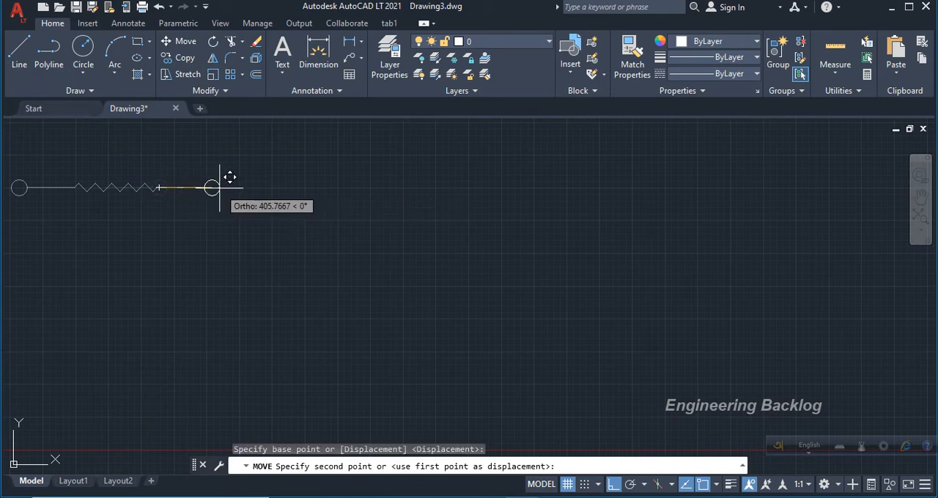
pyautogui.click(220, 188)
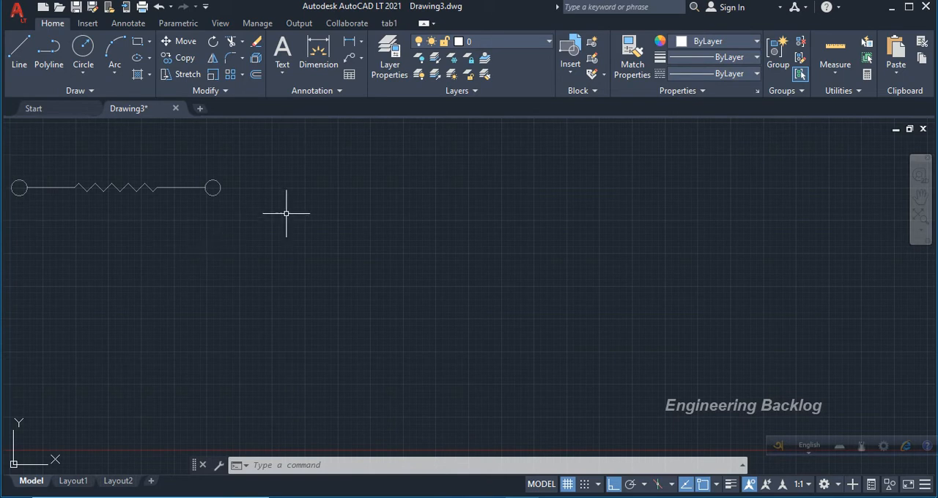
# Draw a circle of radius about 23 to the right of the resistor, with a horizontal lead about 178 units long from its right quadrant.
pyautogui.scroll(4, 325, 176)
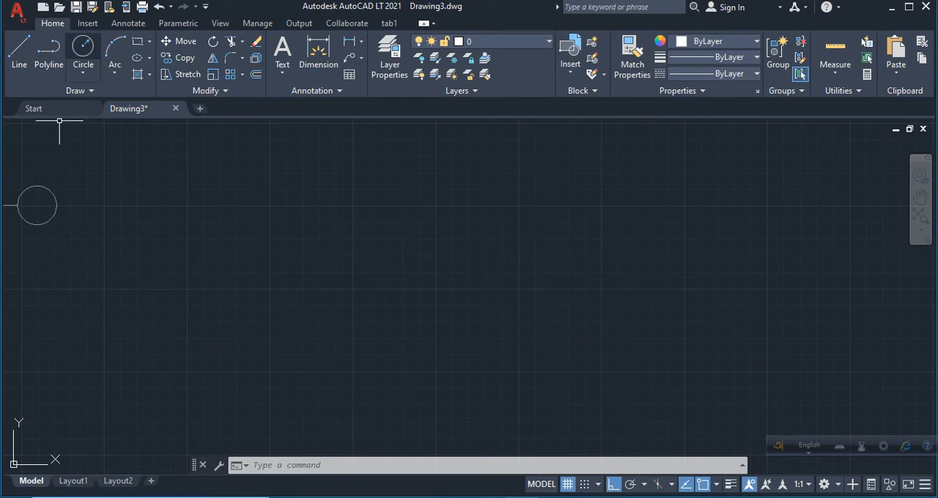
pyautogui.click(83, 48)
pyautogui.click(162, 206)
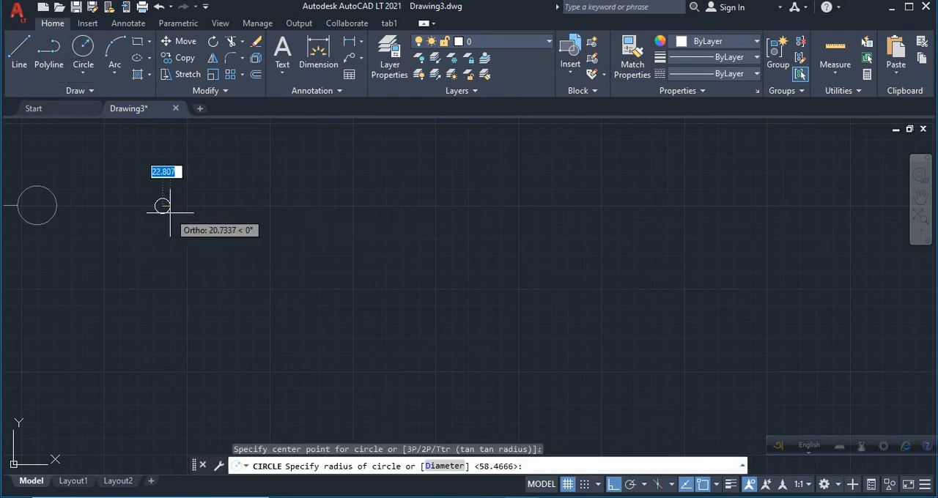
pyautogui.click(170, 213)
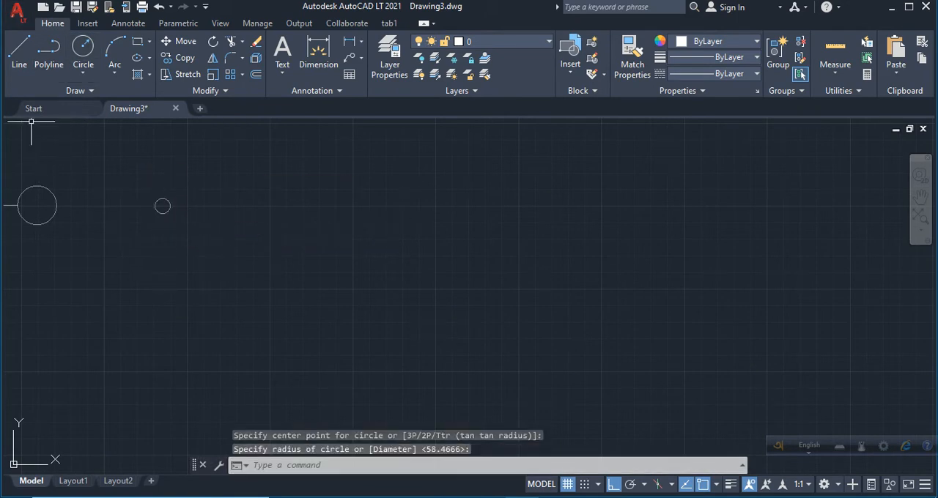
pyautogui.click(19, 49)
pyautogui.click(167, 206)
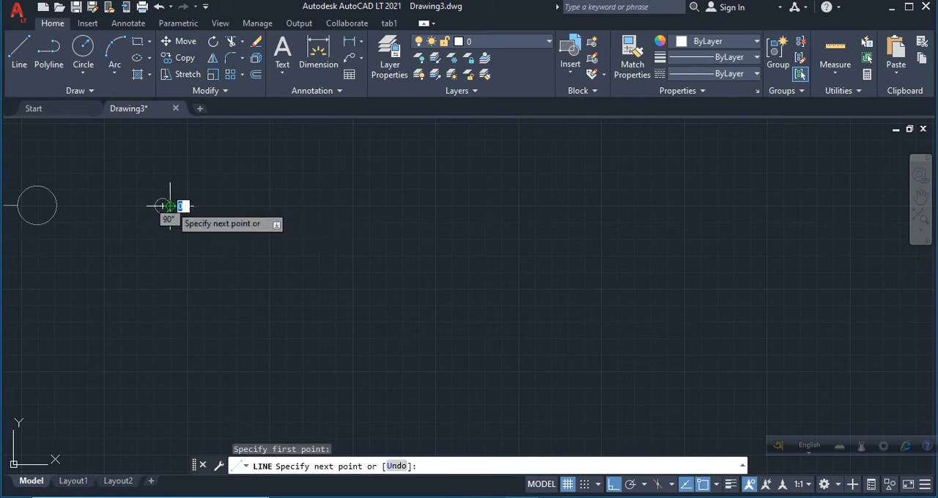
pyautogui.click(229, 199)
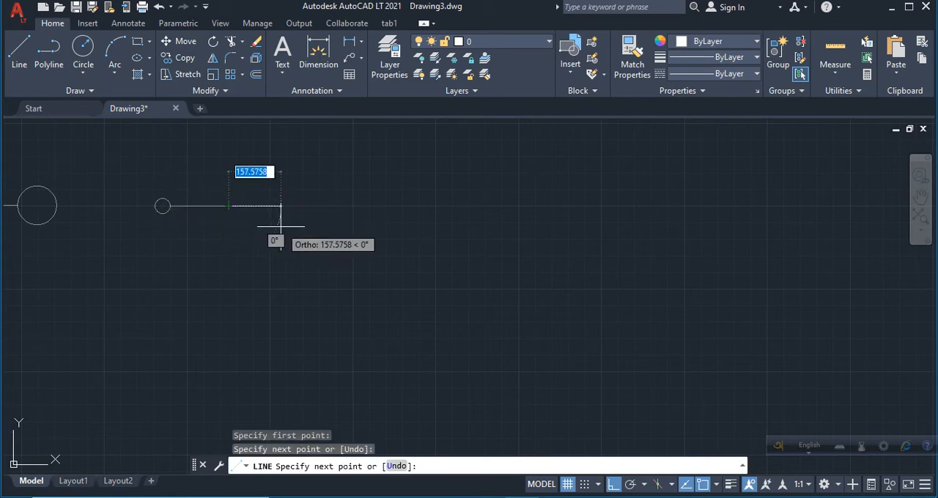
pyautogui.press('Return')
pyautogui.press('Return')
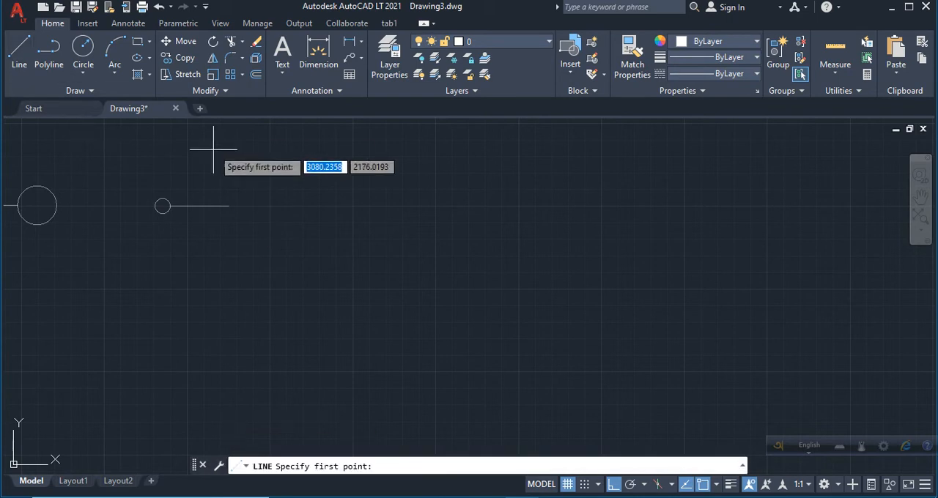
# Draw a vertical plate line about 224 units long across the free end of the new lead.
pyautogui.click(228, 167)
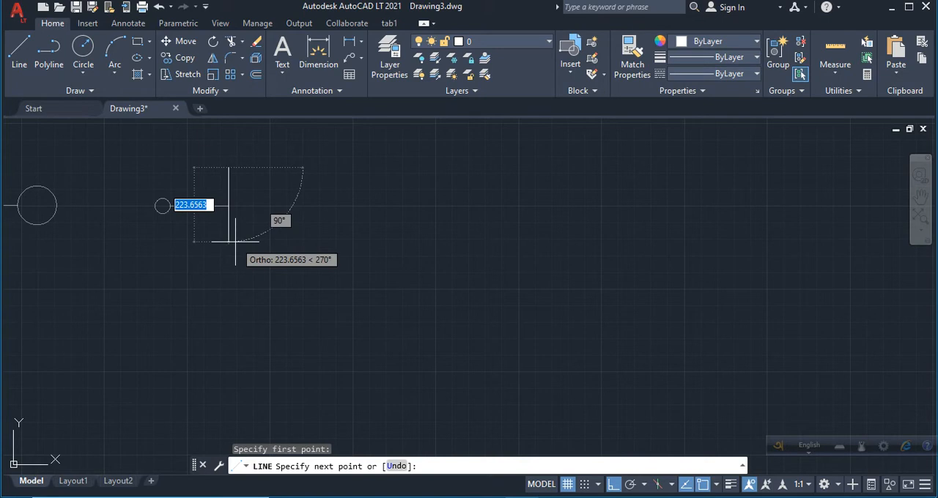
pyautogui.click(234, 240)
pyautogui.press('Return')
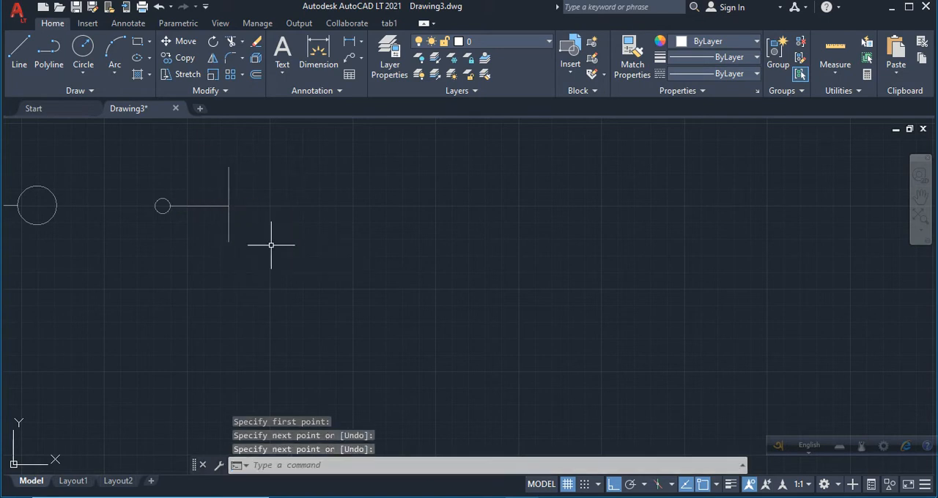
# Mirror the small circle, lead and plate line across a vertical axis just right of the plate, keeping the source objects.
pyautogui.click(126, 148)
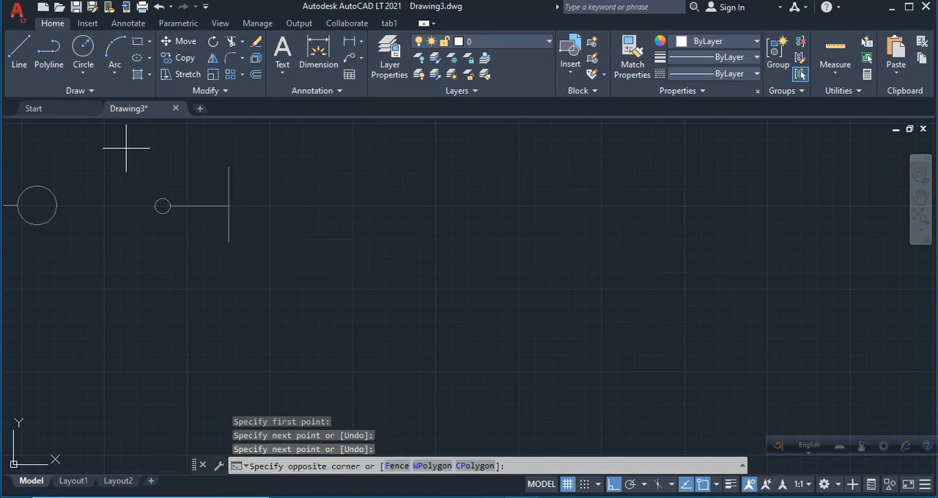
pyautogui.click(280, 268)
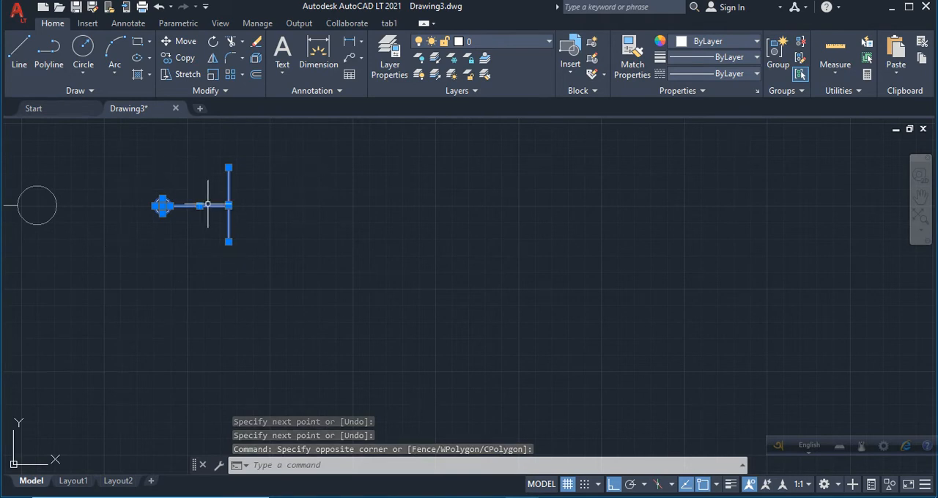
pyautogui.click(213, 58)
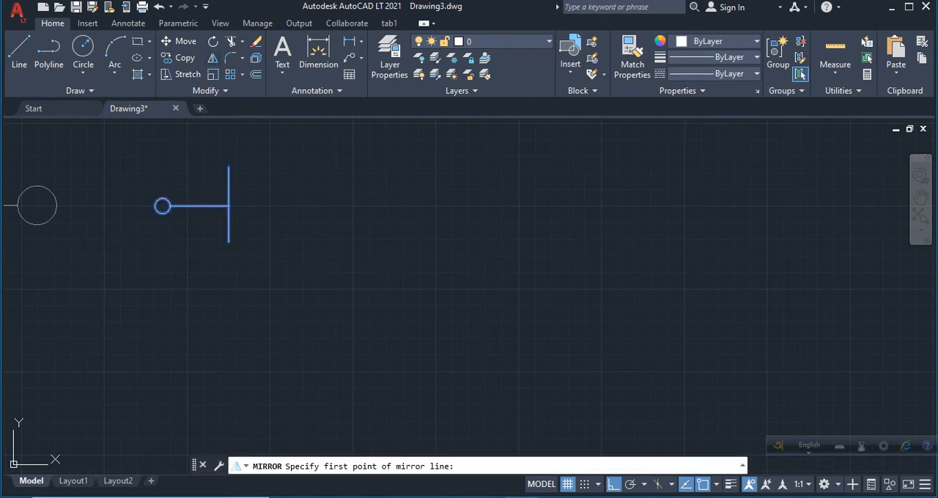
pyautogui.click(246, 206)
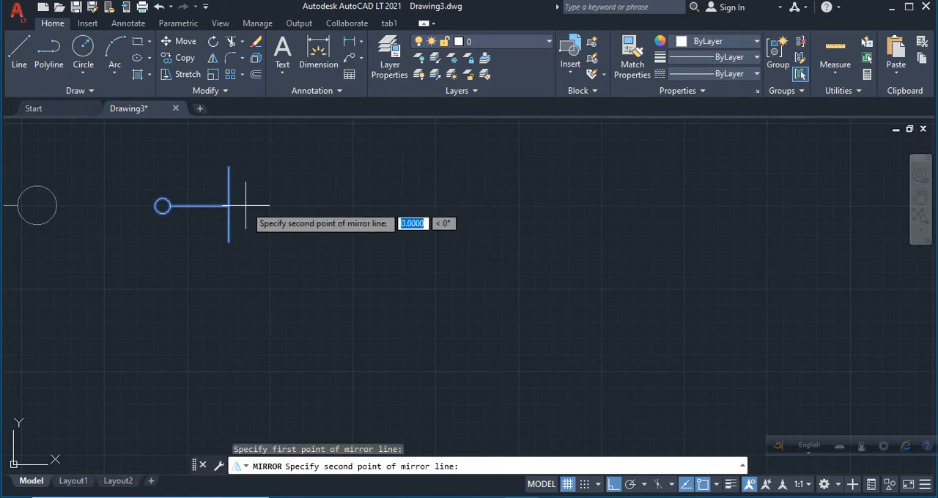
pyautogui.click(280, 263)
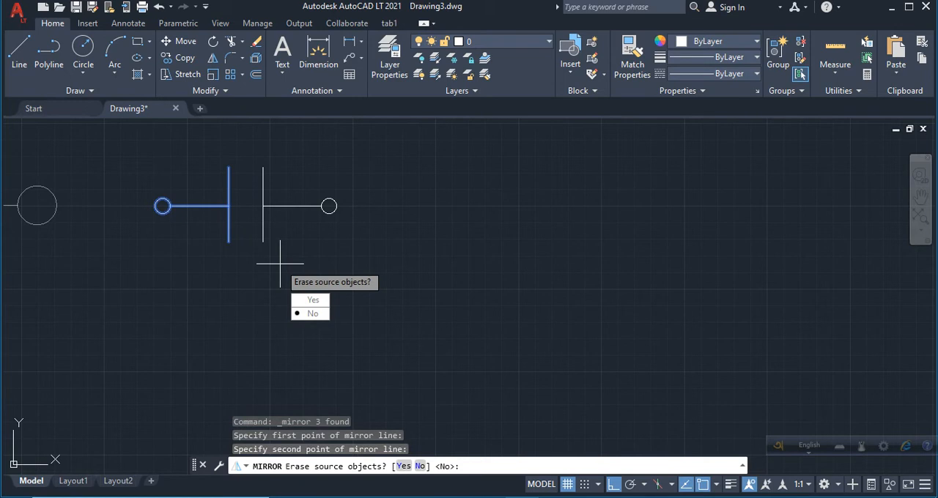
pyautogui.press('Down')
pyautogui.write('N')
pyautogui.press('Return')
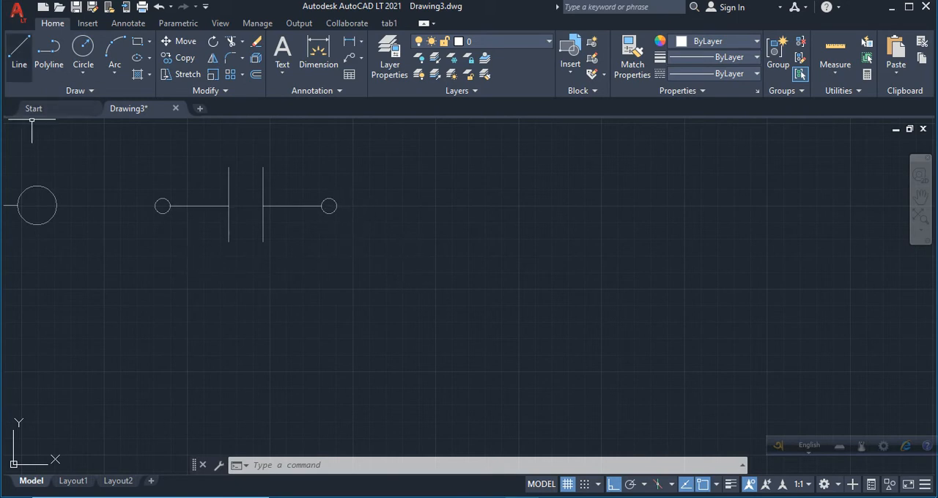
# Draw a circle of radius about 27 right of the capacitor, with a horizontal lead about 145 units long from its right quadrant.
pyautogui.click(82, 47)
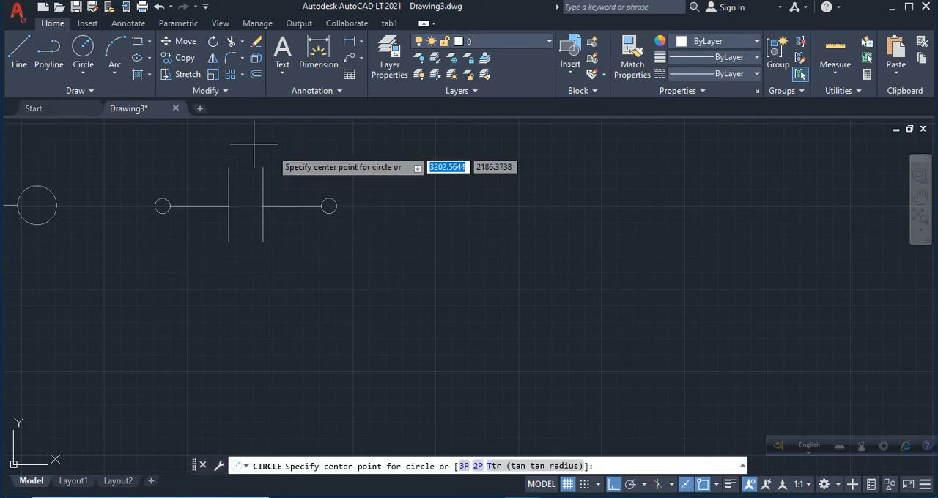
pyautogui.click(409, 200)
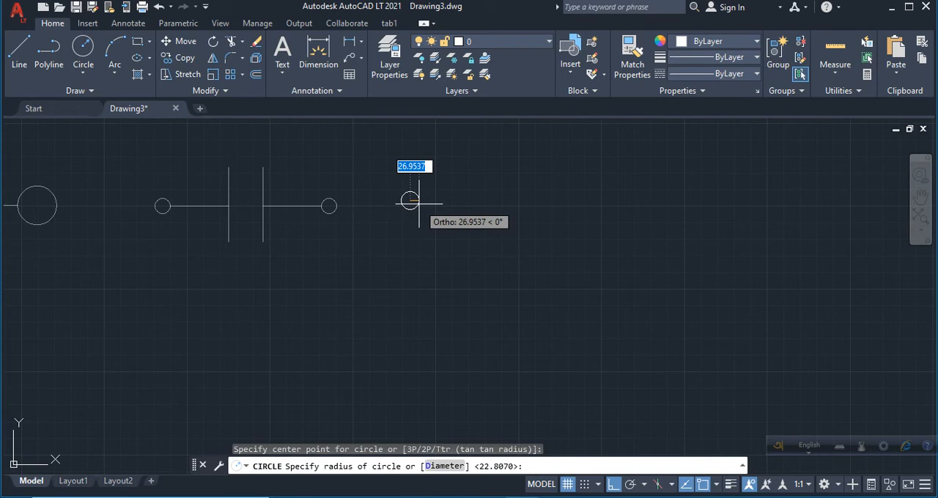
pyautogui.click(419, 203)
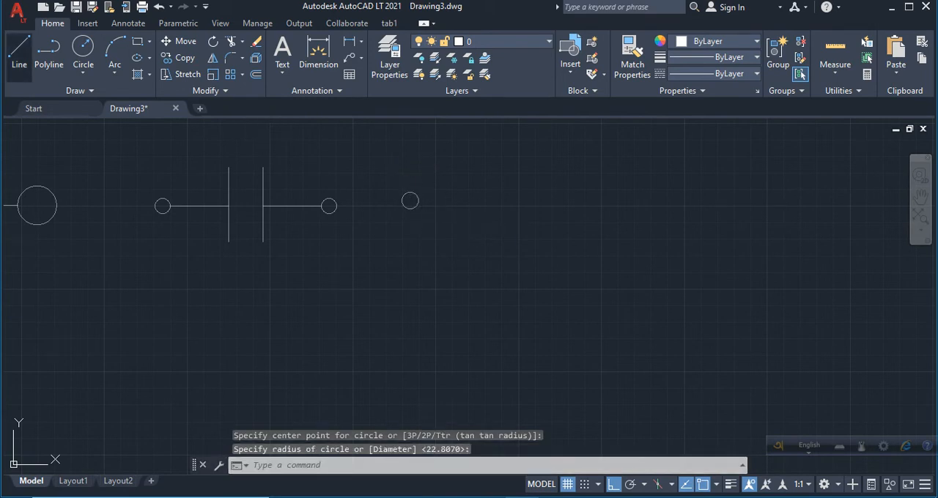
pyautogui.press('l')
pyautogui.press('Return')
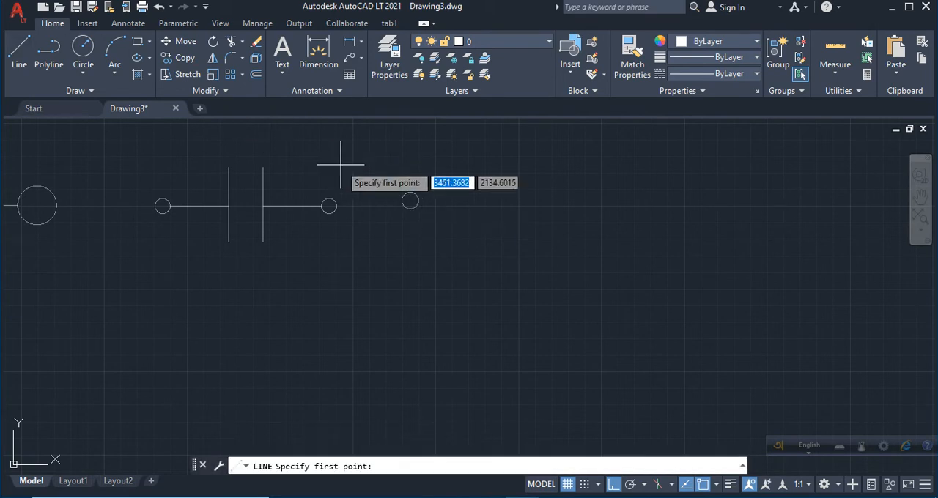
pyautogui.click(410, 200)
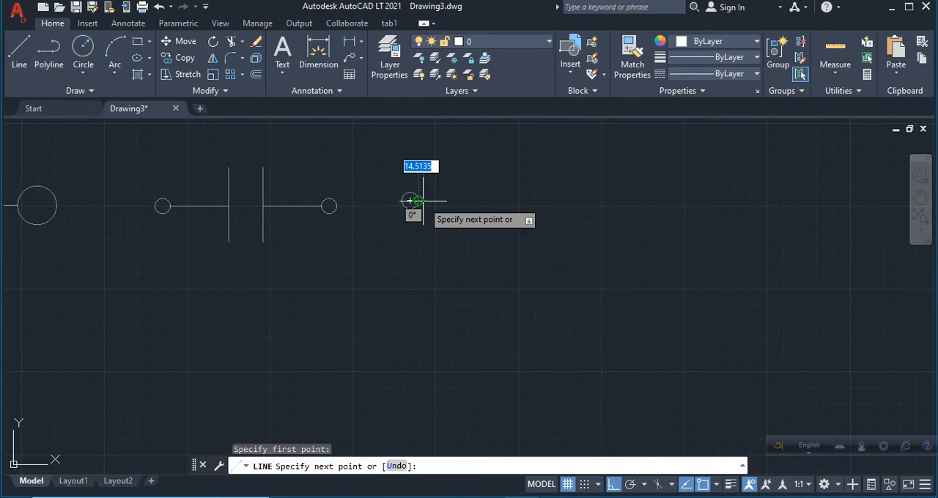
pyautogui.click(466, 200)
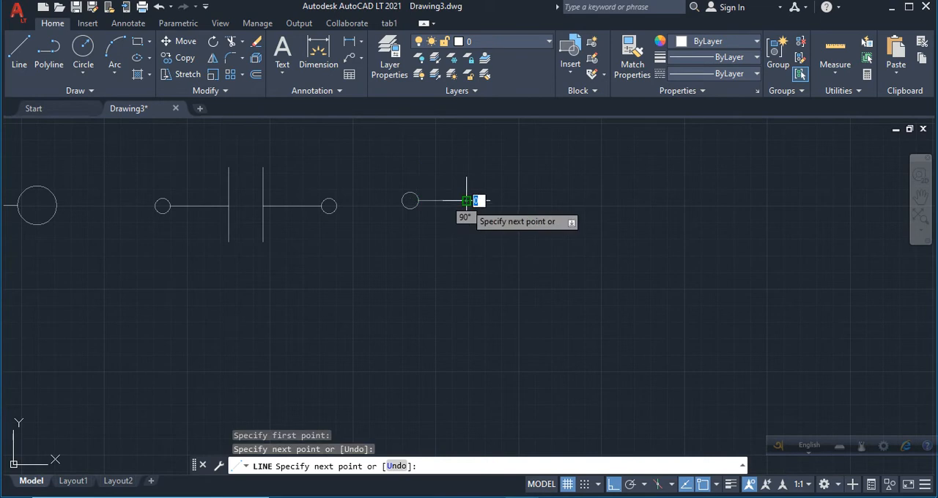
pyautogui.press('Return')
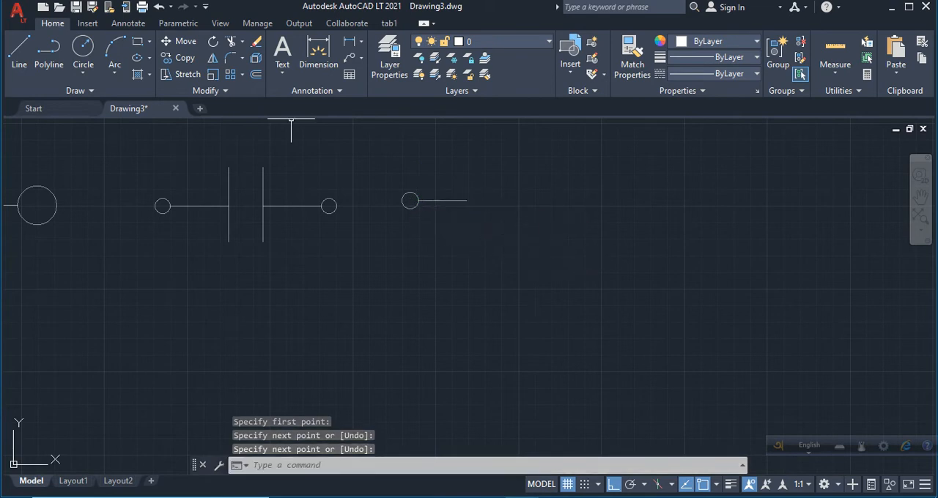
# Draw a long vertical plate line across the free end of the newest circle's lead.
pyautogui.click(19, 54)
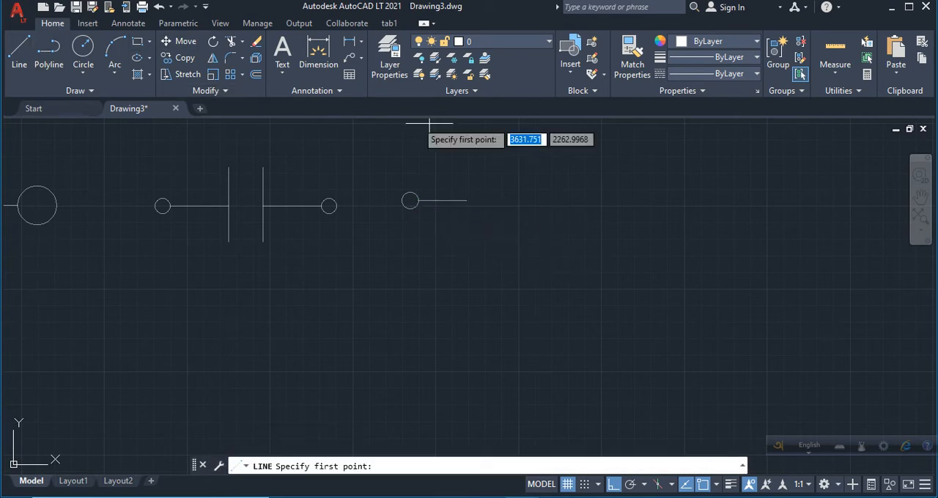
pyautogui.click(466, 161)
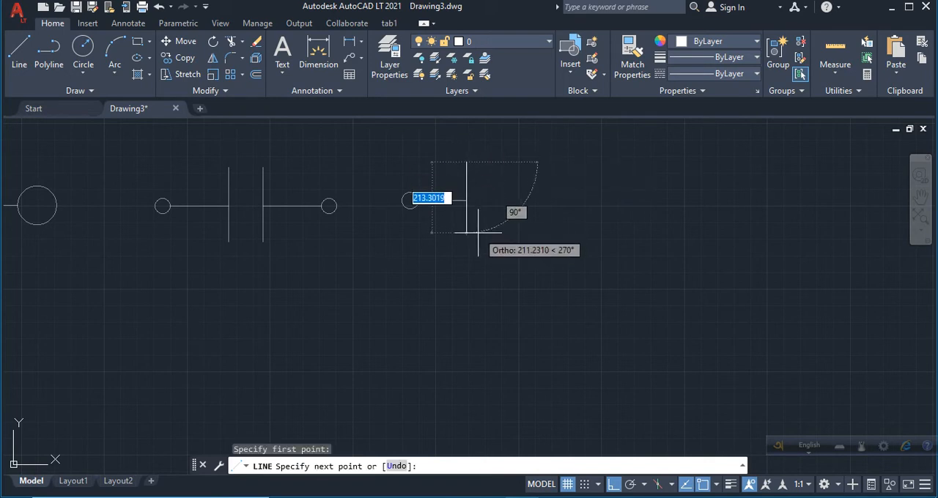
pyautogui.click(480, 235)
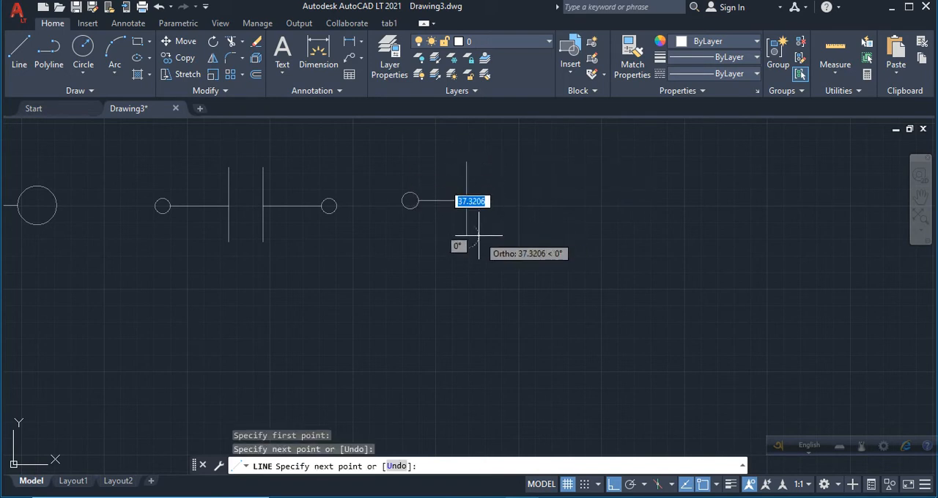
pyautogui.press('Return')
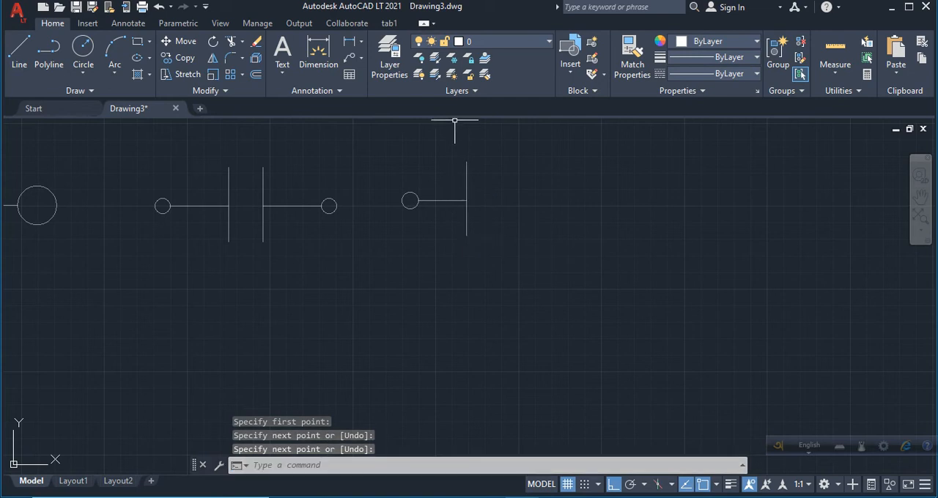
# Draw a shorter vertical line just right of the long plate line and parallel to it.
pyautogui.click(19, 51)
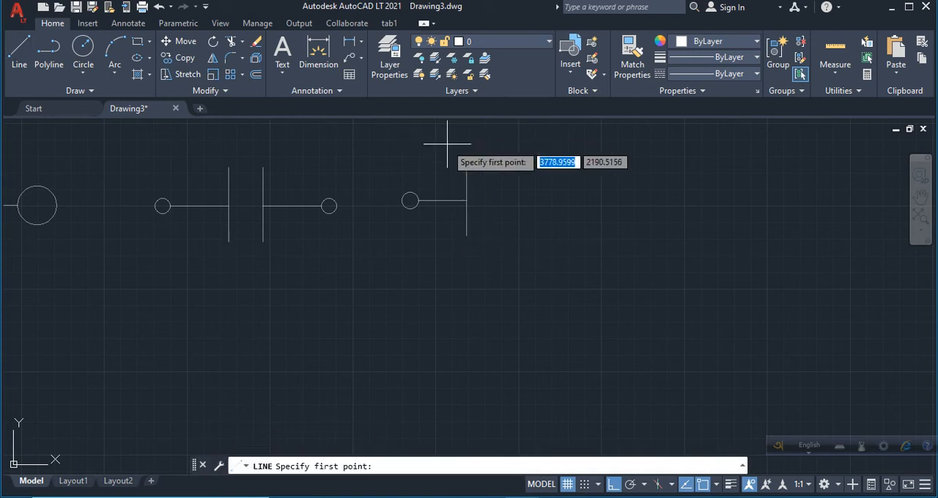
pyautogui.click(480, 186)
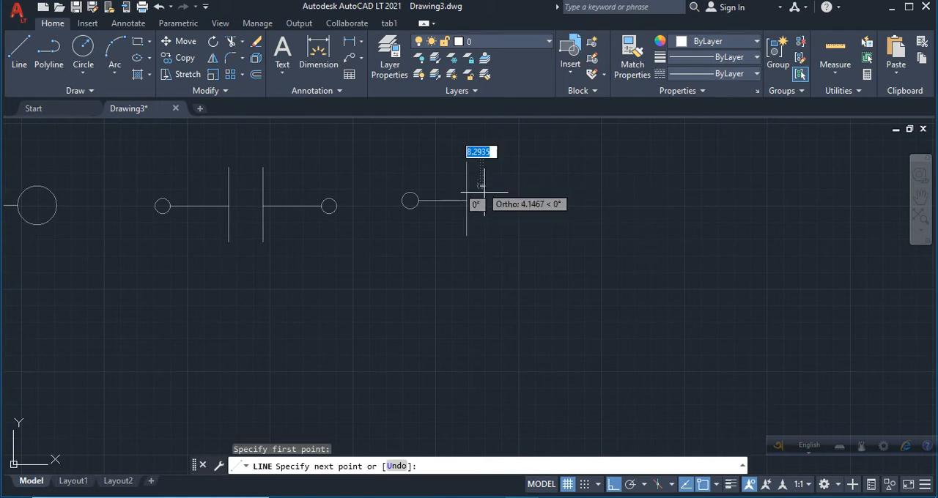
pyautogui.click(489, 216)
pyautogui.press('Return')
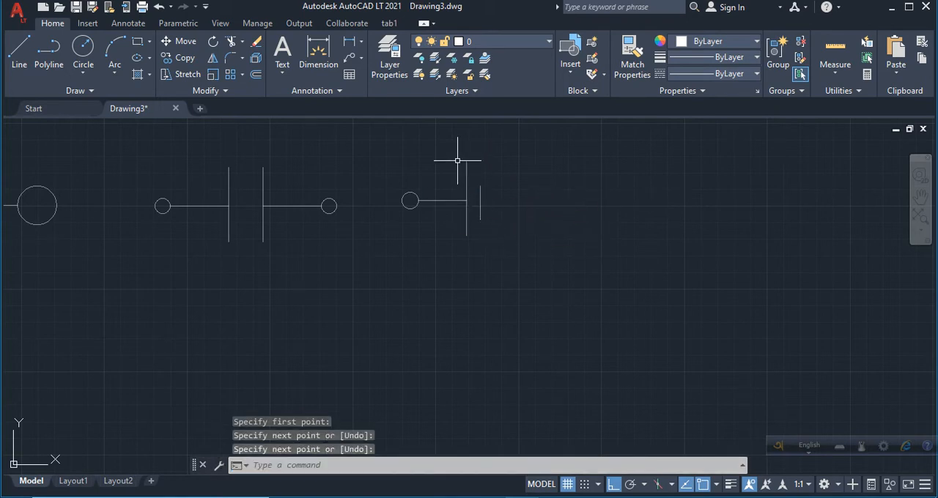
# Copy the long and short plate pair horizontally rightward as an array of 3 items spaced about 97 units apart.
pyautogui.click(457, 160)
pyautogui.click(510, 250)
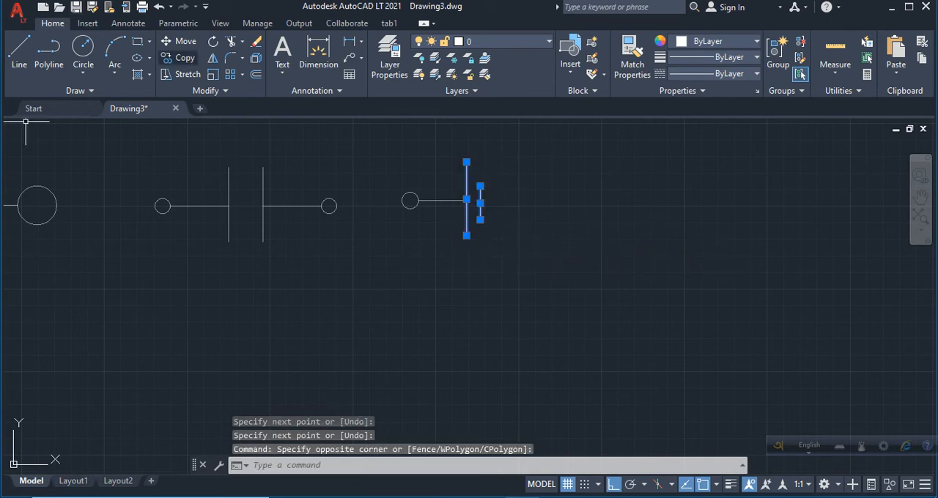
pyautogui.click(179, 58)
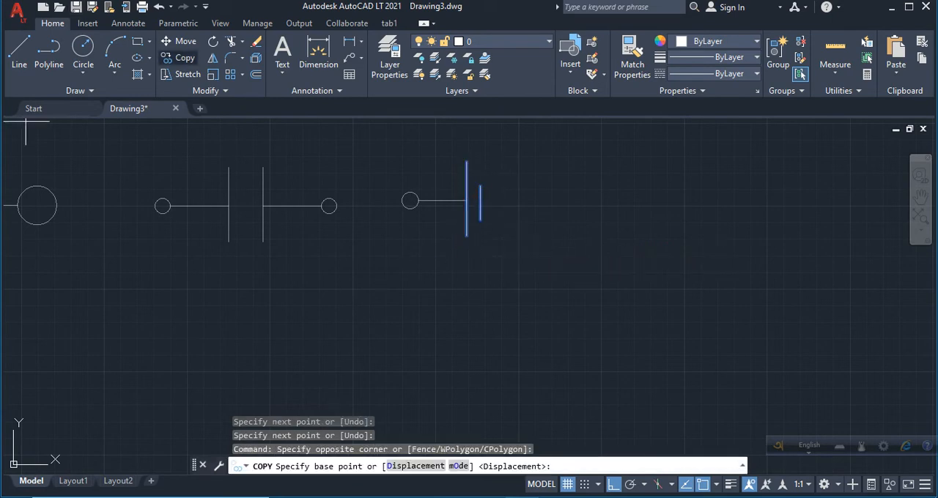
pyautogui.click(467, 199)
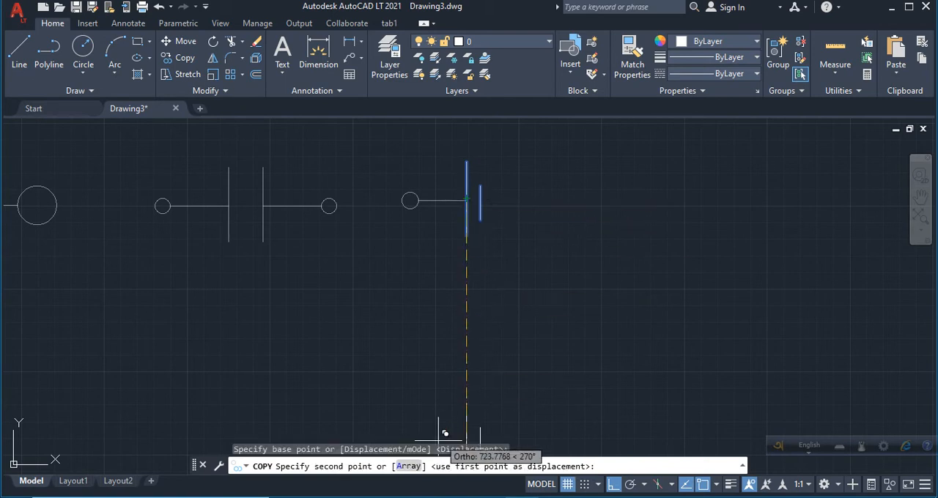
pyautogui.write('A')
pyautogui.press('Return')
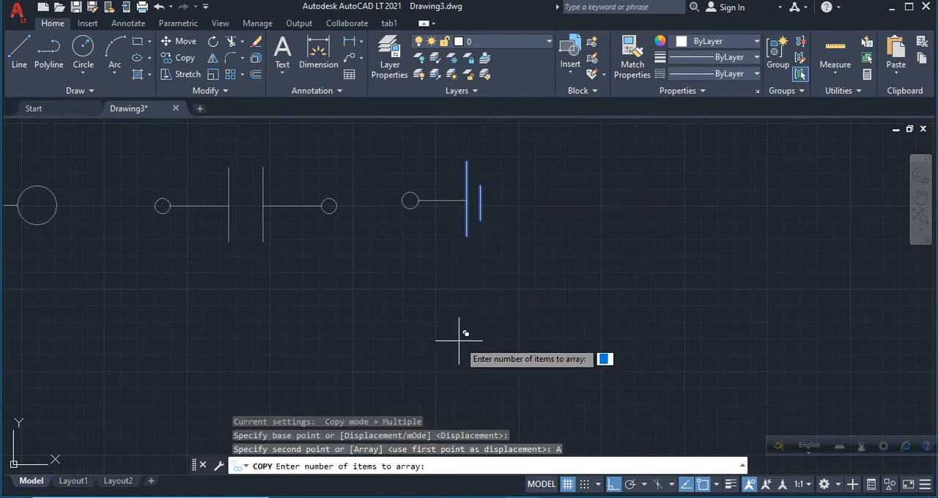
pyautogui.write('3')
pyautogui.press('Return')
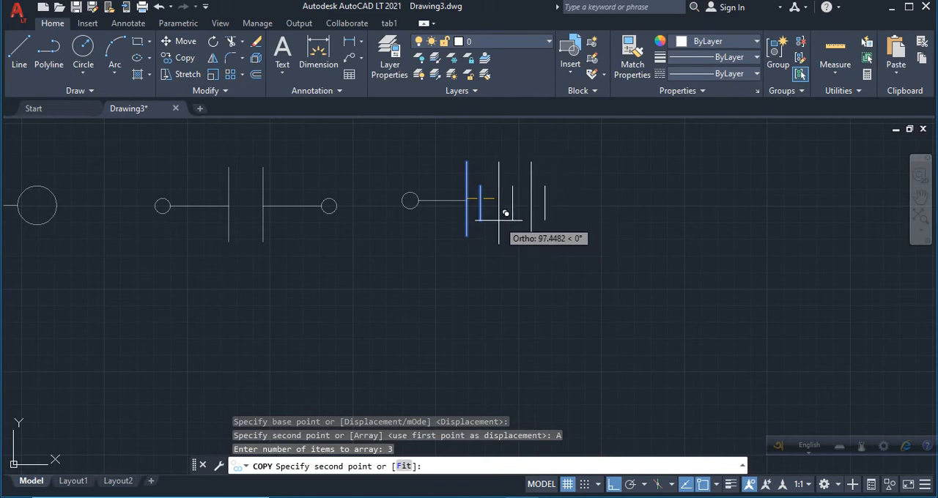
pyautogui.click(500, 217)
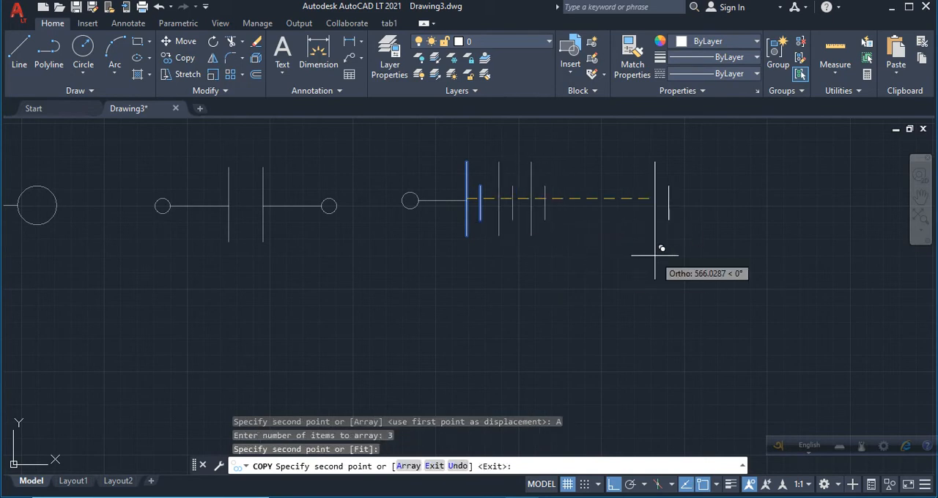
pyautogui.press('Return')
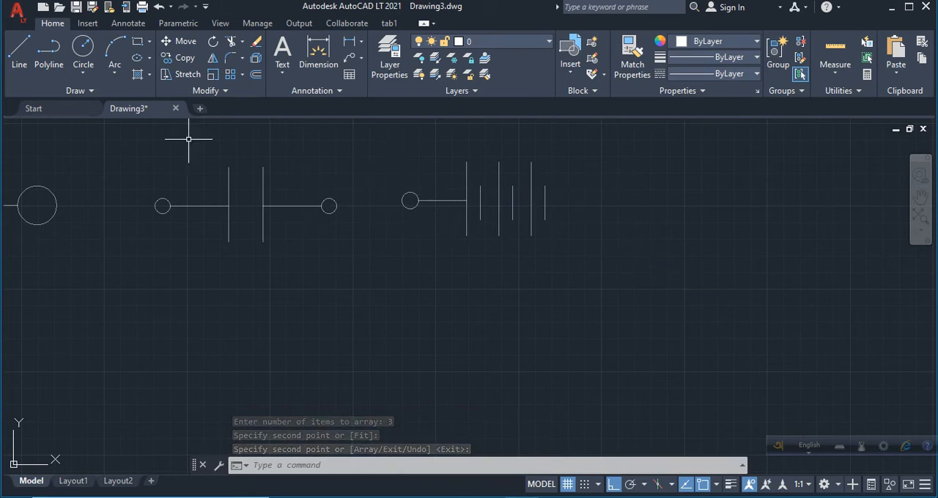
# Draw a short horizontal lead rightward from the last short plate's midpoint and place a terminal circle of radius about 22 at its end.
pyautogui.click(20, 50)
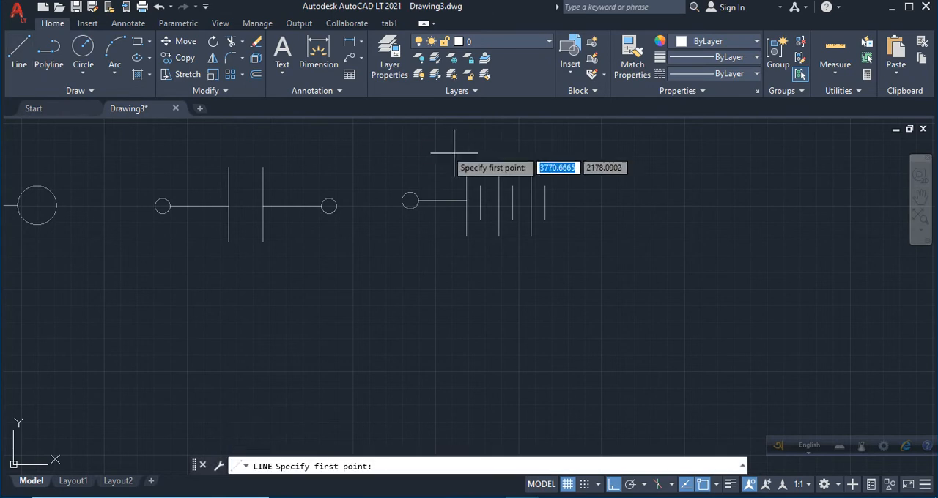
pyautogui.click(544, 203)
pyautogui.click(583, 203)
pyautogui.press('Return')
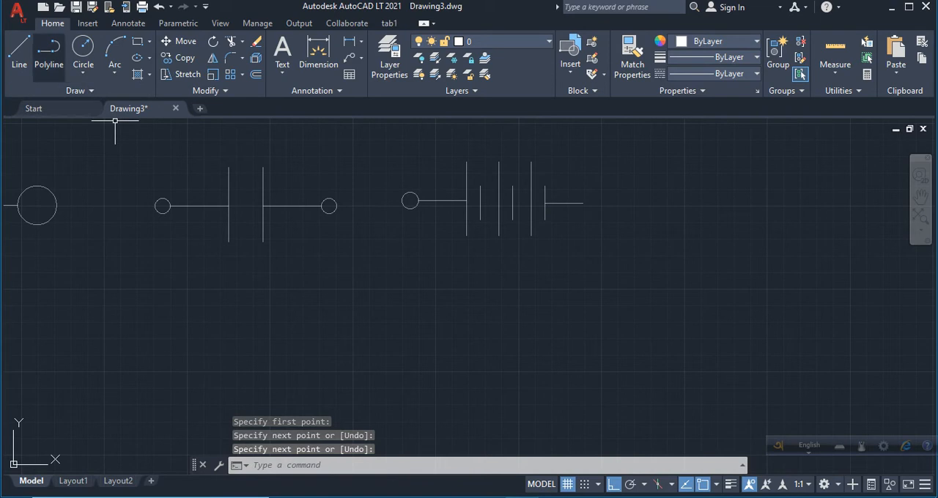
pyautogui.click(82, 47)
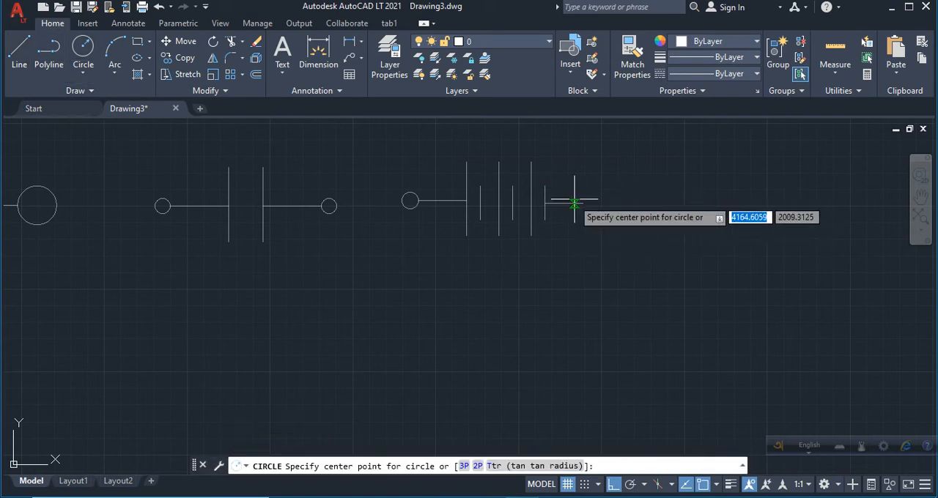
pyautogui.click(597, 203)
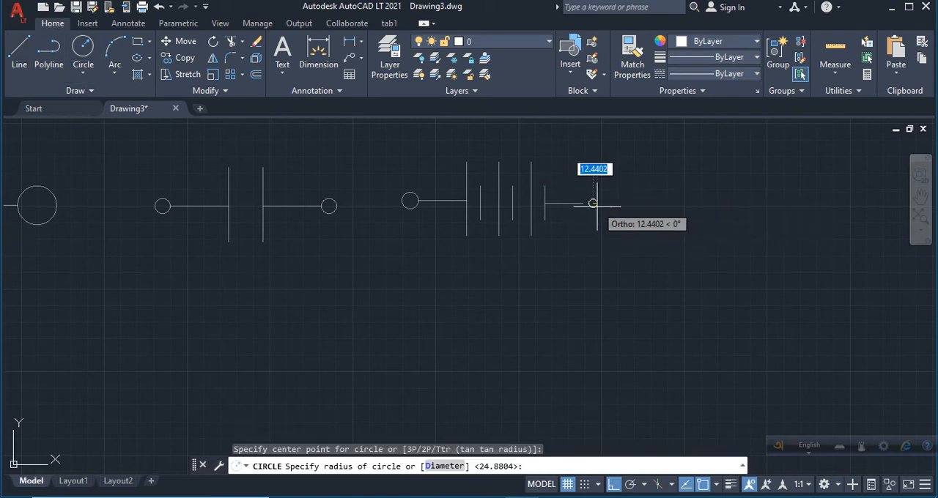
pyautogui.click(599, 210)
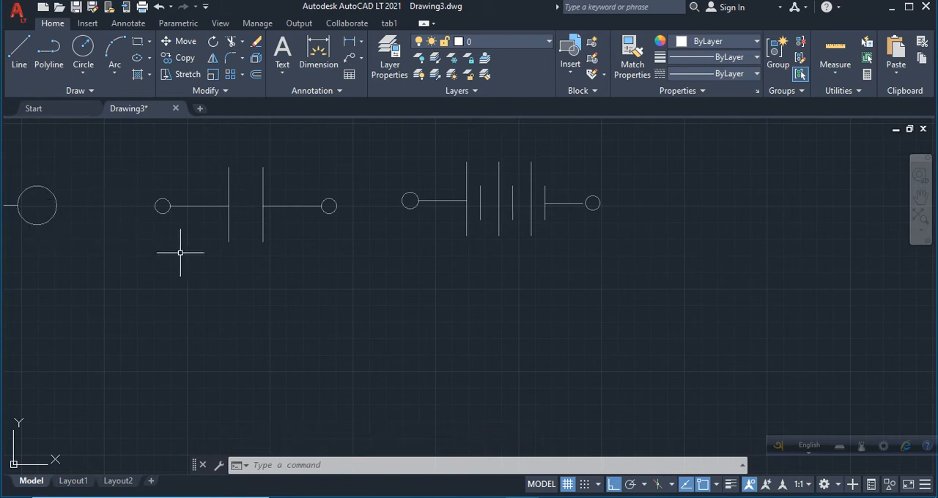
# Draw a circle of radius about 67 in the empty space right of the battery symbol.
pyautogui.scroll(-2, 118, 274)
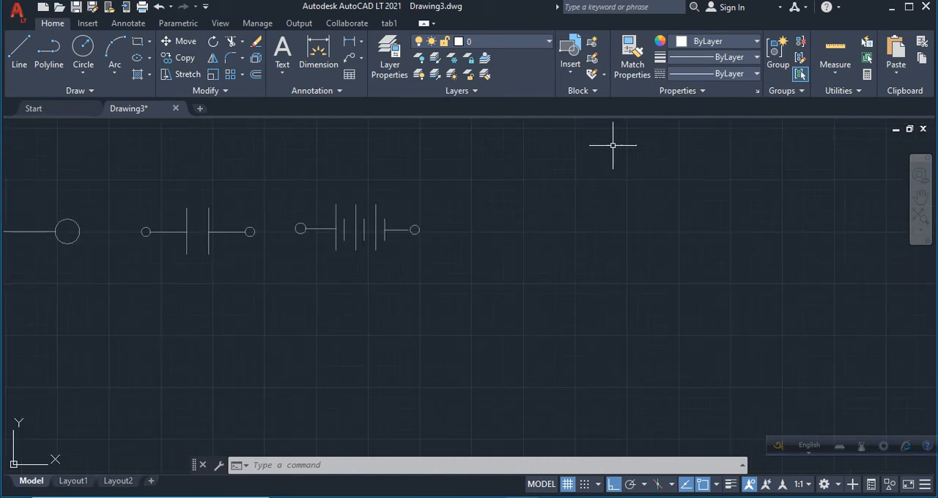
pyautogui.scroll(2, 674, 232)
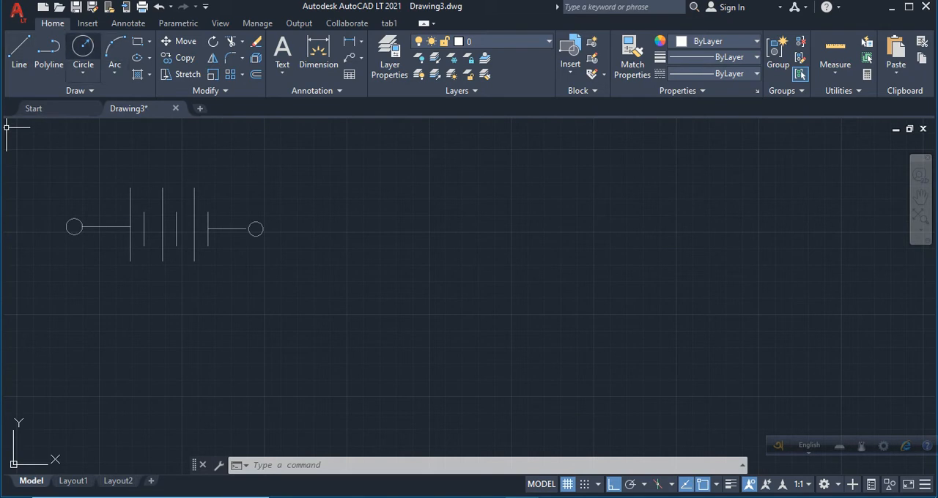
pyautogui.click(83, 47)
pyautogui.click(445, 226)
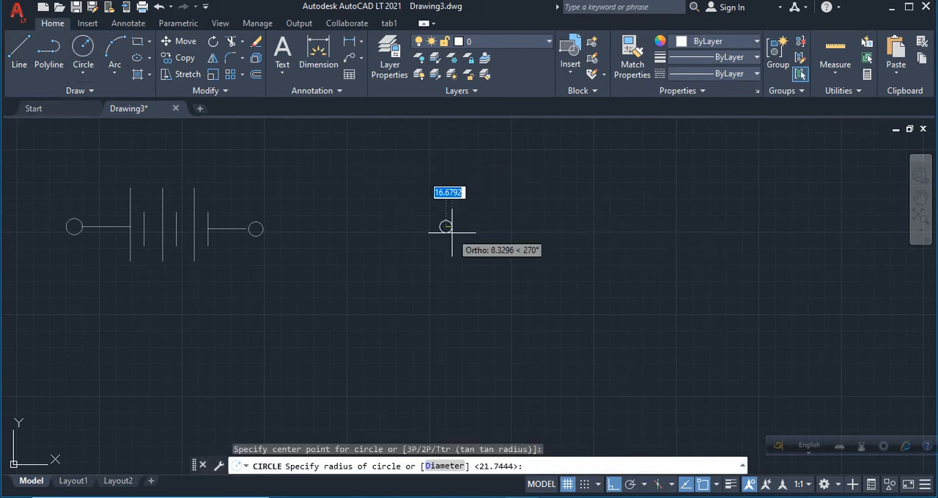
pyautogui.click(469, 242)
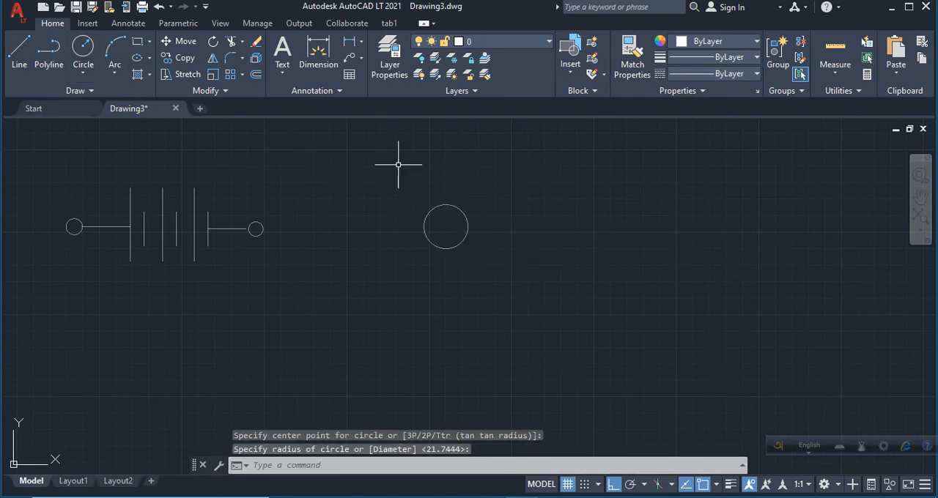
# Copy the new circle horizontally rightward by about 67 units, its own radius, so the two circles overlap.
pyautogui.click(178, 57)
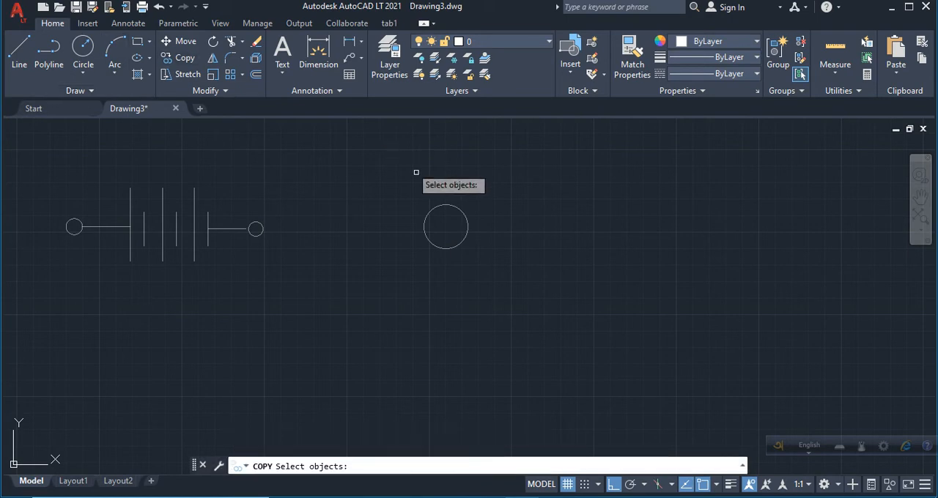
pyautogui.click(453, 206)
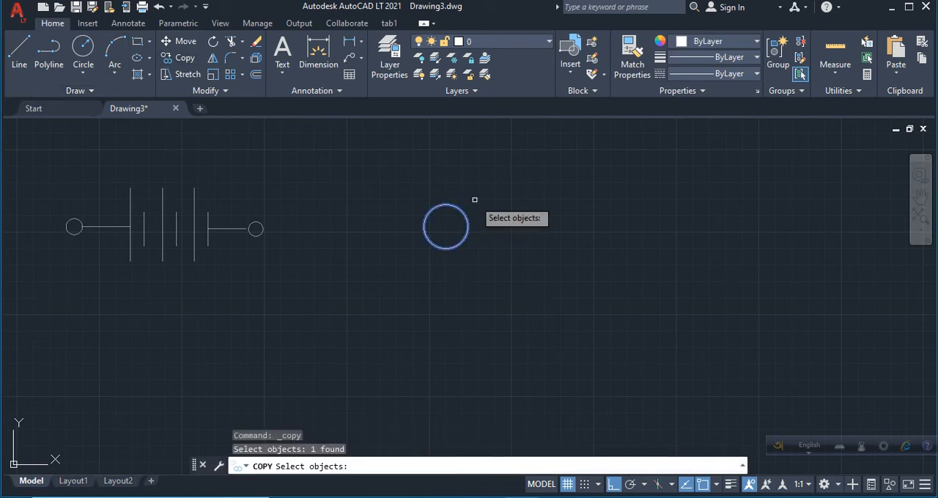
pyautogui.press('Return')
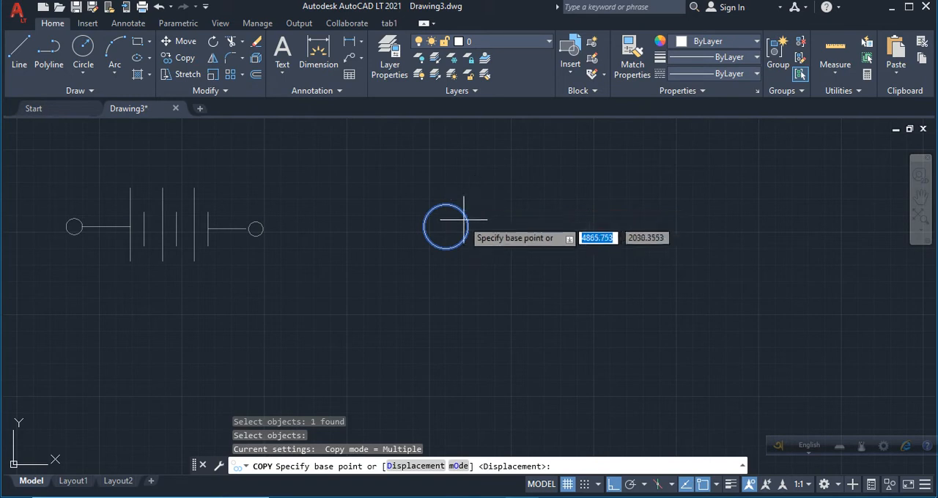
pyautogui.click(469, 227)
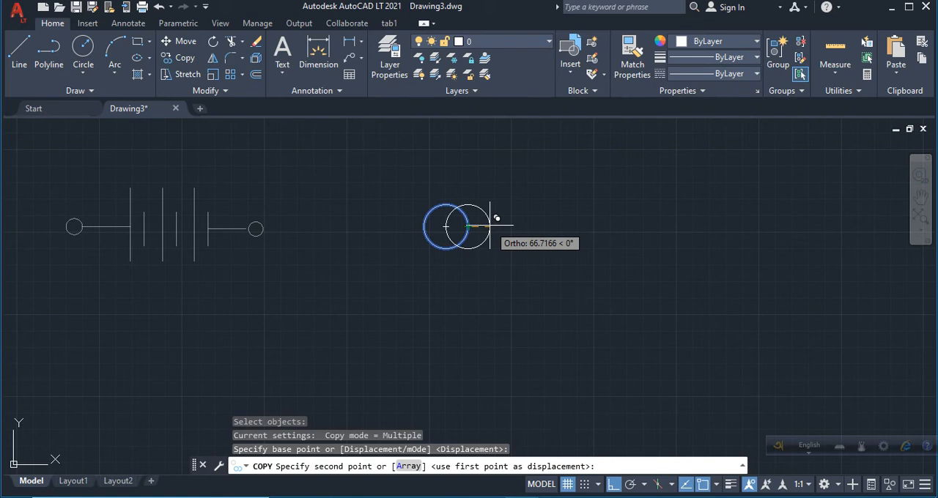
pyautogui.click(490, 227)
pyautogui.press('Return')
# Draw a smaller circle of radius about 33 centred in the overlap, reaching the inner sides of both large circles.
pyautogui.scroll(4, 483, 215)
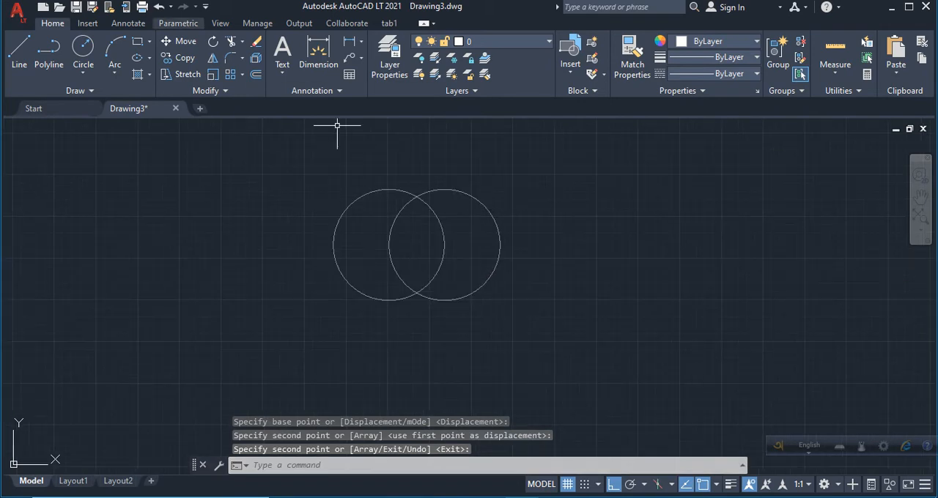
pyautogui.write('c')
pyautogui.press('Return')
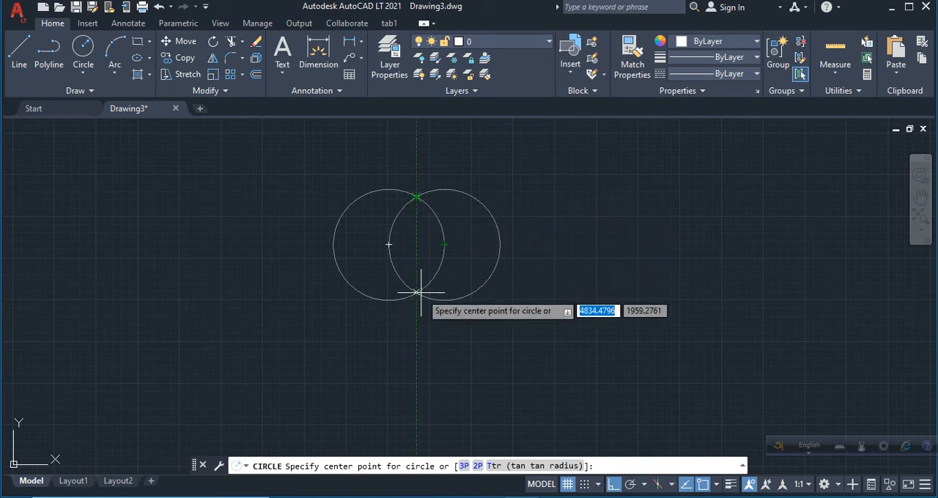
pyautogui.click(416, 244)
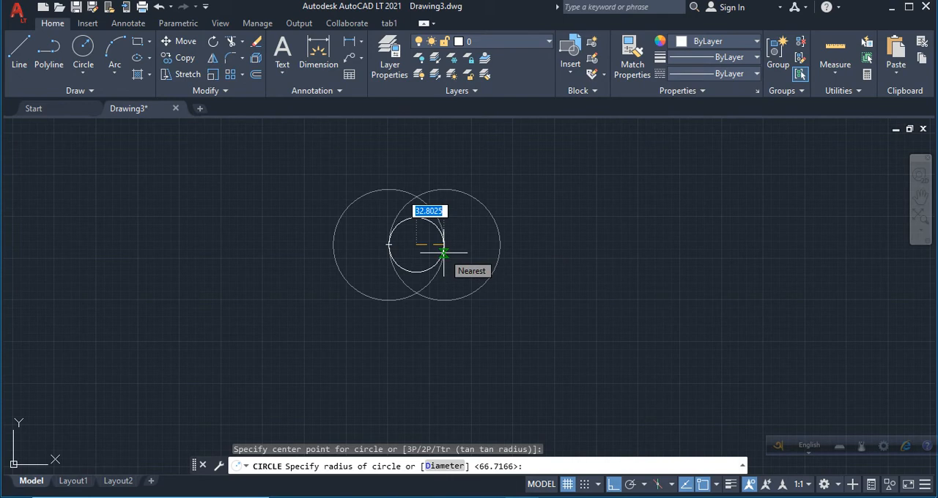
pyautogui.click(443, 253)
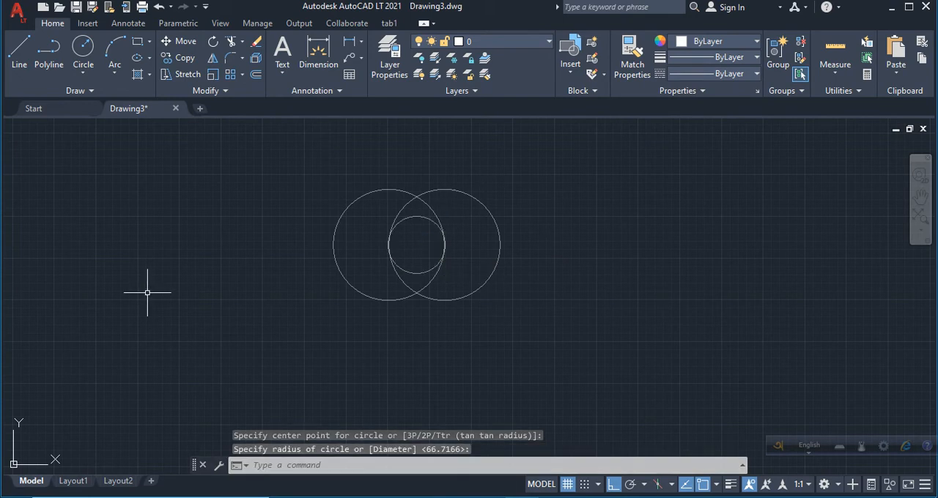
# Draw a horizontal line through the three circles' centres, starting about 29 units left of the left circle and ending beyond the right one.
pyautogui.click(19, 52)
pyautogui.moveTo(334, 245)
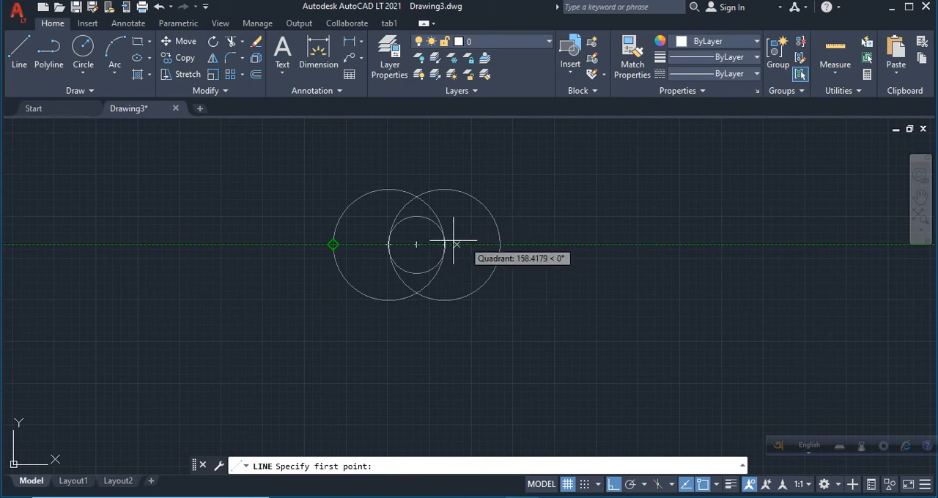
pyautogui.click(308, 245)
pyautogui.click(543, 245)
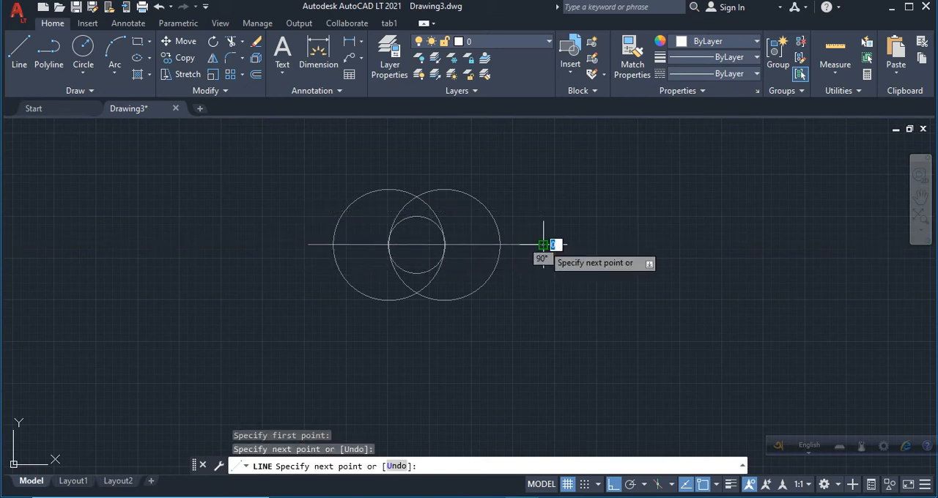
pyautogui.press('Return')
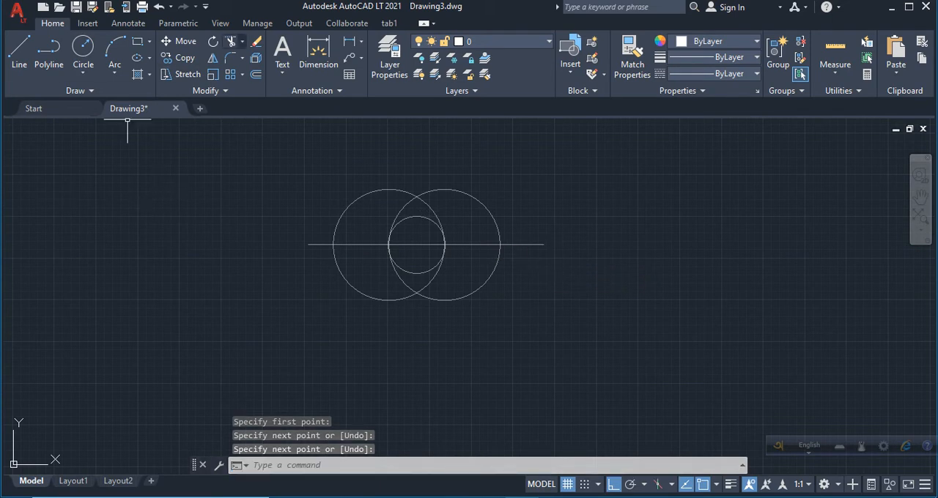
# Trim the large circles' lower halves, the small circle's upper half, and the horizontal line except its stub left of the loops.
pyautogui.click(231, 42)
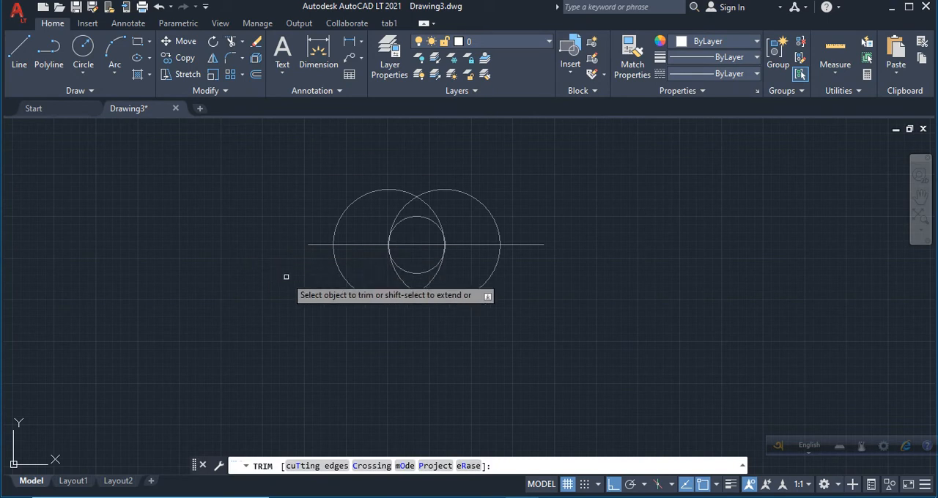
pyautogui.click(353, 286)
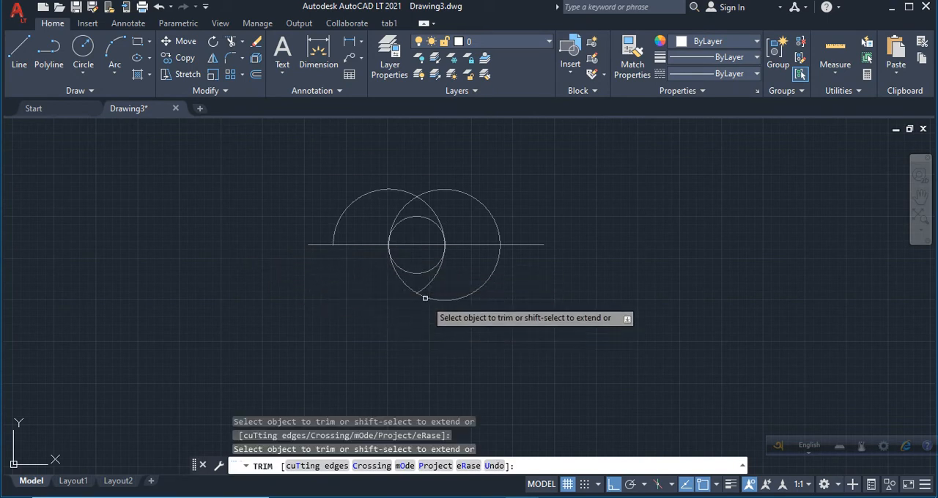
pyautogui.moveTo(442, 280)
pyautogui.mouseDown()
pyautogui.moveTo(408, 326)
pyautogui.moveTo(394, 289)
pyautogui.mouseUp()
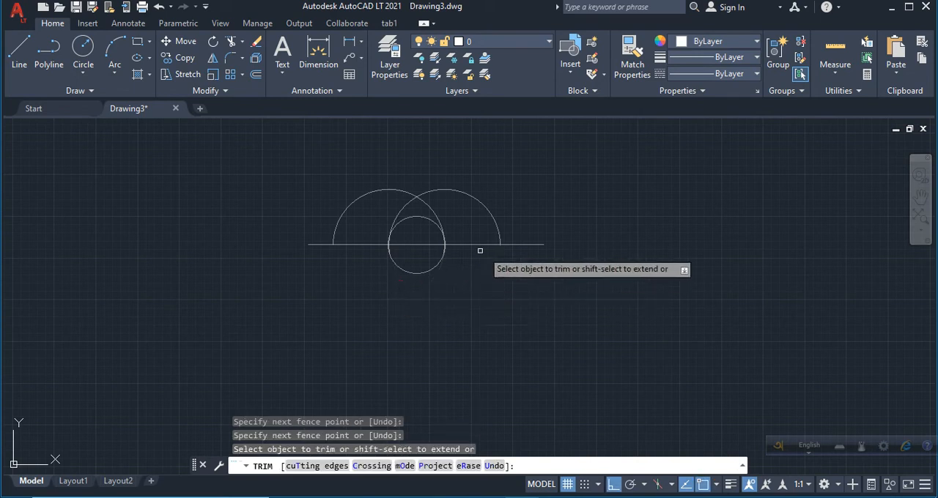
pyautogui.click(416, 216)
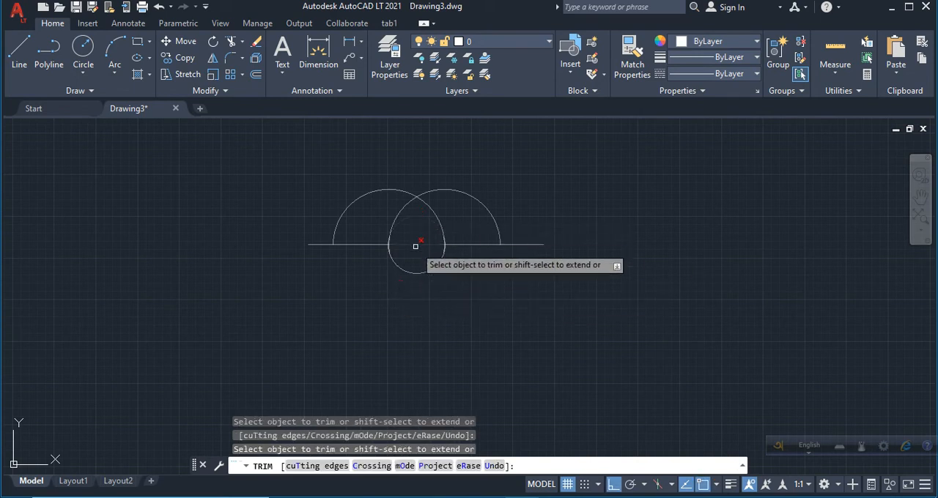
pyautogui.click(349, 245)
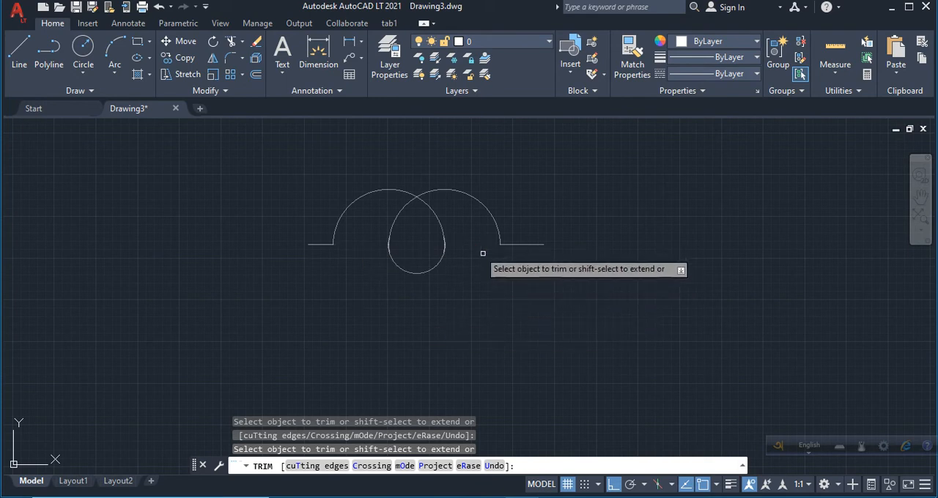
pyautogui.click(517, 245)
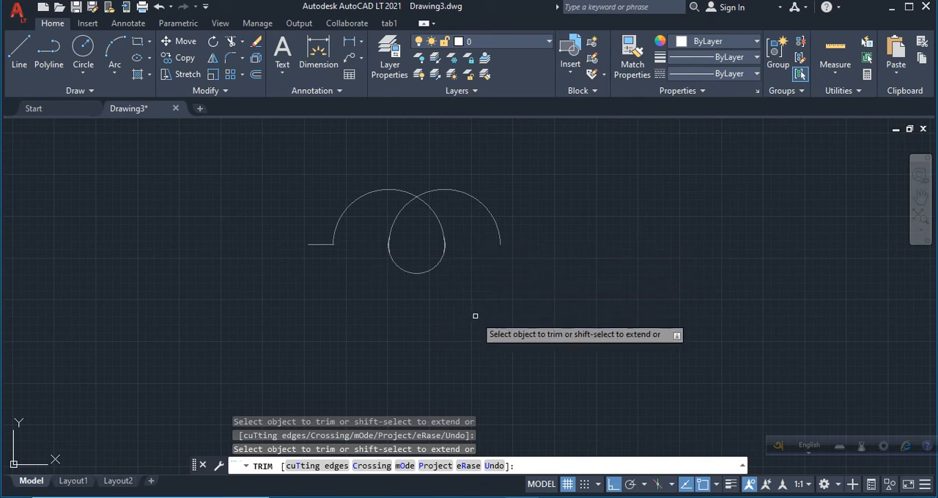
pyautogui.press('Return')
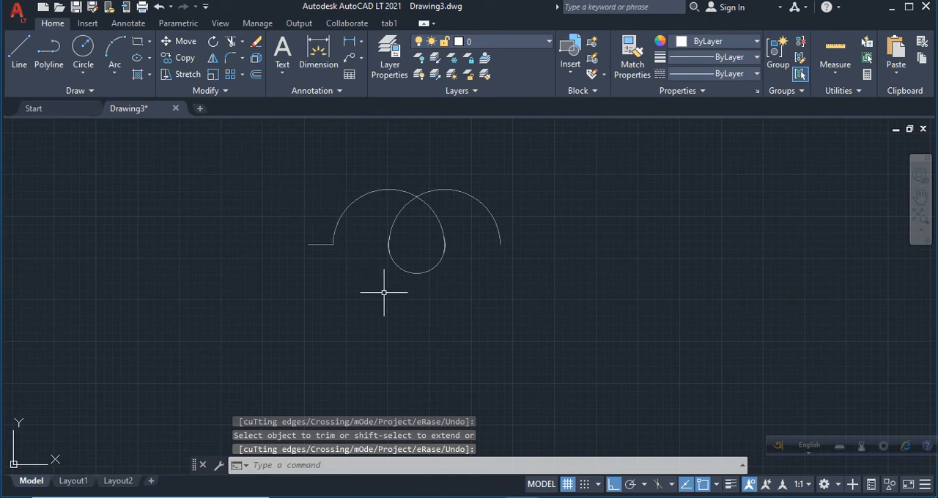
# Copy the coil's arcs rightward as an array of 4 items, spaced one large-arc radius (about 67 units) apart.
pyautogui.click(327, 162)
pyautogui.click(529, 285)
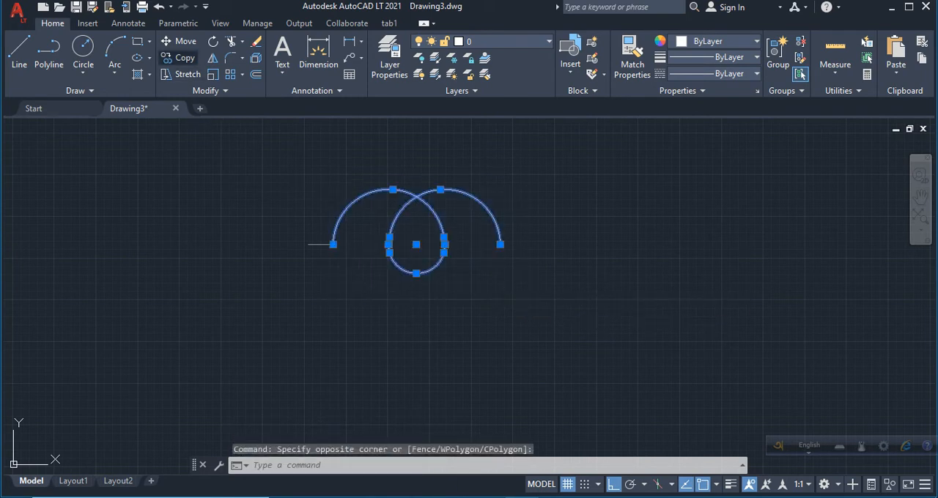
pyautogui.click(179, 57)
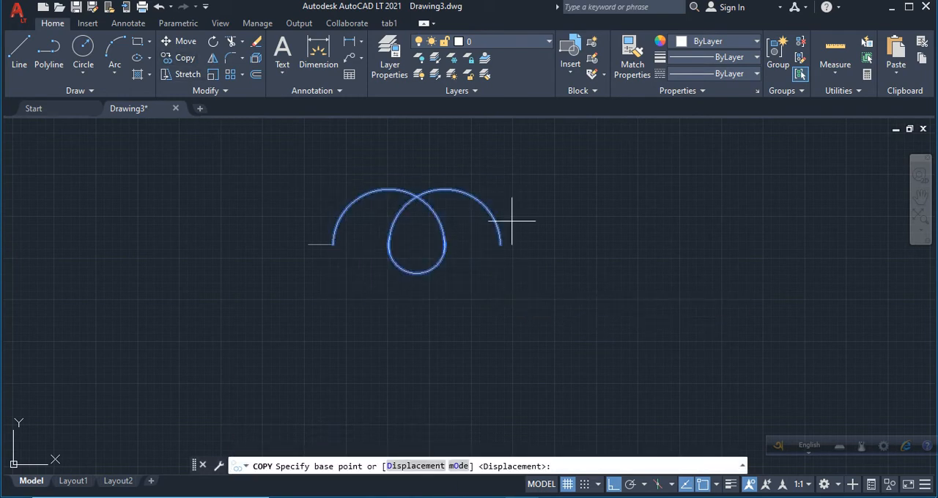
pyautogui.click(334, 245)
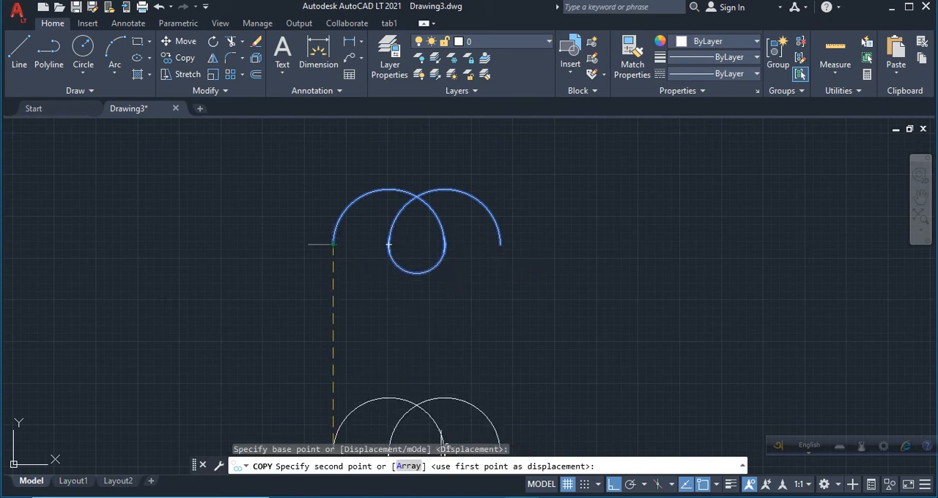
pyautogui.write('A')
pyautogui.press('Return')
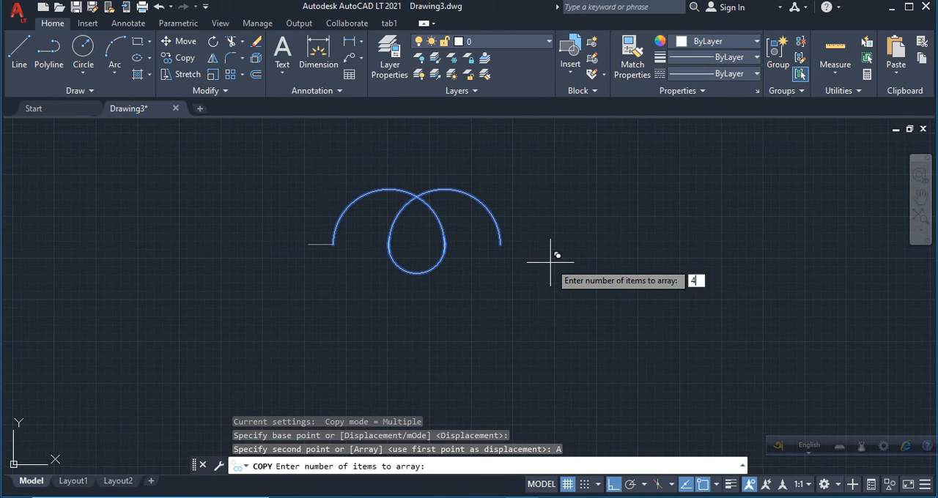
pyautogui.press('Return')
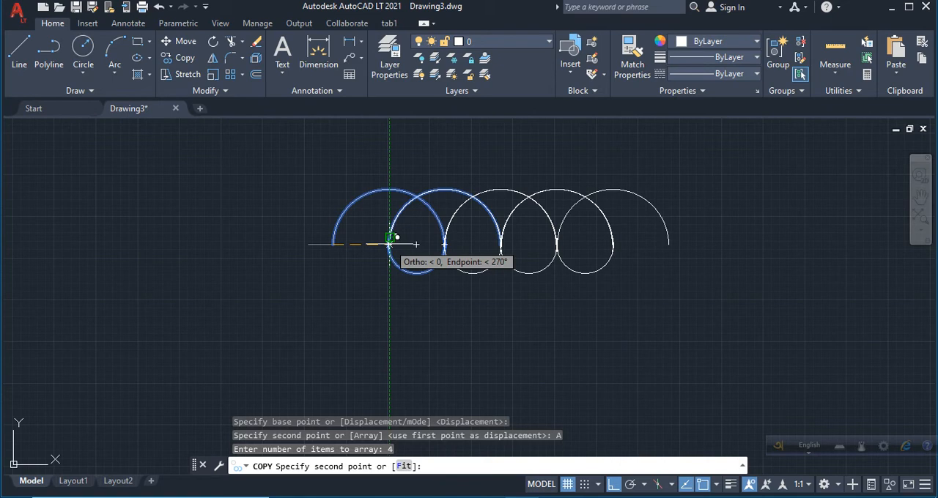
pyautogui.click(389, 243)
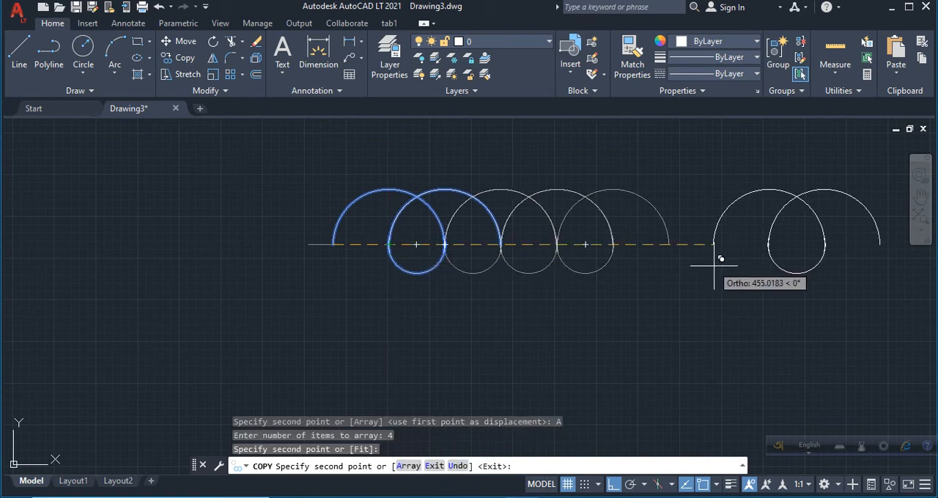
pyautogui.press('Return')
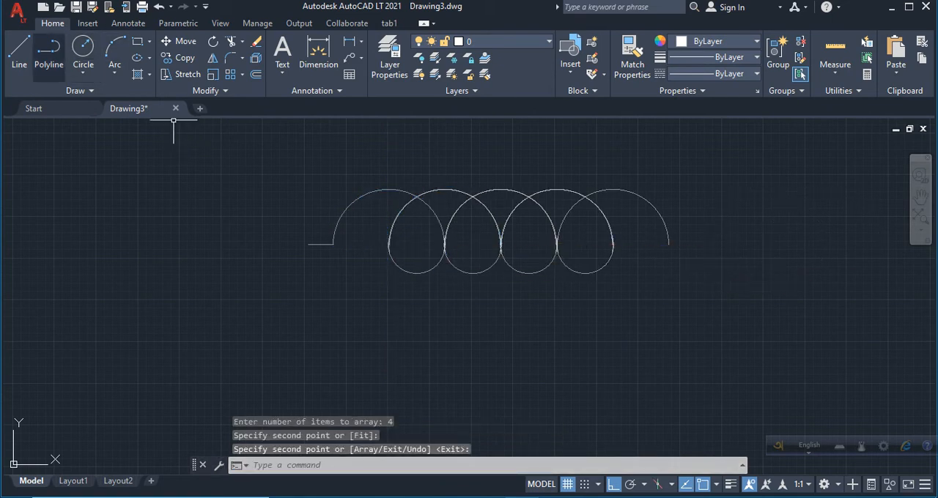
# Draw a horizontal lead rightward from the coil's right end and a terminal circle of radius about 9 touching its tip.
pyautogui.click(19, 49)
pyautogui.click(669, 244)
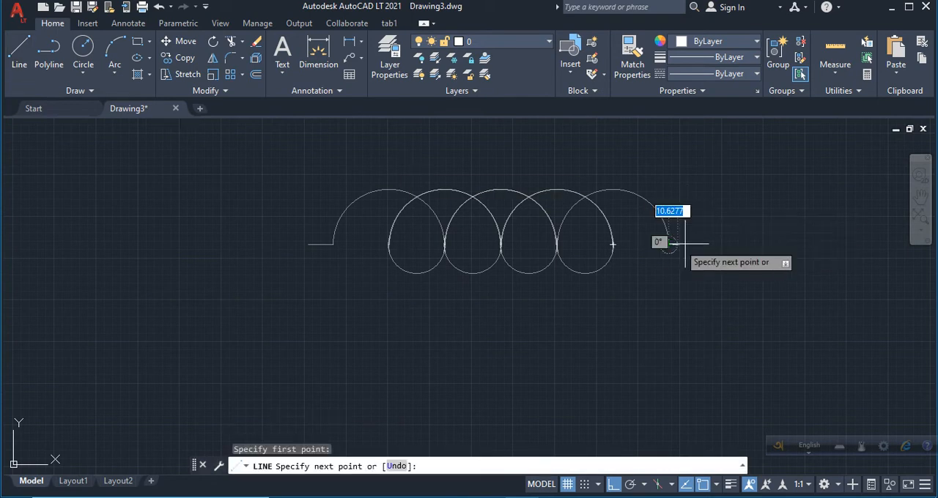
pyautogui.click(758, 244)
pyautogui.press('Return')
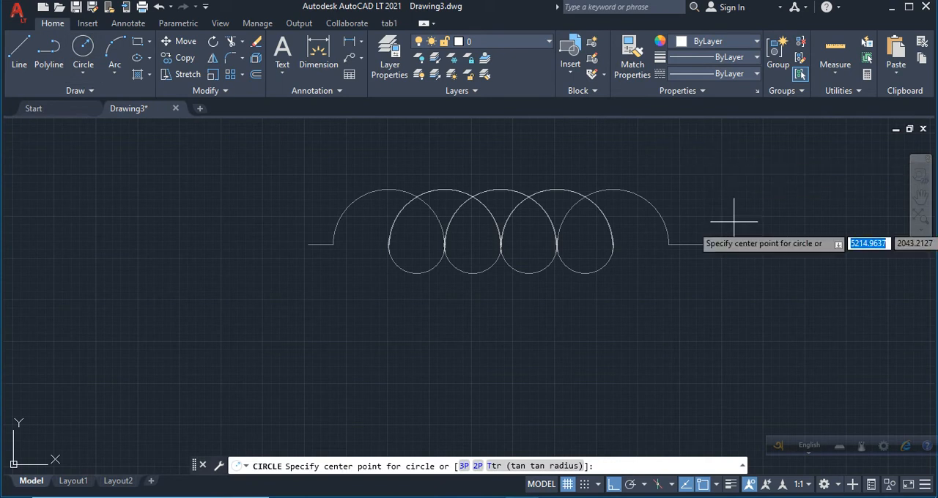
pyautogui.click(767, 244)
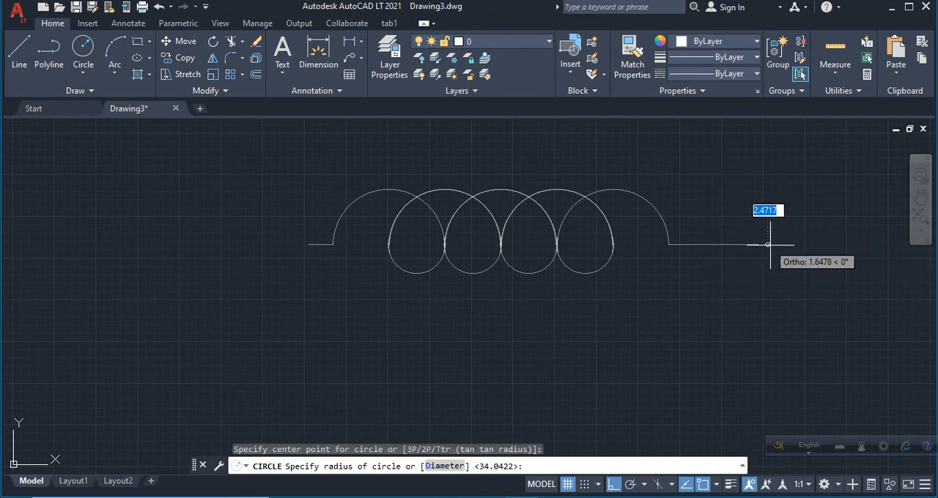
pyautogui.click(776, 246)
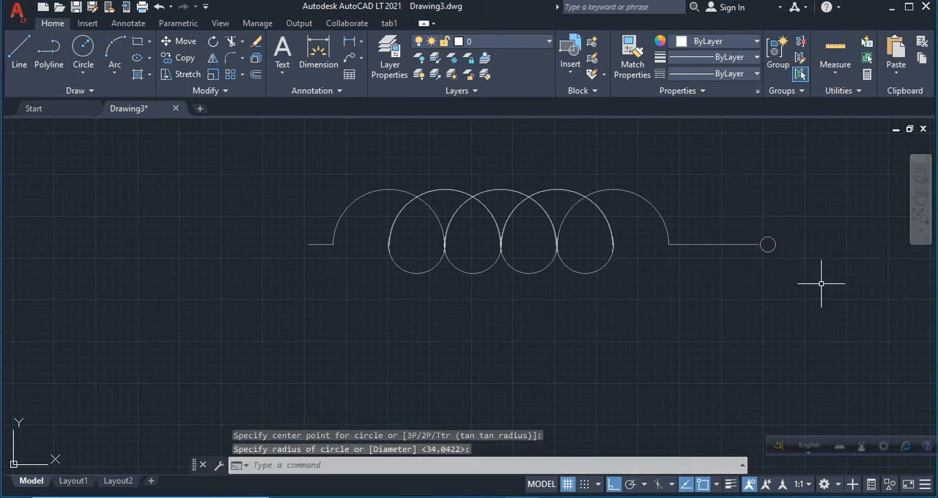
# Extend the coil's left lead by about 36 units and draw a terminal circle of radius about 13 touching its tip.
pyautogui.click(19, 48)
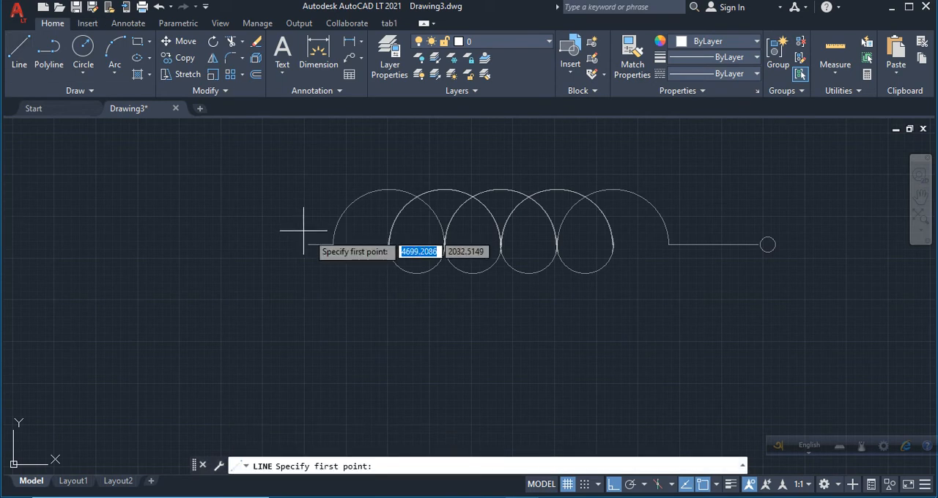
pyautogui.click(308, 244)
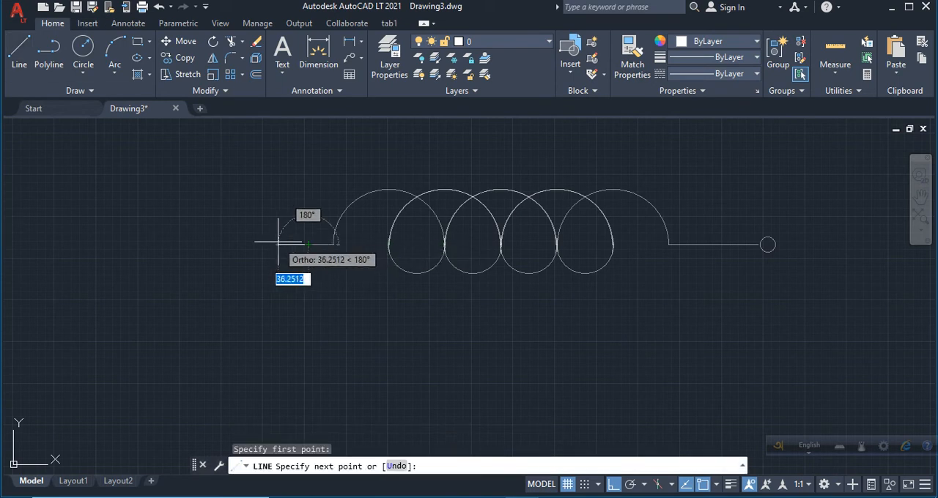
pyautogui.click(279, 245)
pyautogui.press('Return')
pyautogui.write('c')
pyautogui.press('Return')
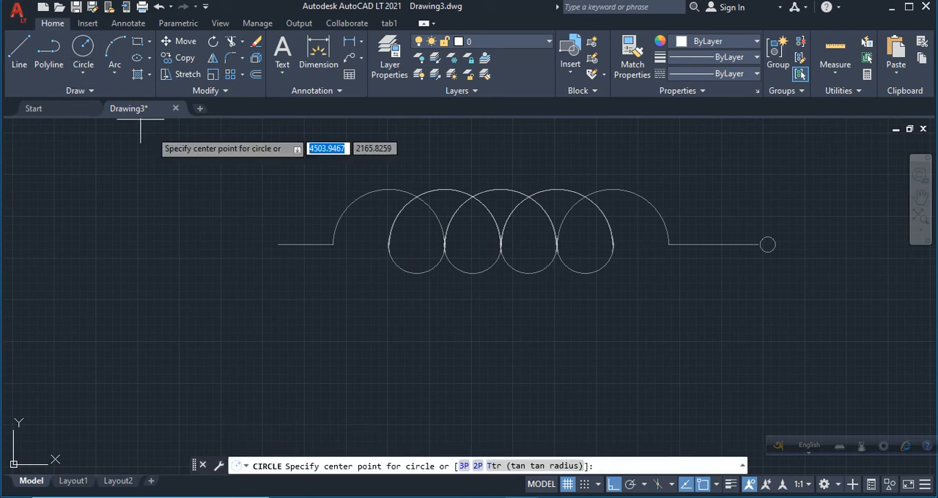
pyautogui.click(271, 244)
pyautogui.click(278, 245)
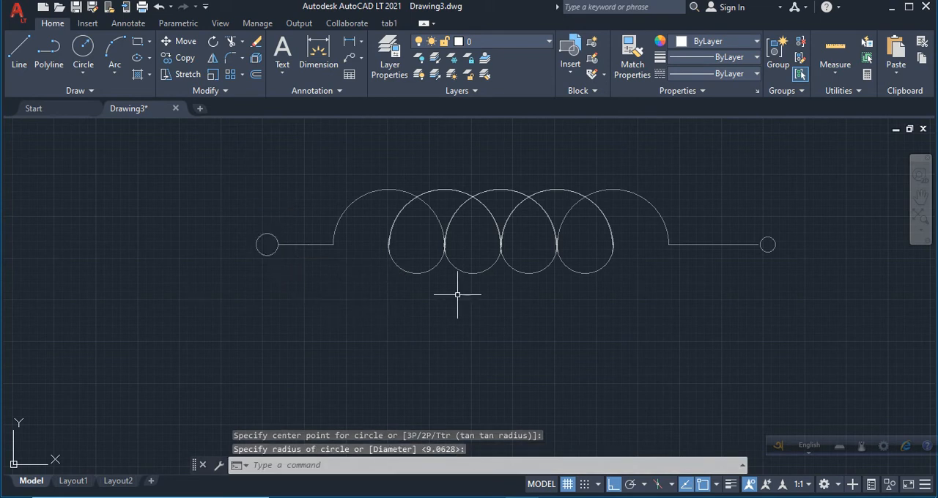
# Copy the complete inductor symbol, leads and terminals included, horizontally to the right by about 680 units.
pyautogui.scroll(-2, 233, 216)
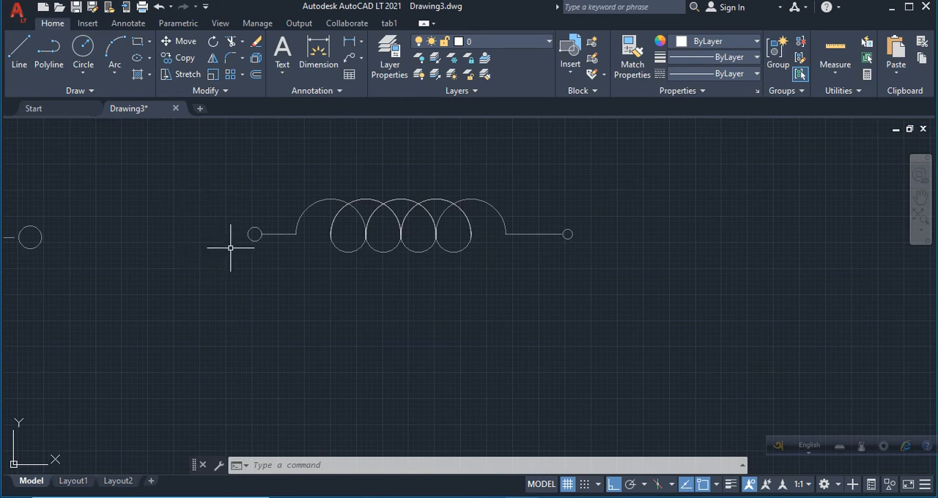
pyautogui.click(213, 164)
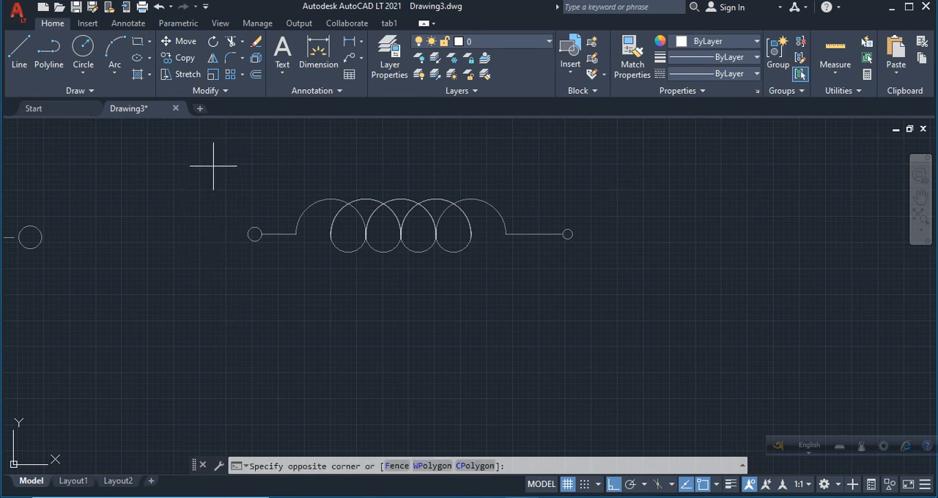
pyautogui.click(680, 314)
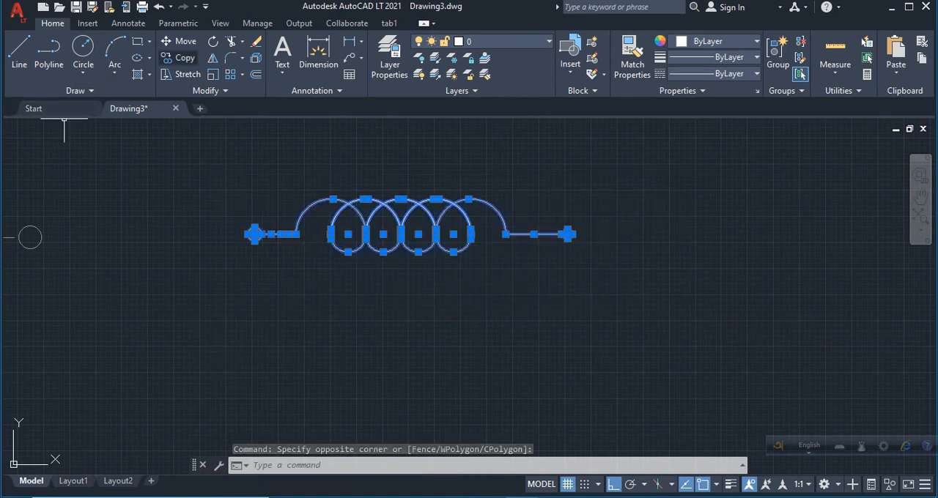
pyautogui.click(179, 58)
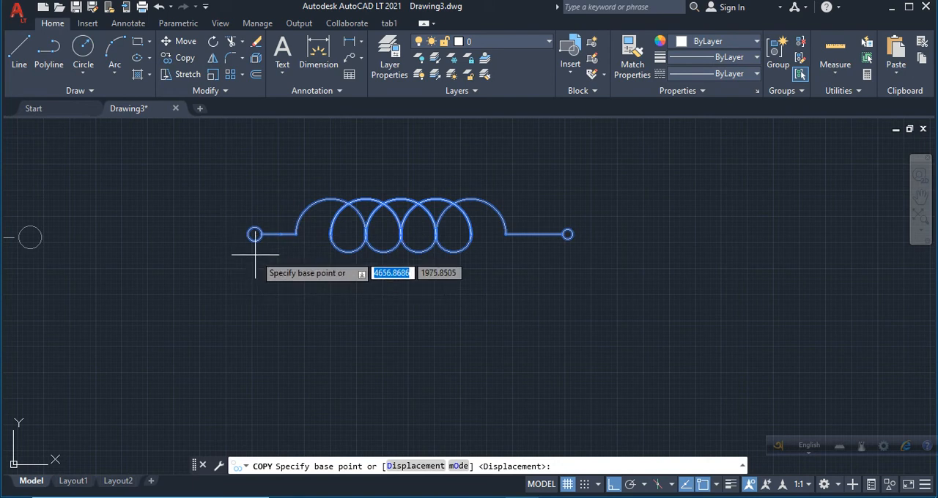
pyautogui.click(239, 196)
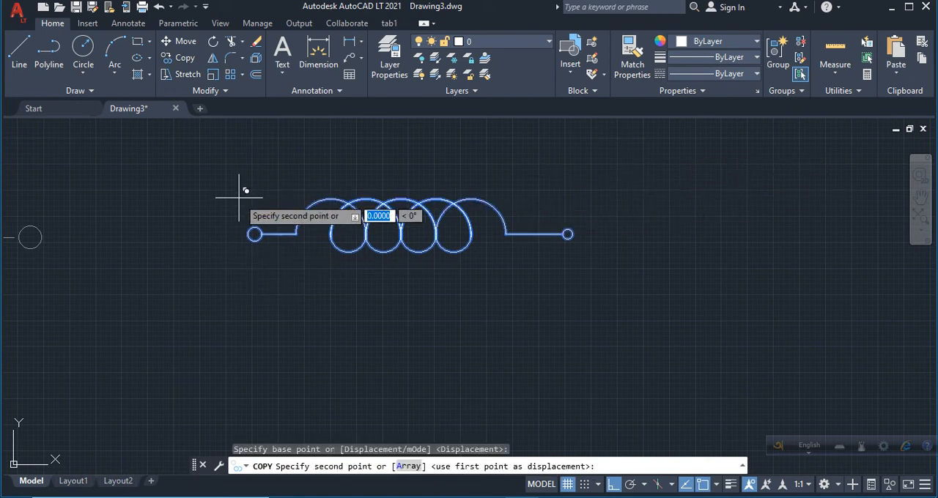
pyautogui.click(600, 158)
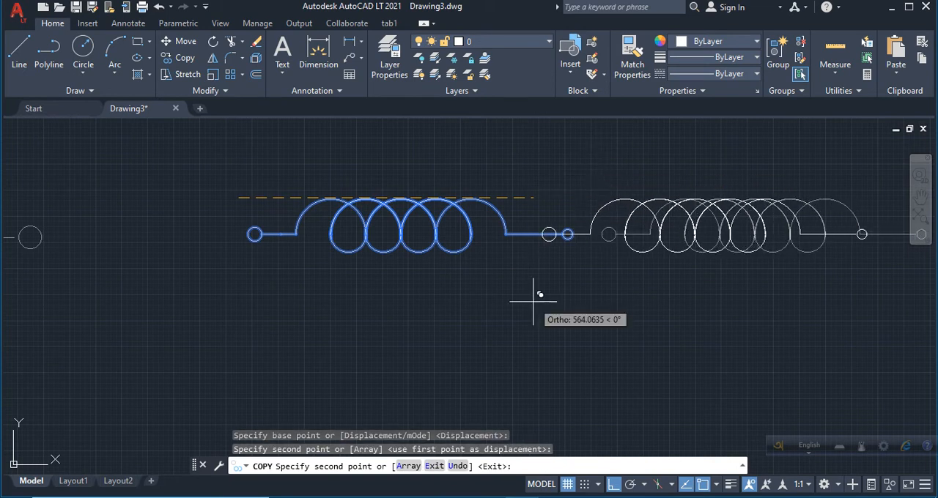
pyautogui.press('Return')
# Rotate the copied inductor to 270° about a point just above its left terminal, so it hangs vertically.
pyautogui.scroll(-3, 534, 299)
pyautogui.scroll(5, 799, 255)
pyautogui.scroll(-4, 789, 254)
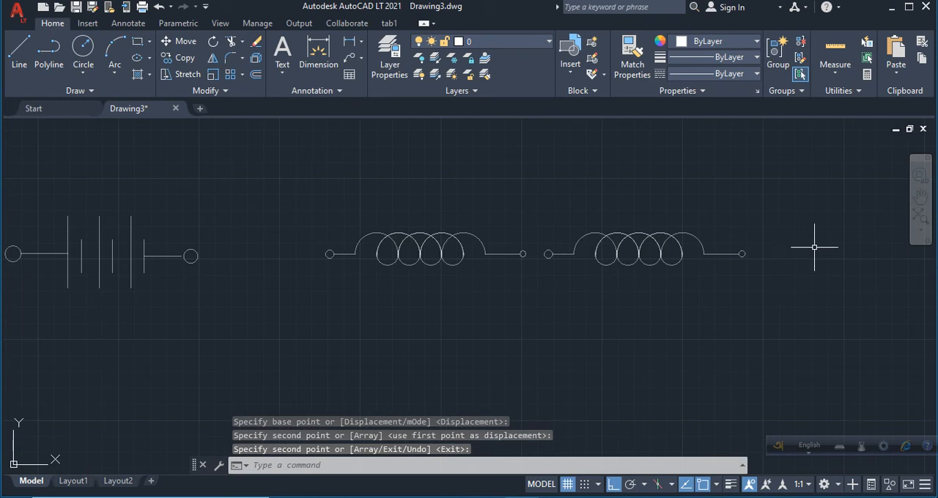
pyautogui.click(528, 209)
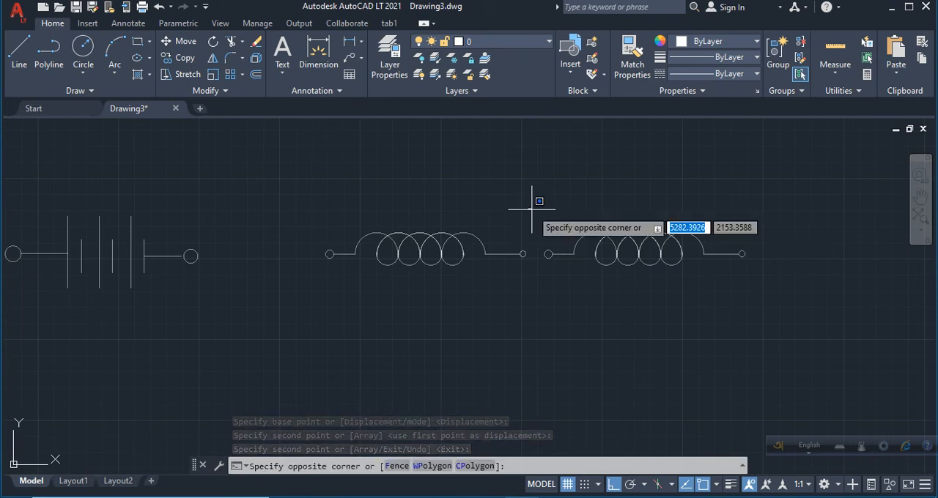
pyautogui.click(784, 294)
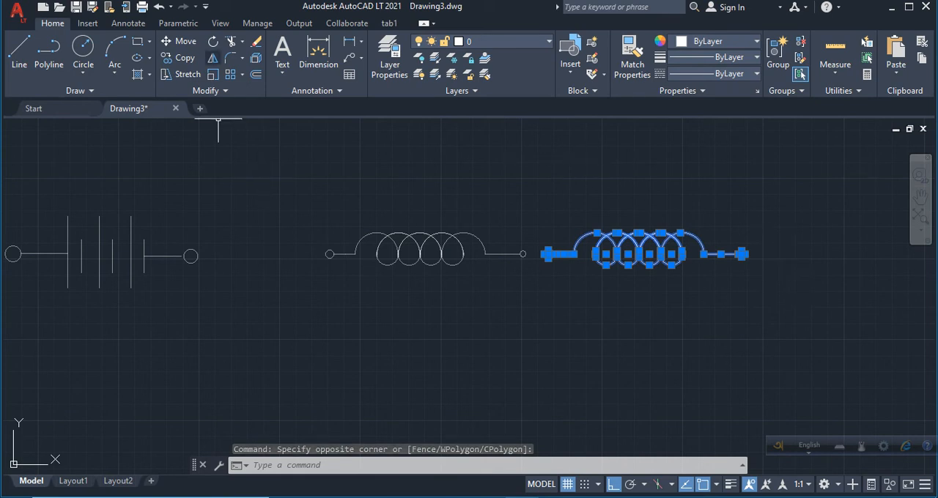
pyautogui.click(213, 41)
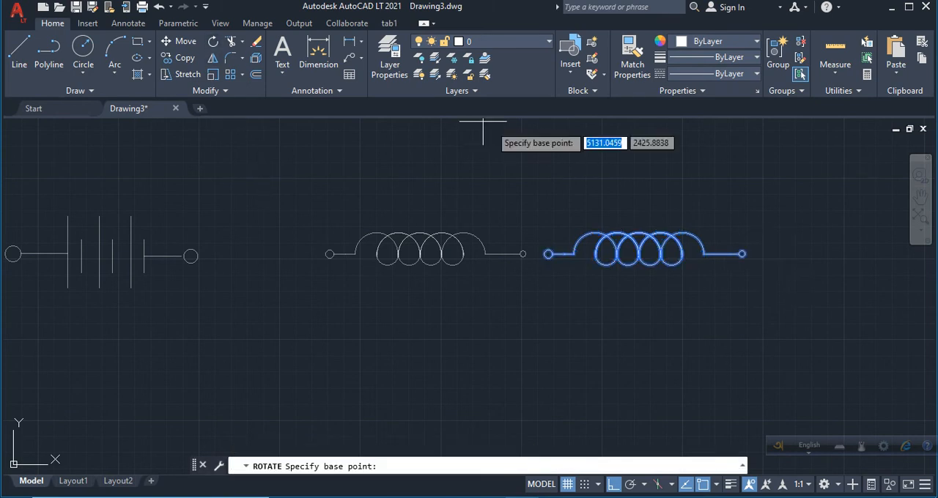
pyautogui.click(544, 238)
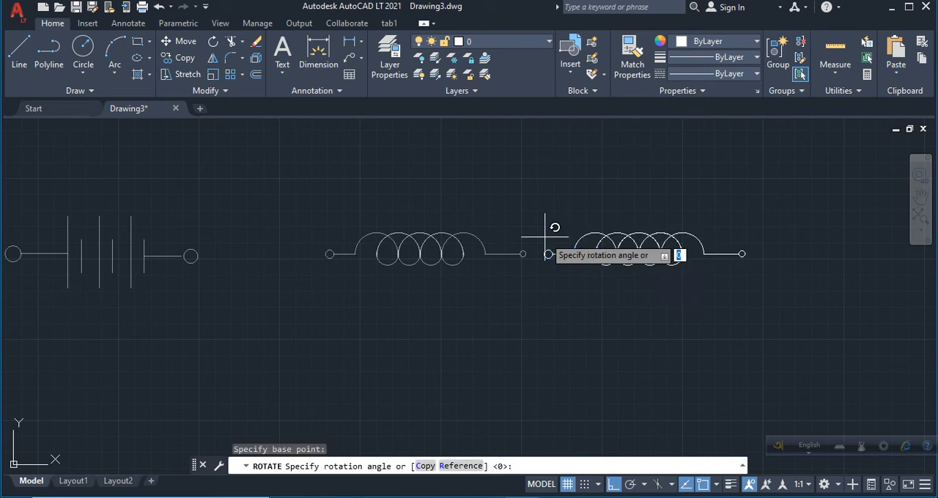
pyautogui.click(564, 283)
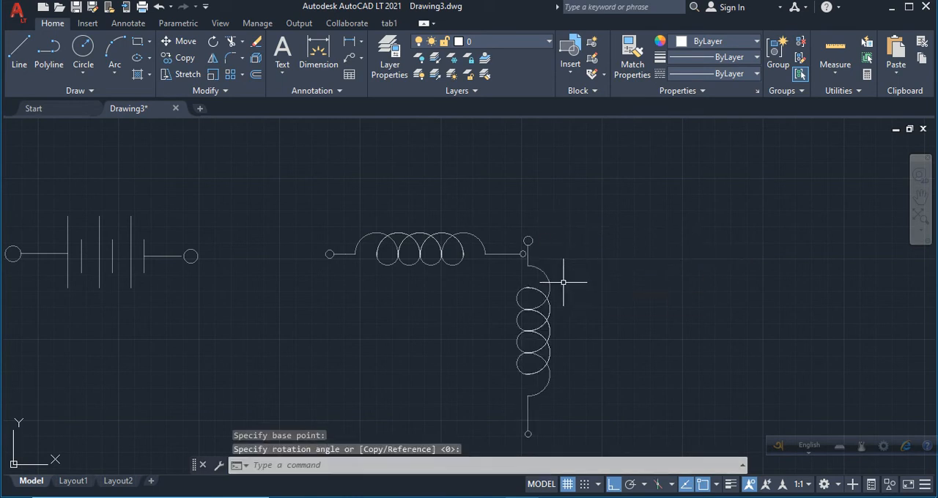
# Move the horizontal inductor leftward toward the battery symbol, clear of the vertical inductor.
pyautogui.click(289, 209)
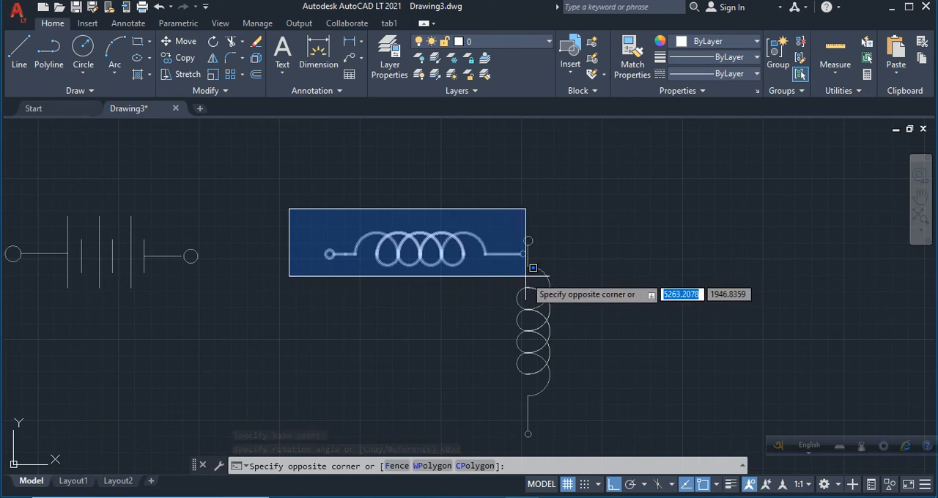
pyautogui.click(527, 275)
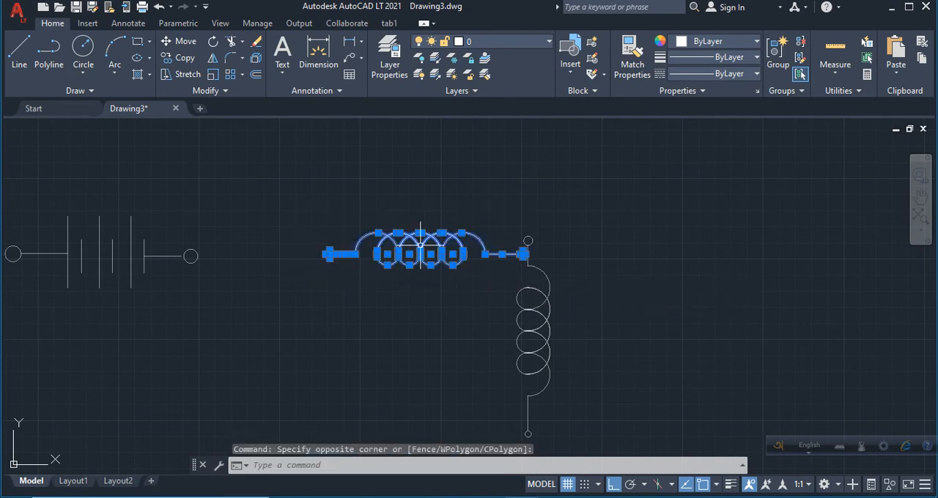
pyautogui.click(180, 41)
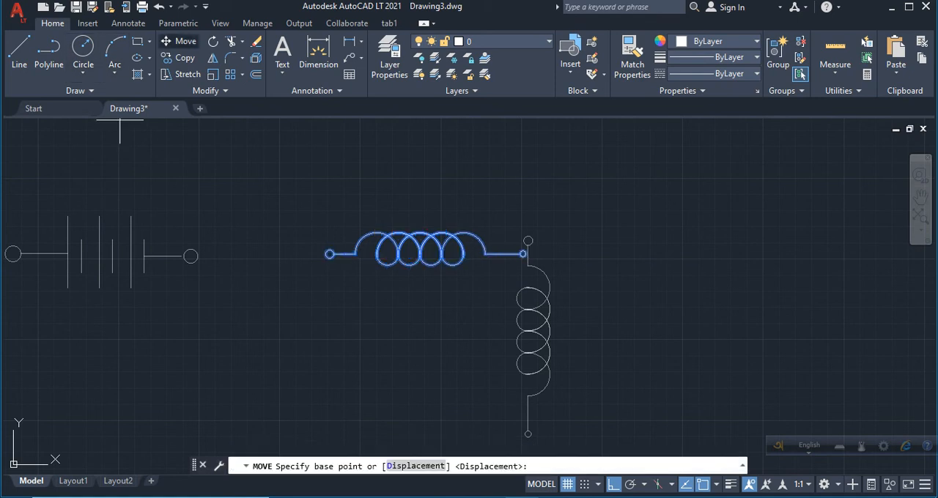
pyautogui.click(398, 225)
pyautogui.click(330, 206)
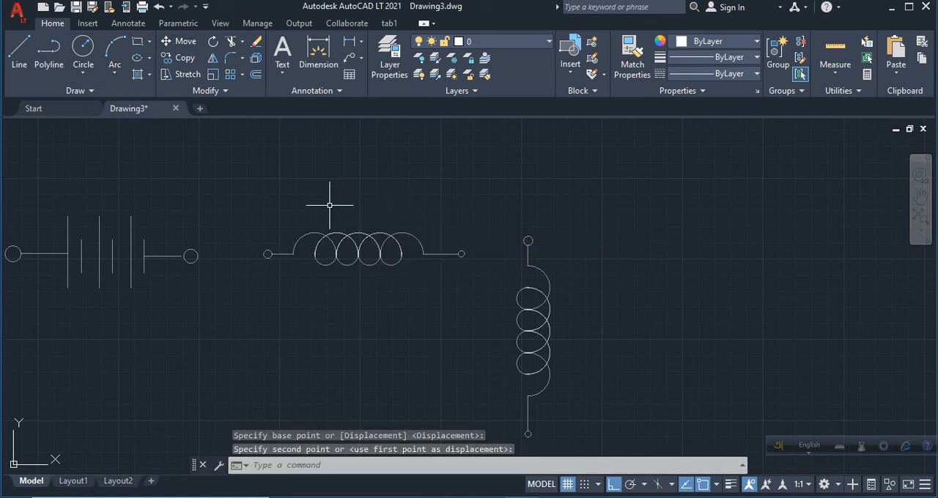
# Copy the complete vertical inductor, leads and terminals included, horizontally to the right by about 360 units.
pyautogui.scroll(3, 567, 424)
pyautogui.scroll(-3, 567, 424)
pyautogui.click(503, 208)
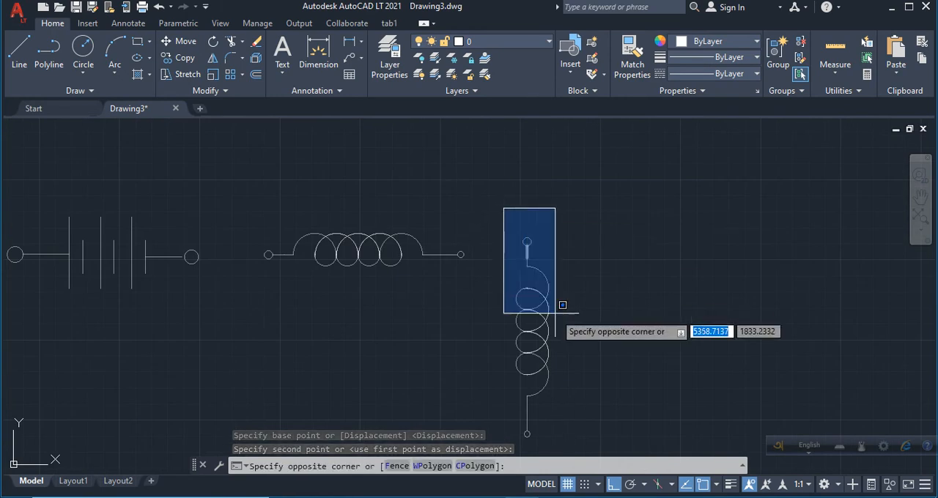
pyautogui.click(611, 441)
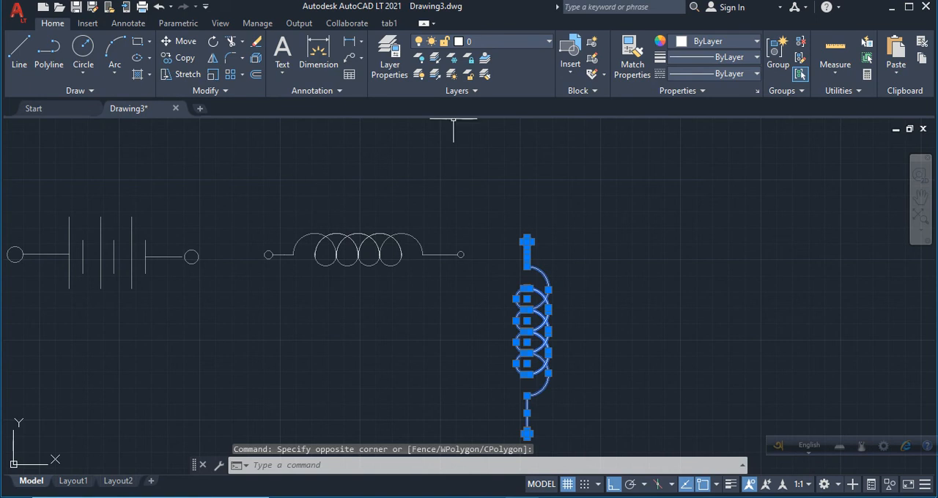
pyautogui.click(179, 57)
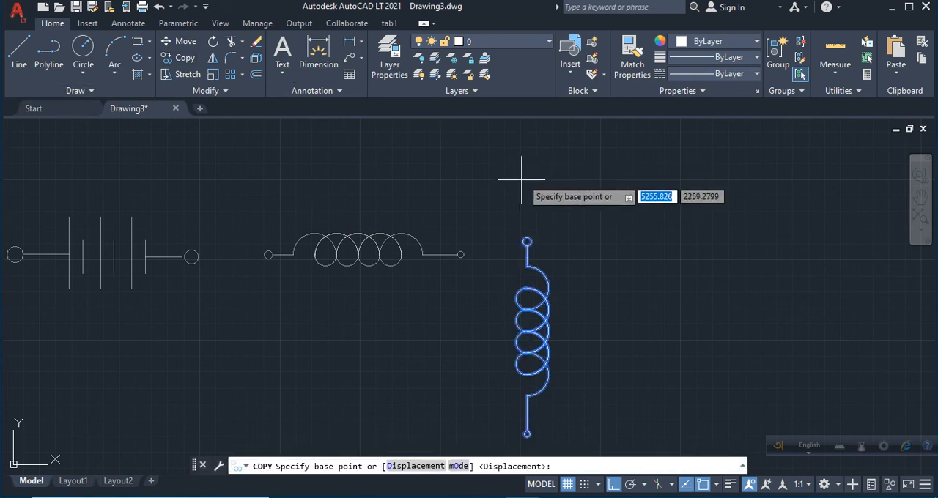
pyautogui.click(526, 211)
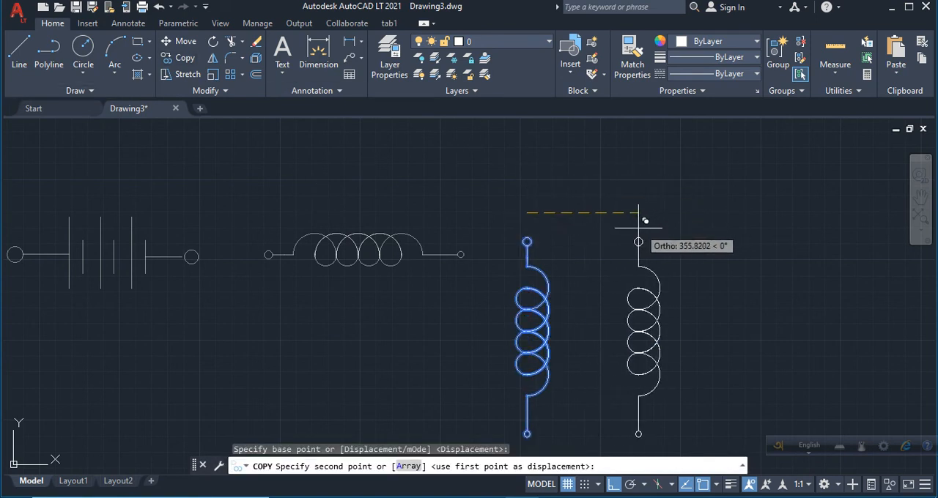
pyautogui.click(641, 228)
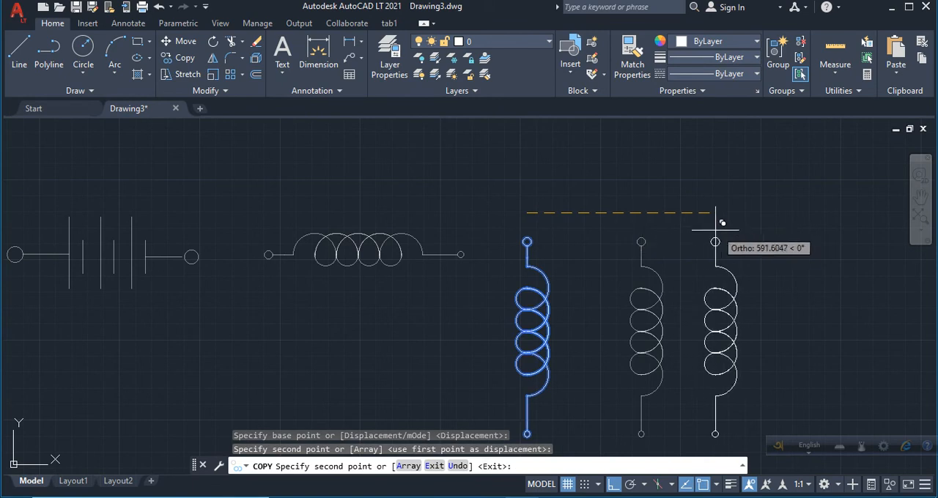
pyautogui.press('Return')
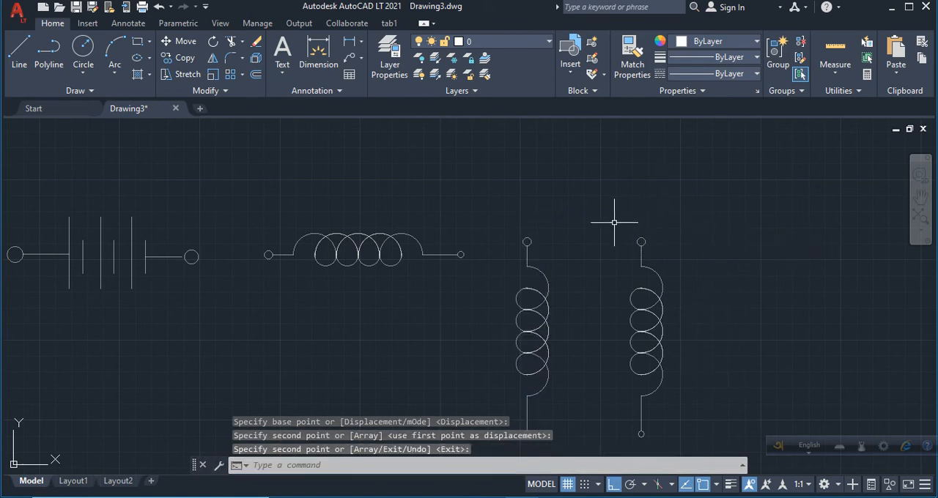
# Try to mirror the copied vertical inductor about a slightly slanted line at its right edge, keeping the source, and undo the mirror.
pyautogui.click(615, 222)
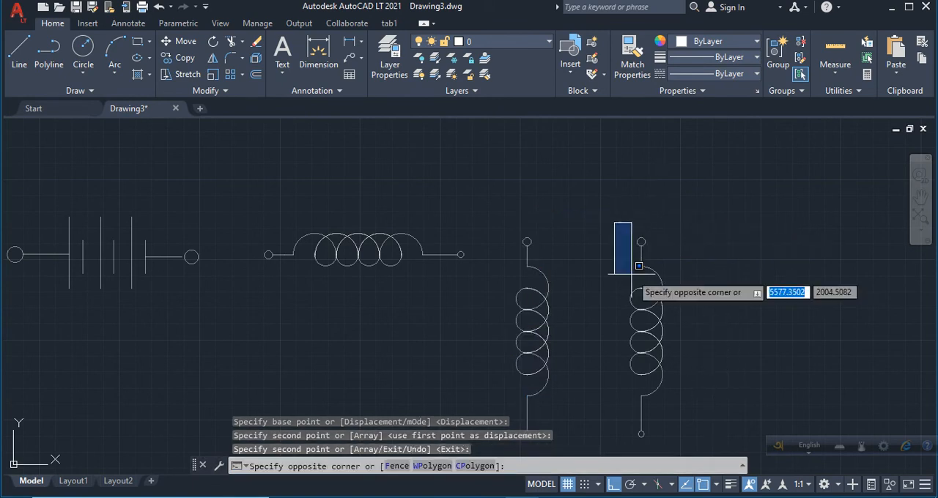
pyautogui.click(698, 440)
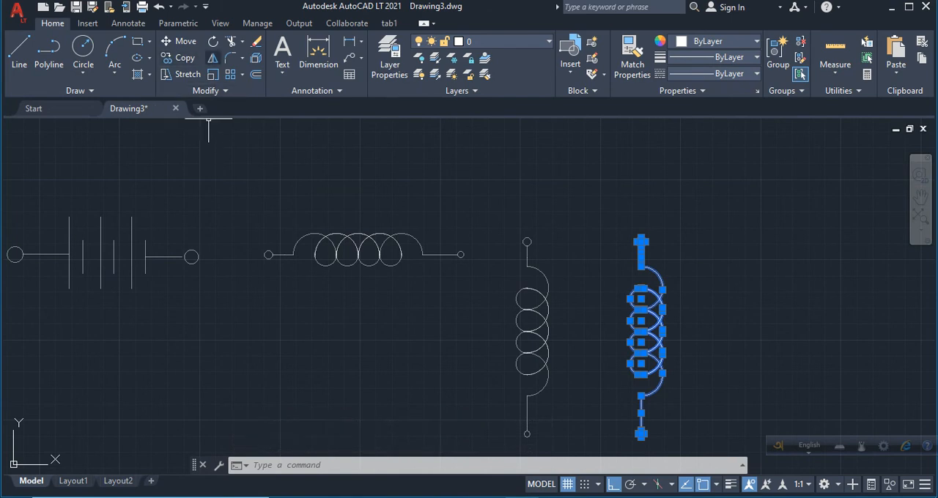
pyautogui.click(212, 58)
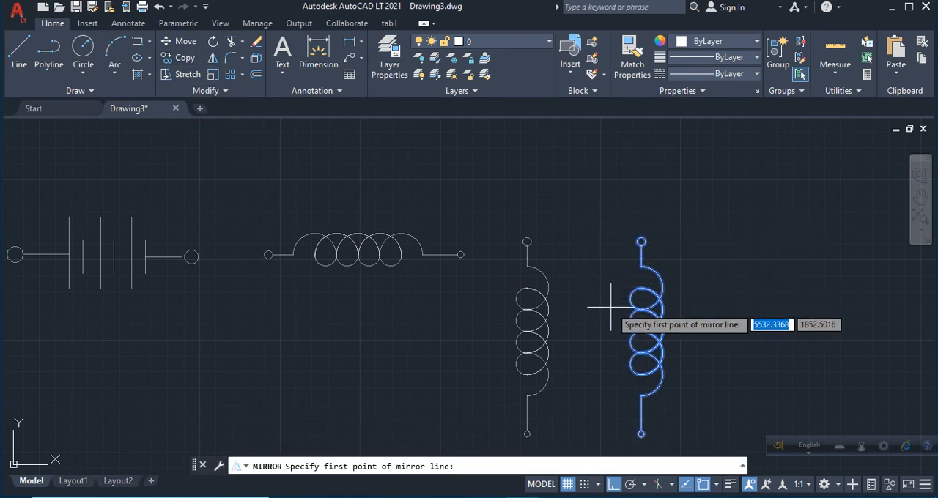
pyautogui.click(661, 333)
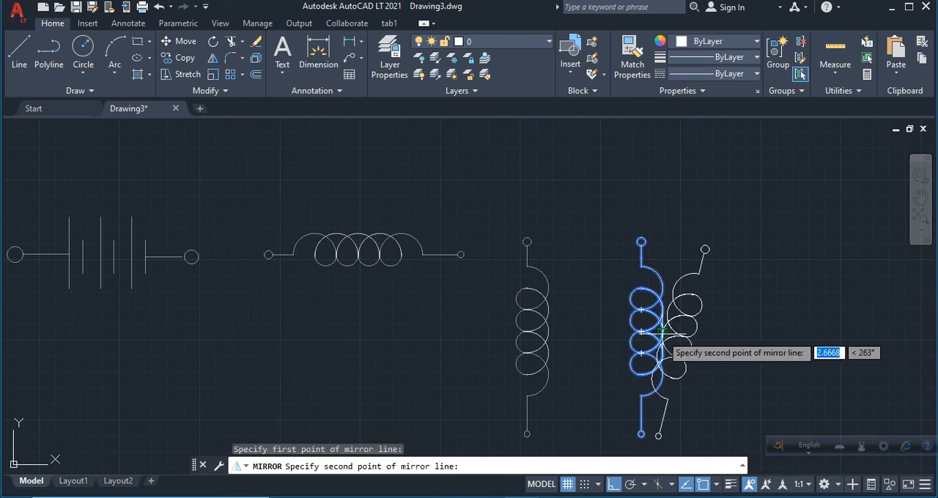
pyautogui.click(661, 340)
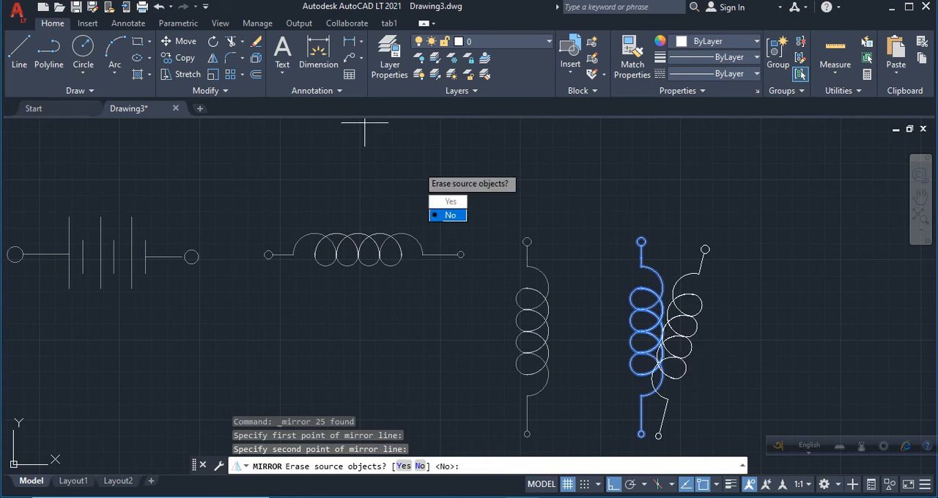
pyautogui.click(449, 216)
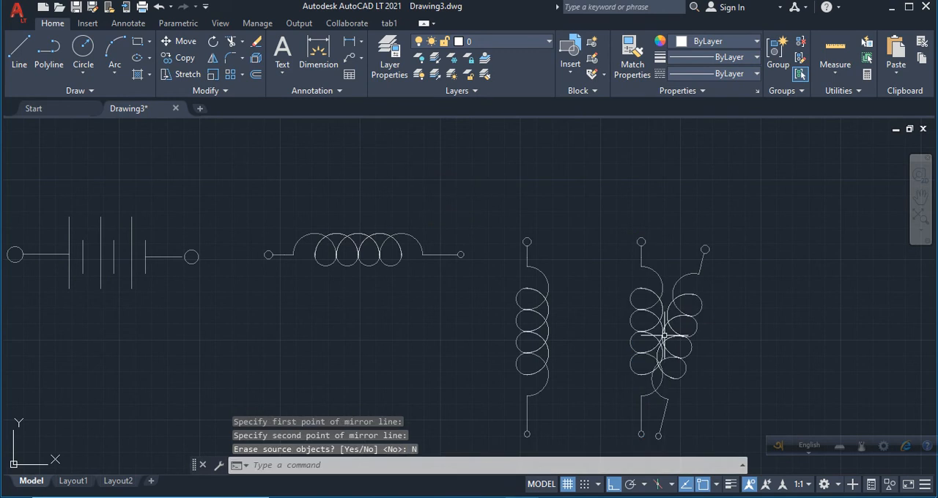
pyautogui.click(700, 225)
pyautogui.click(701, 222)
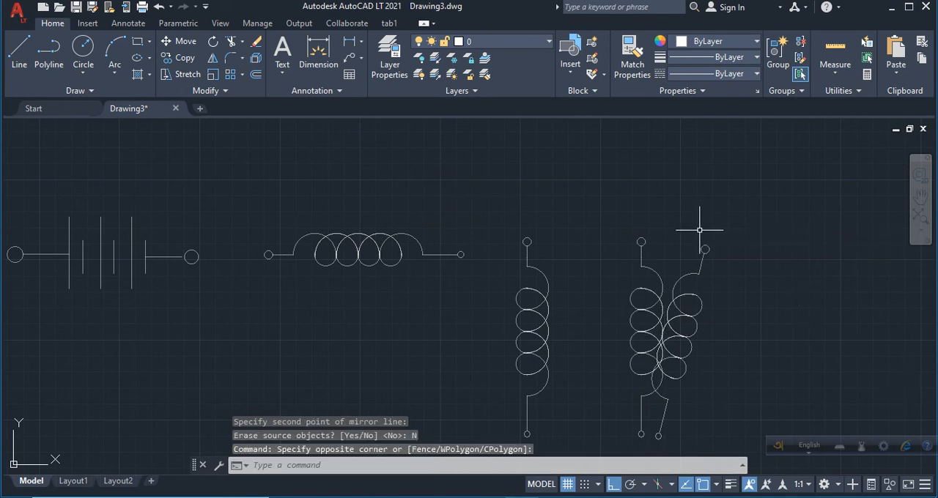
pyautogui.hotkey('ctrl', 'z')
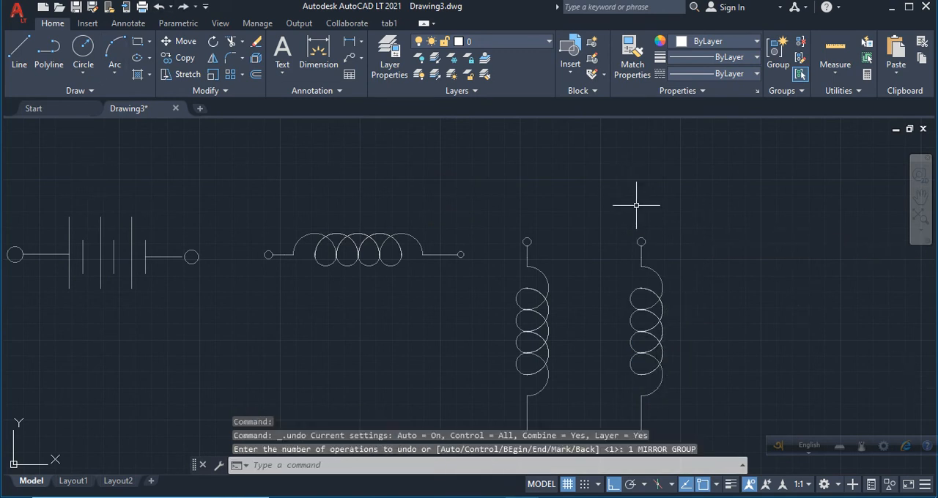
# Mirror the copied inductor about a vertical line just left of its coil centres, erasing the source objects.
pyautogui.click(596, 205)
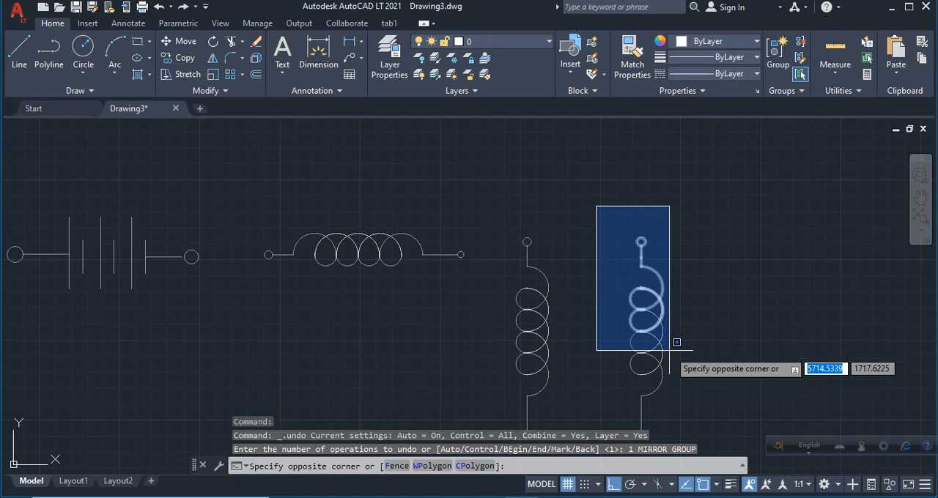
pyautogui.click(706, 447)
pyautogui.click(213, 58)
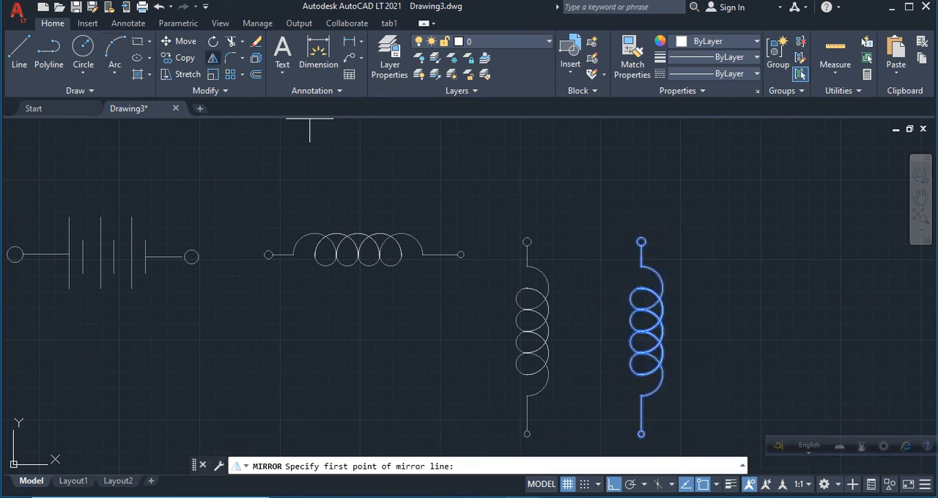
pyautogui.click(638, 333)
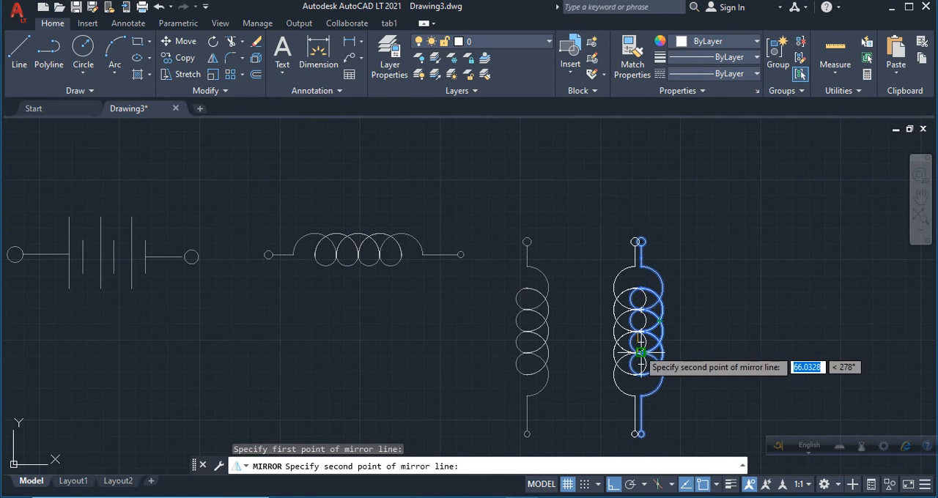
pyautogui.click(638, 354)
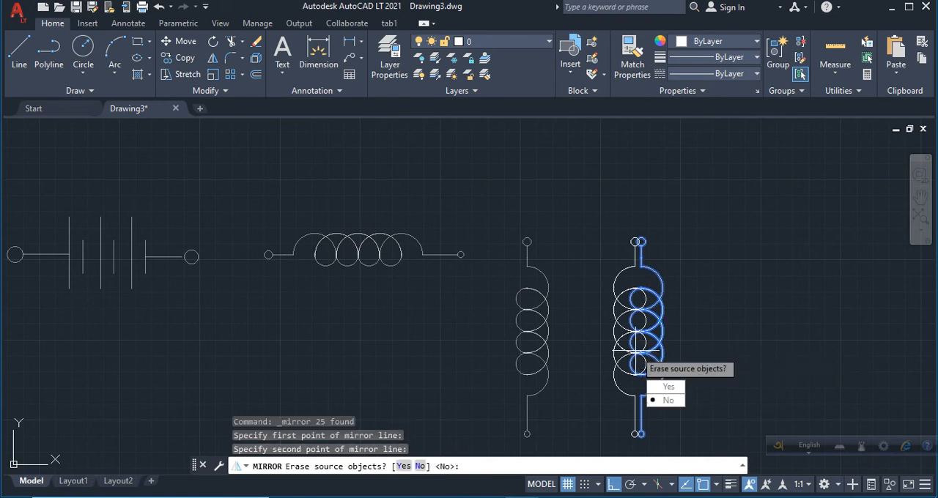
pyautogui.press('Down')
pyautogui.press('Return')
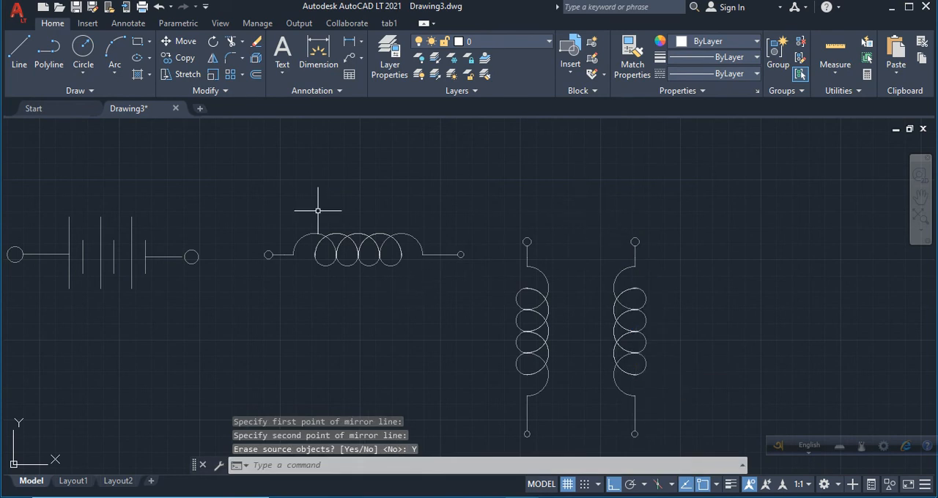
# Draw two parallel vertical core lines, each about 500 units long, between the two facing inductors.
pyautogui.click(19, 51)
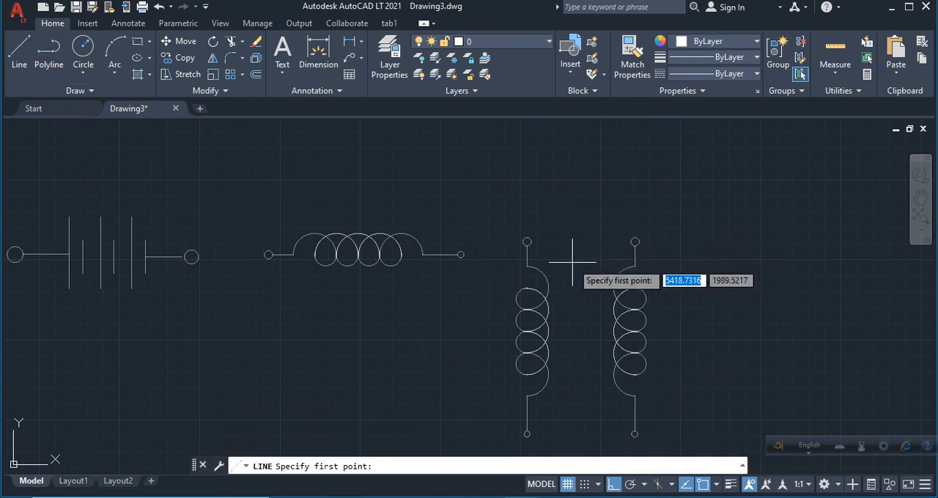
pyautogui.click(562, 259)
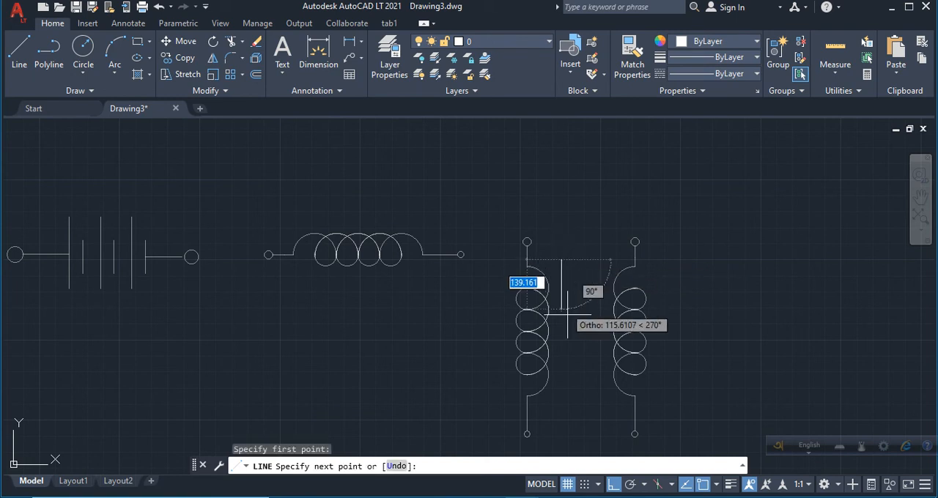
pyautogui.click(570, 419)
pyautogui.press('Return')
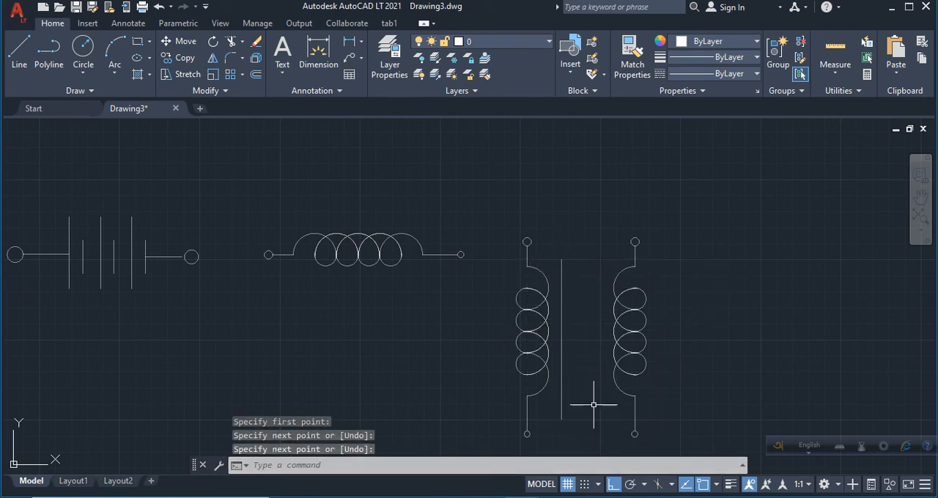
pyautogui.press('Return')
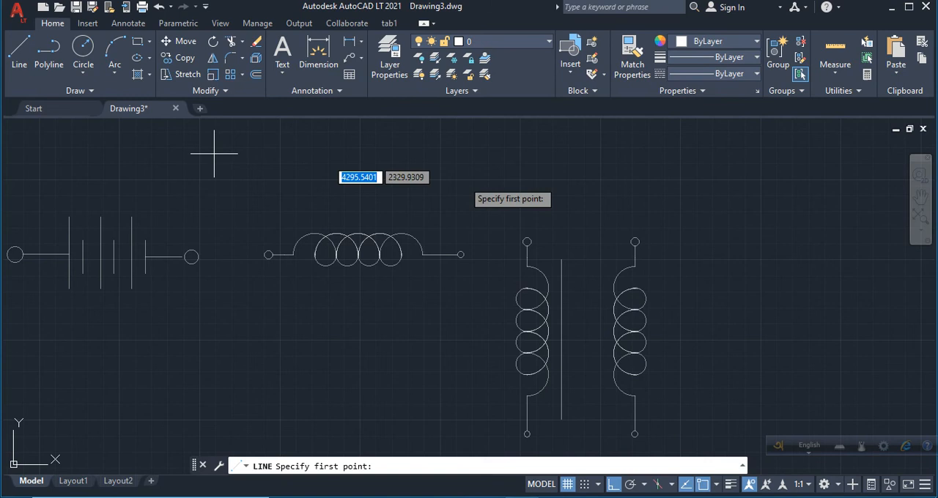
pyautogui.click(586, 259)
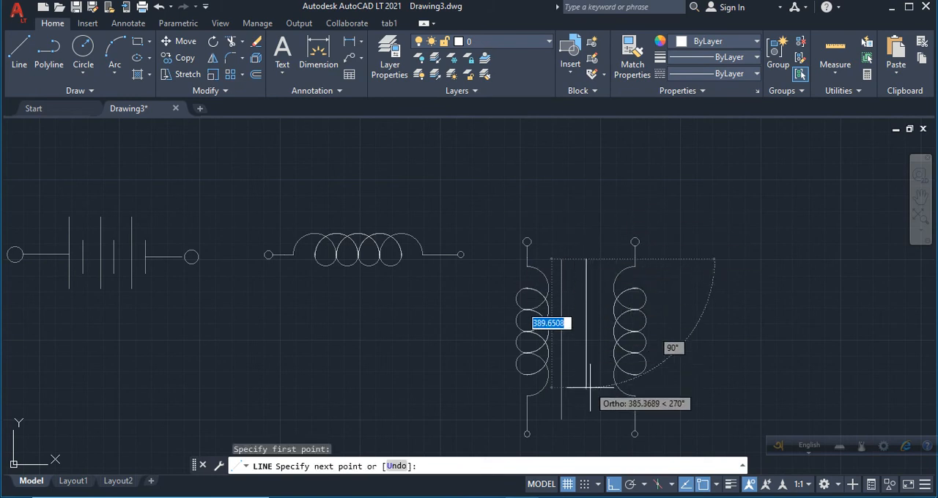
pyautogui.click(597, 418)
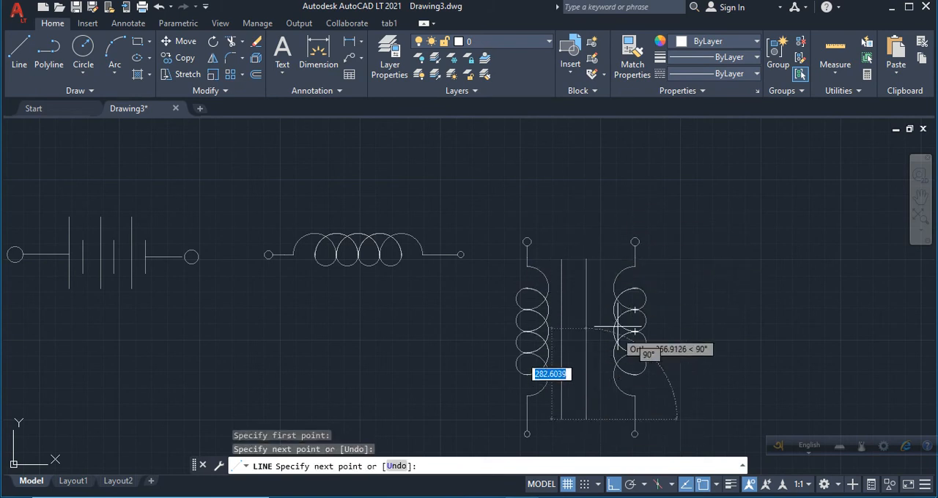
pyautogui.press('Return')
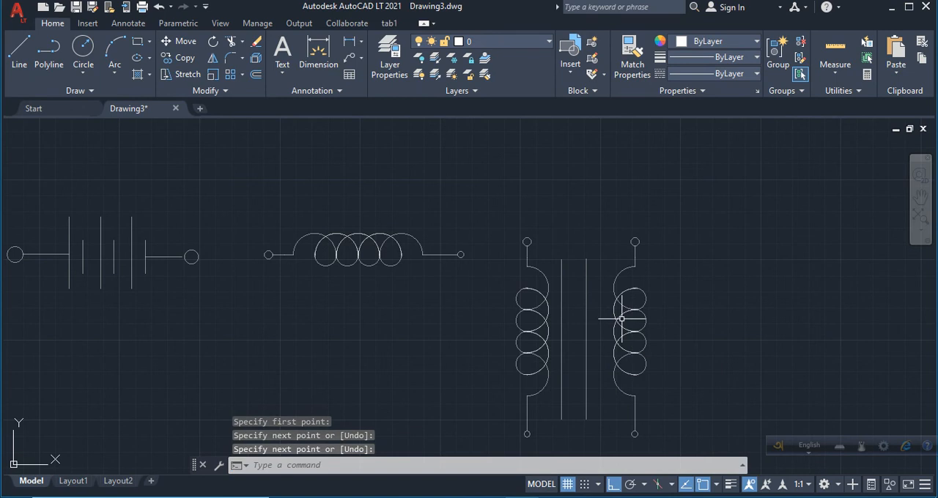
# Move the mirrored inductor about 45 units left, closer to the core lines.
pyautogui.click(598, 219)
pyautogui.click(722, 442)
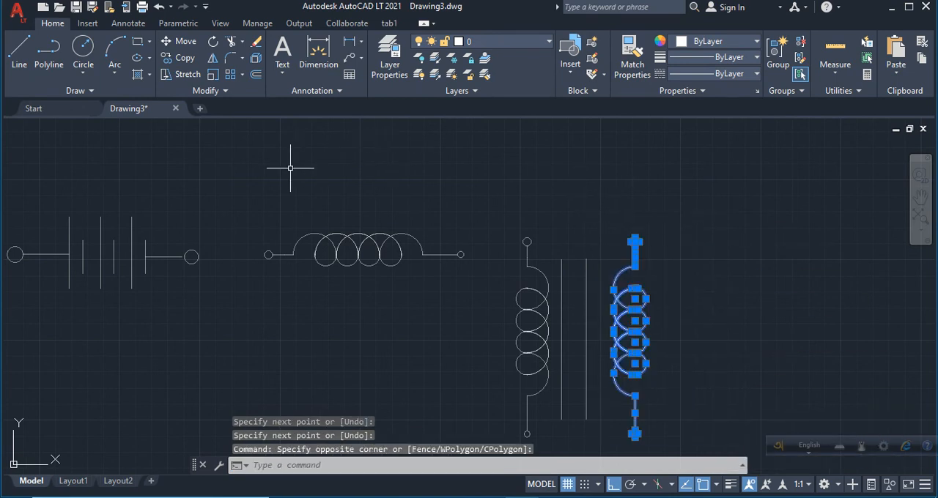
pyautogui.click(180, 42)
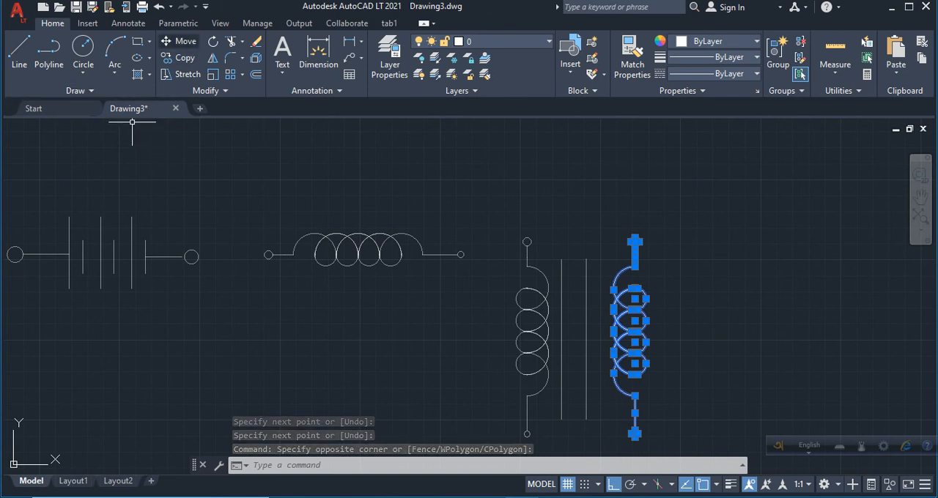
pyautogui.click(635, 240)
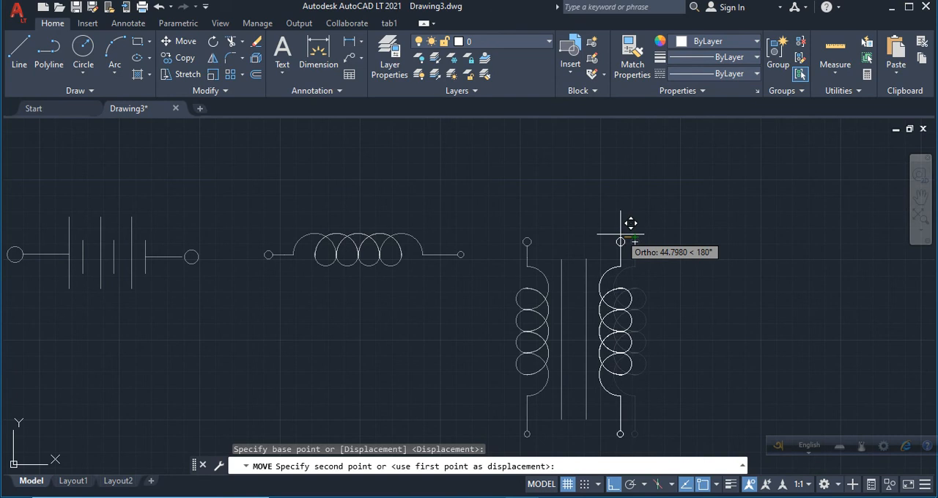
pyautogui.click(619, 241)
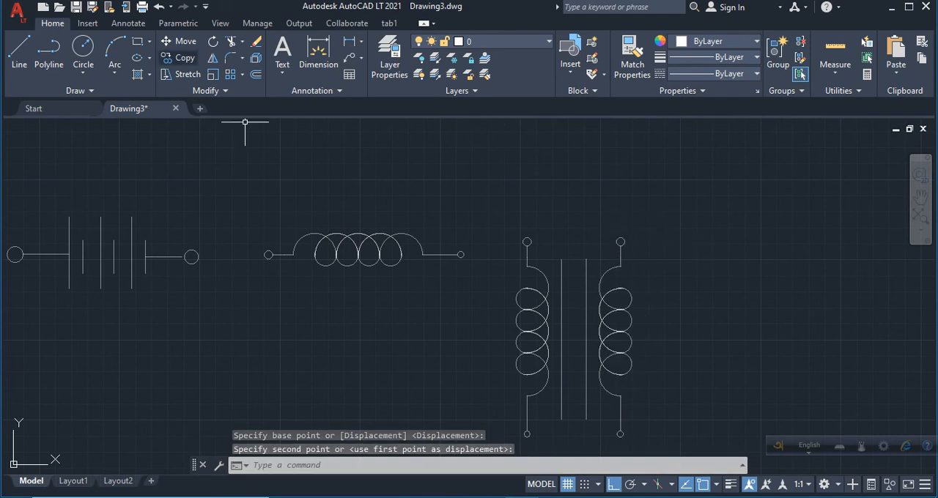
# Draw a horizontal lead about 195 units long to the right from the mirrored inductor's upper terminal.
pyautogui.press('l')
pyautogui.press('Return')
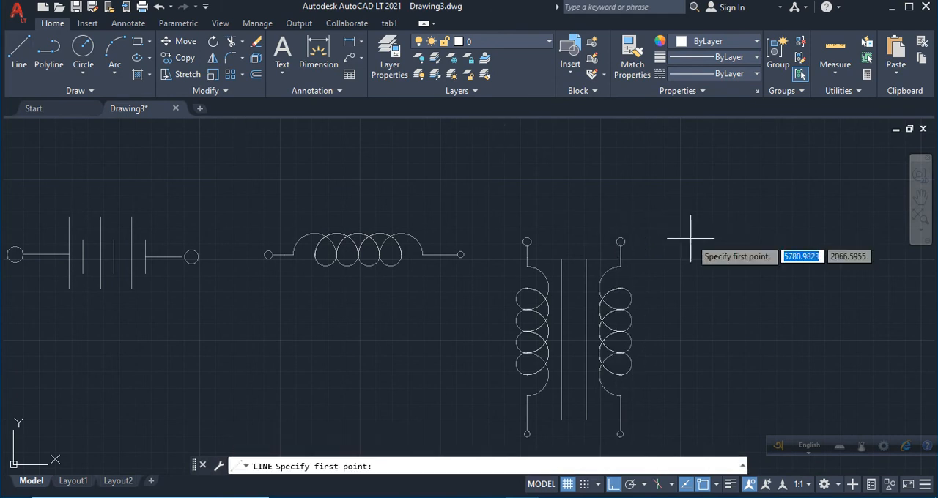
pyautogui.click(619, 241)
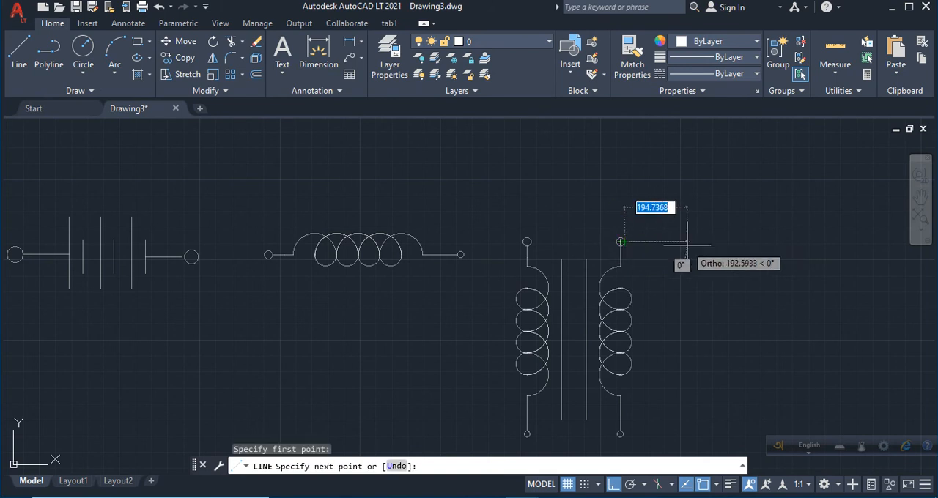
pyautogui.click(687, 241)
pyautogui.press('Return')
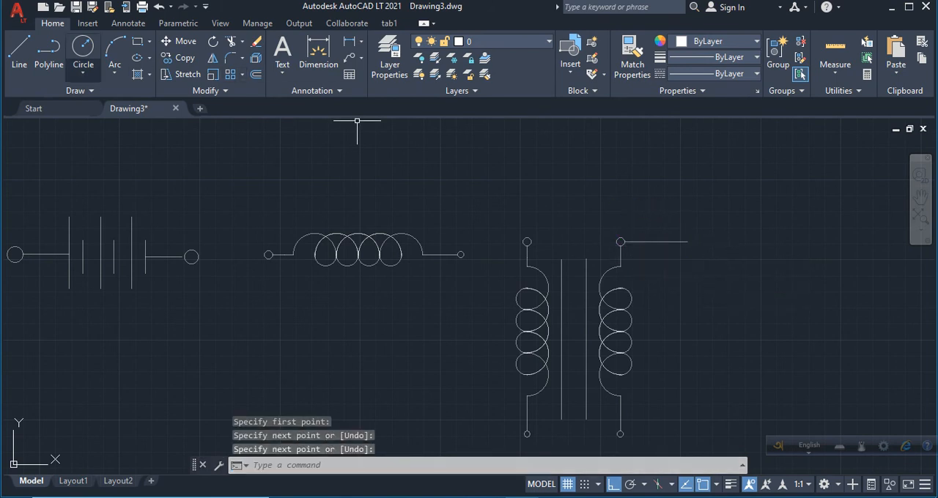
# Draw a horizontal lead about 130 units long to the left from the transformer's left upper terminal.
pyautogui.press('Return')
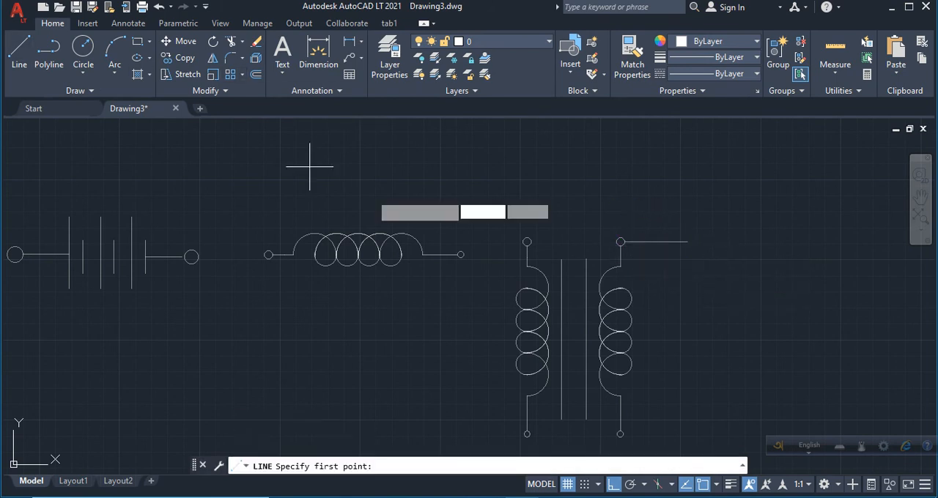
pyautogui.click(527, 241)
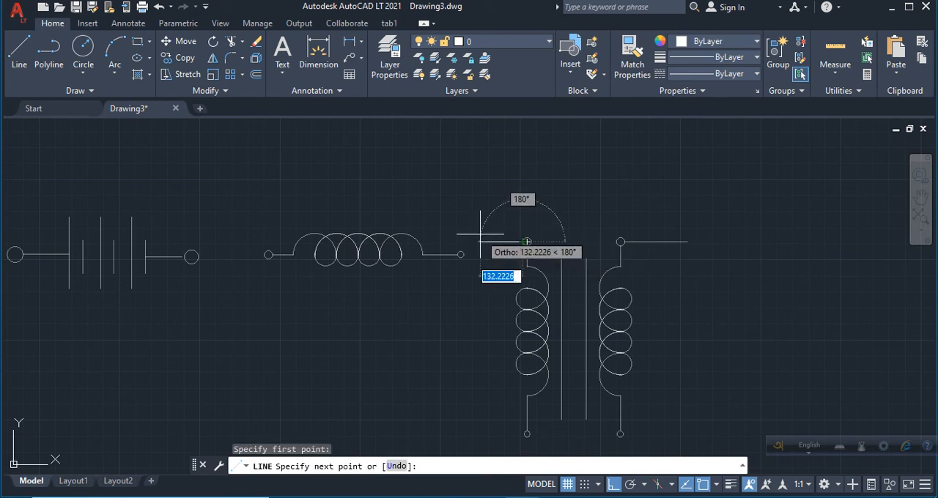
pyautogui.click(482, 233)
pyautogui.press('Return')
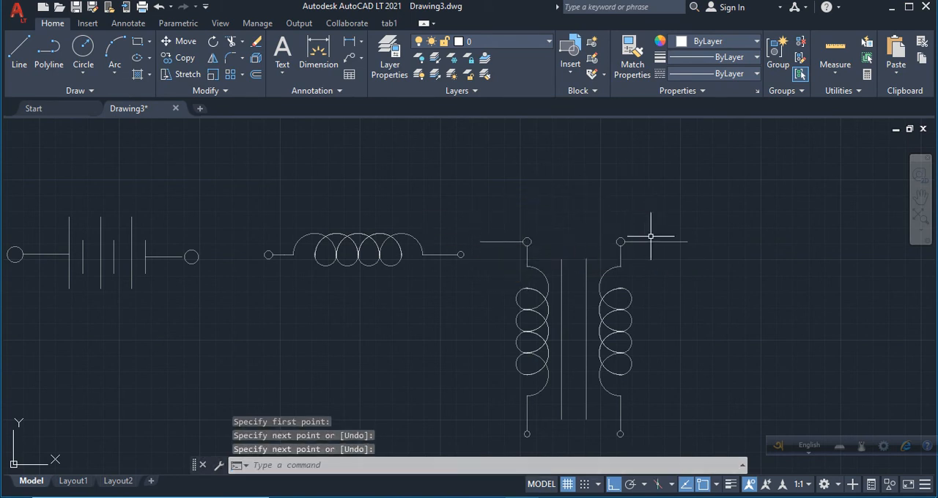
# Draw a 3-sided polygon inscribed in a circle of about 250 units radius, pointing downward, to the right of the transformer.
pyautogui.scroll(-4, 344, 253)
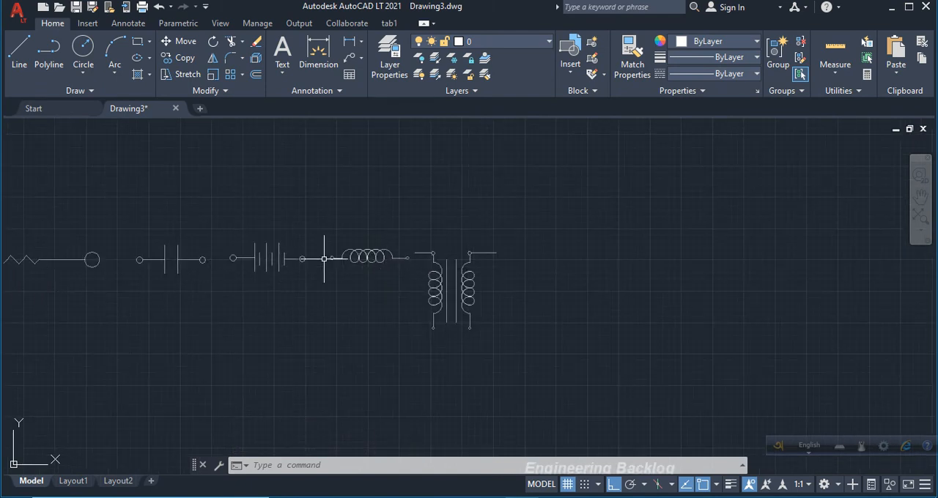
pyautogui.scroll(2, 236, 244)
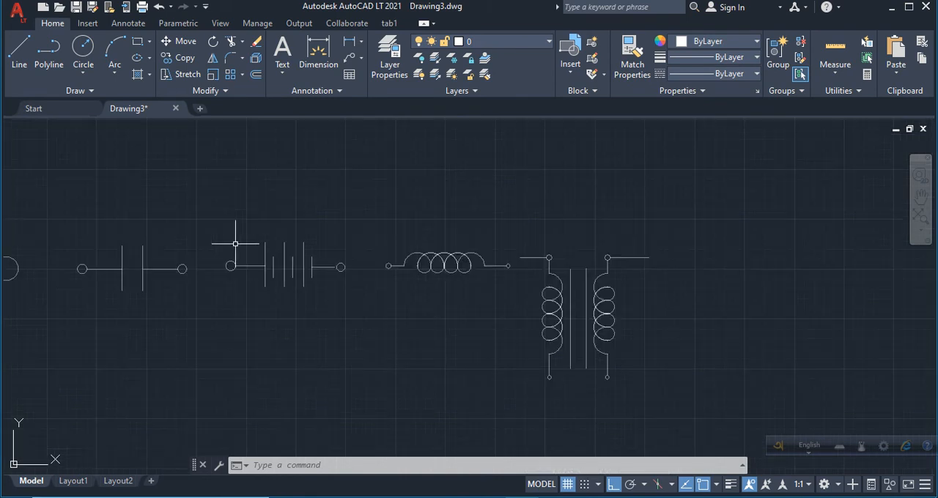
pyautogui.scroll(-2, 400, 250)
pyautogui.scroll(4, 722, 249)
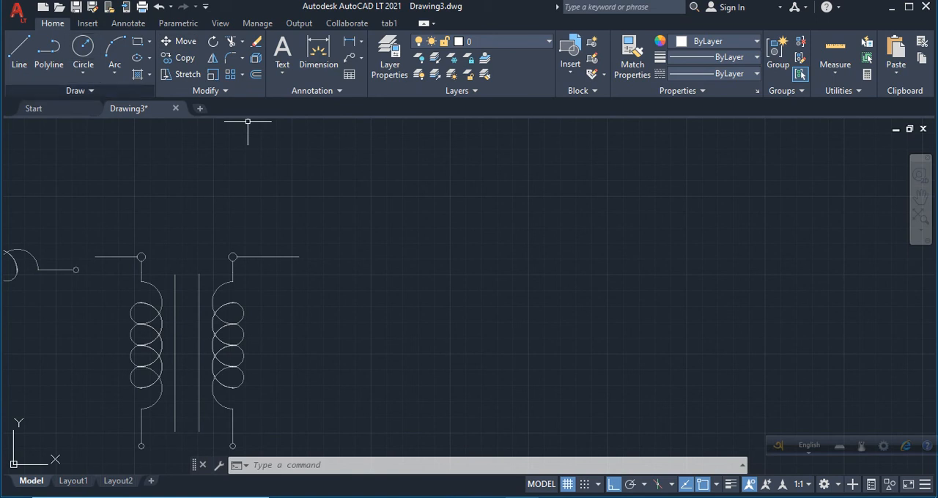
pyautogui.click(150, 42)
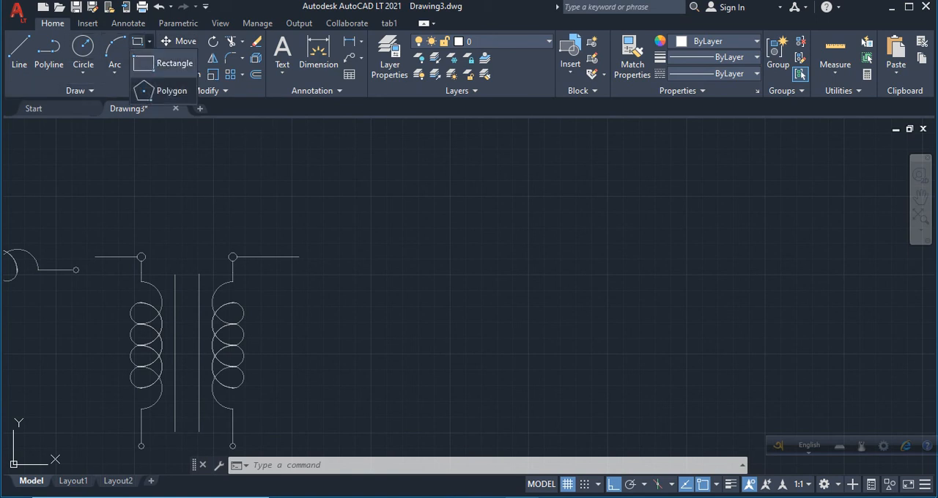
pyautogui.click(166, 90)
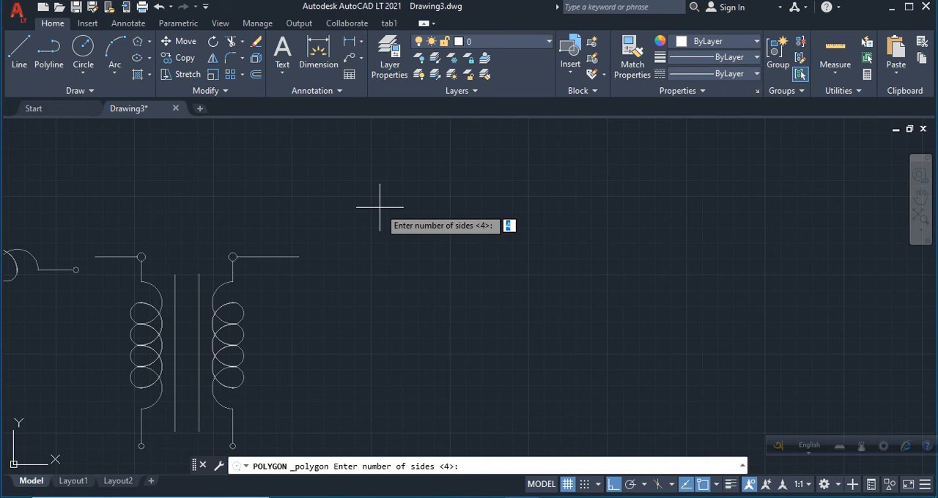
pyautogui.press('Return')
pyautogui.click(419, 217)
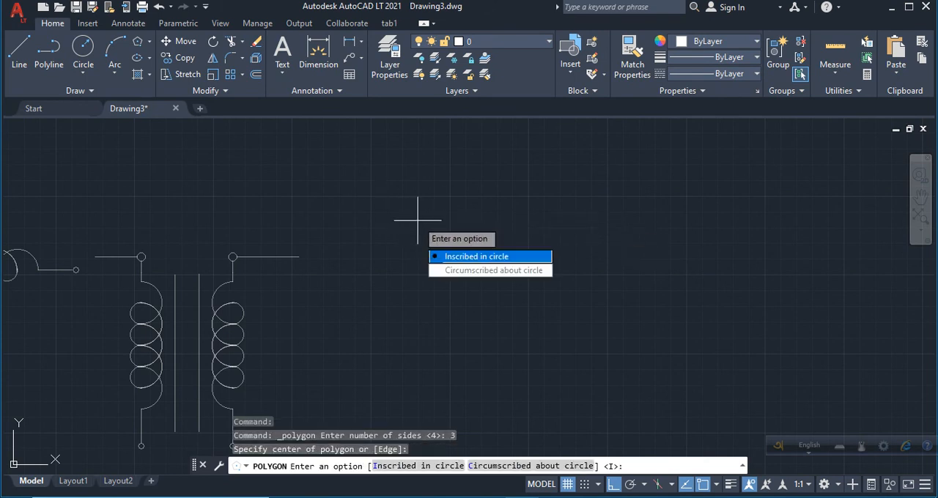
pyautogui.press('Return')
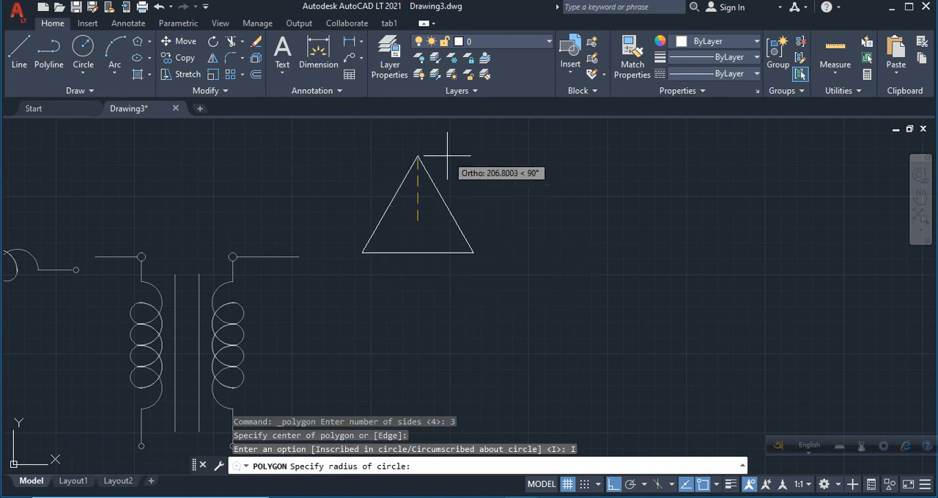
pyautogui.click(453, 299)
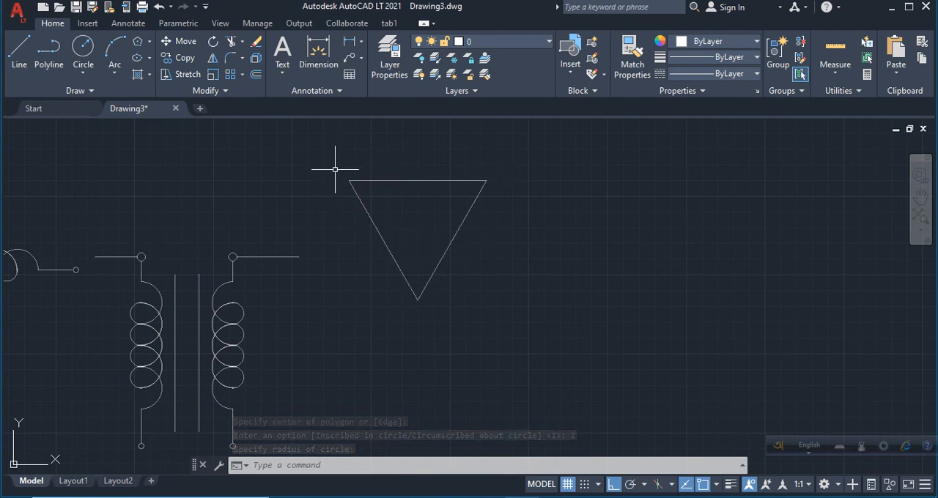
# Explode the triangle into separate lines and copy its top edge a short distance straight down from its midpoint.
pyautogui.click(375, 180)
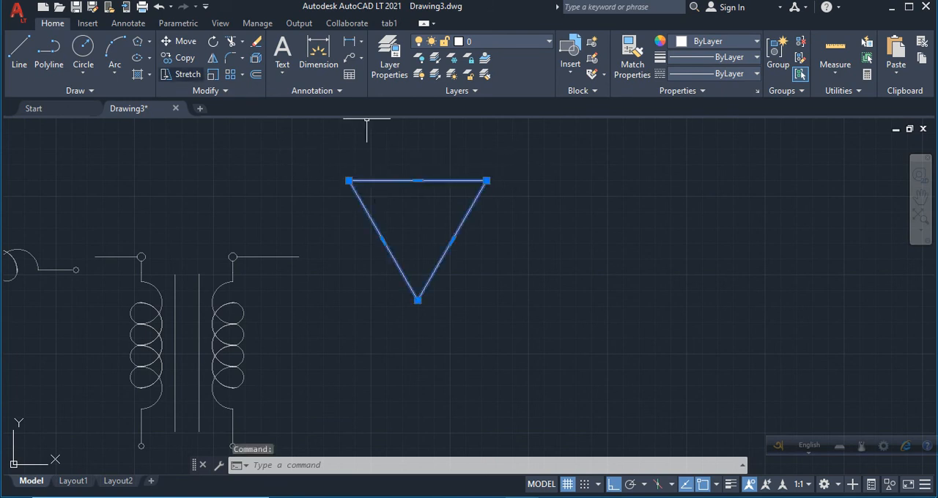
pyautogui.click(256, 58)
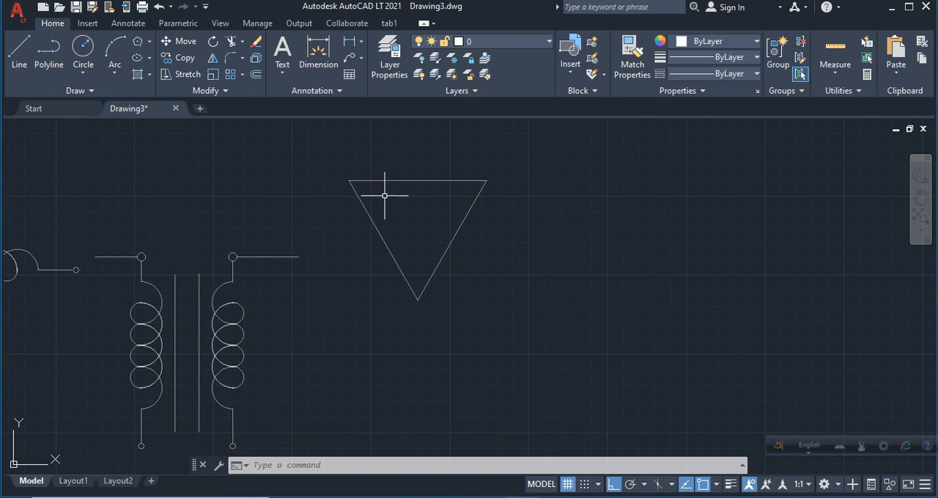
pyautogui.click(384, 180)
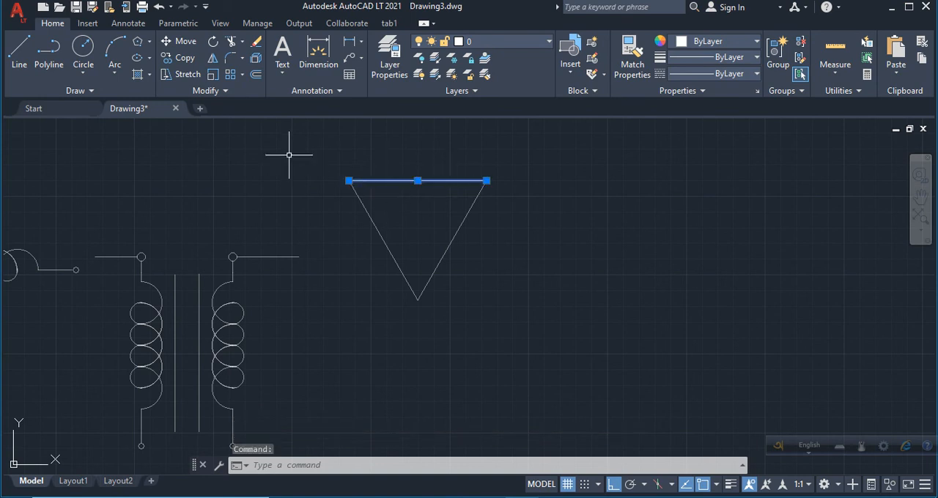
pyautogui.click(182, 58)
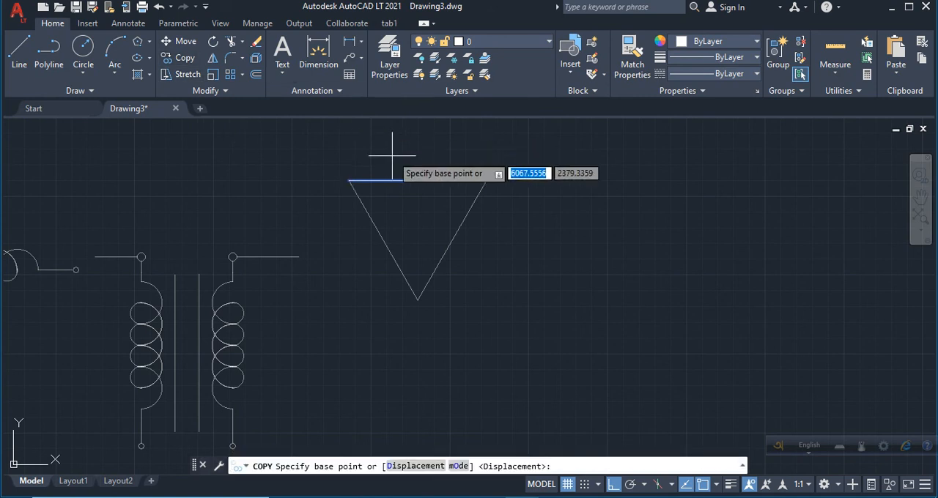
pyautogui.click(420, 180)
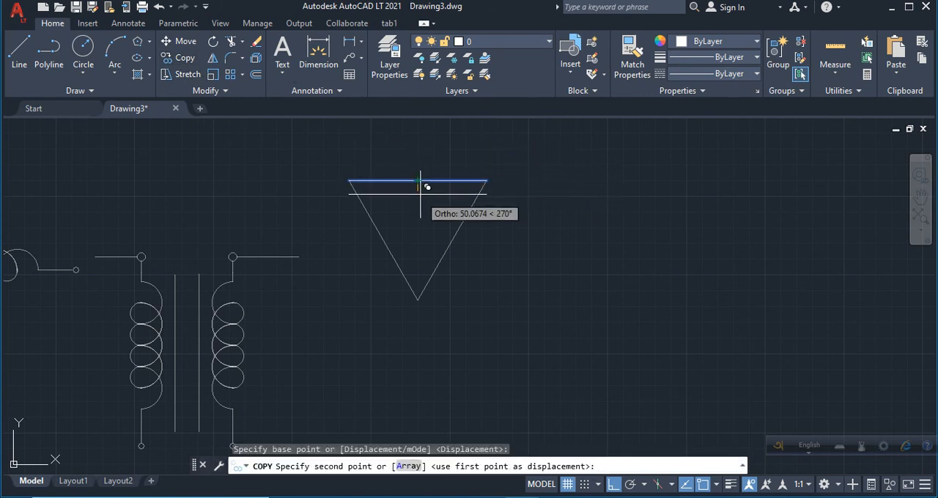
pyautogui.click(418, 193)
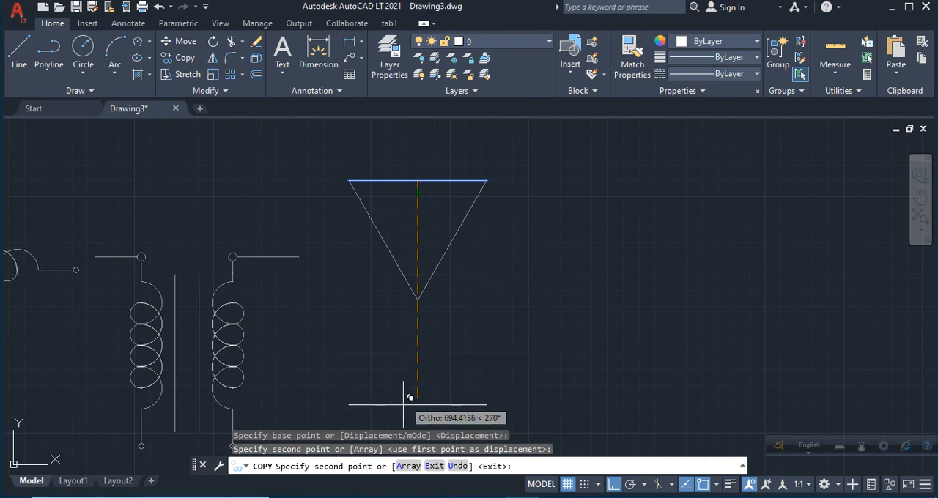
# Array the triangle's top edge downward as 5 items spaced about 80 units apart.
pyautogui.click(408, 466)
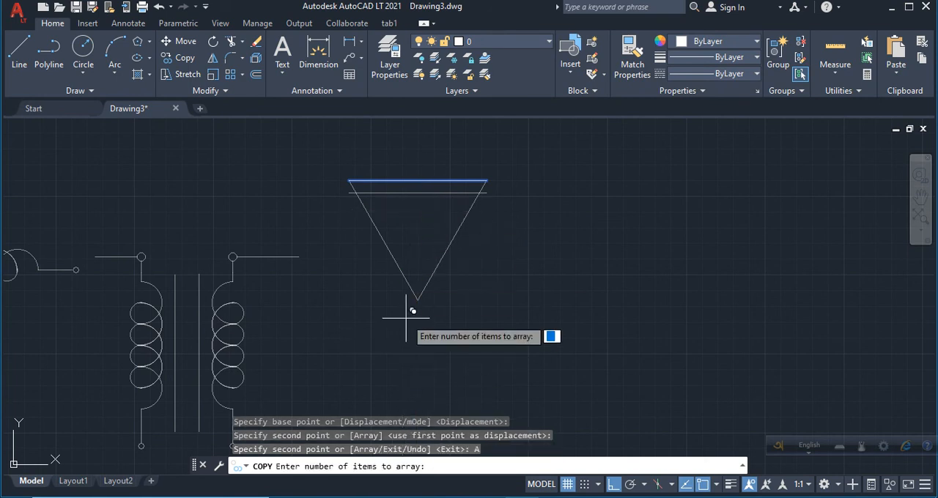
pyautogui.press('Return')
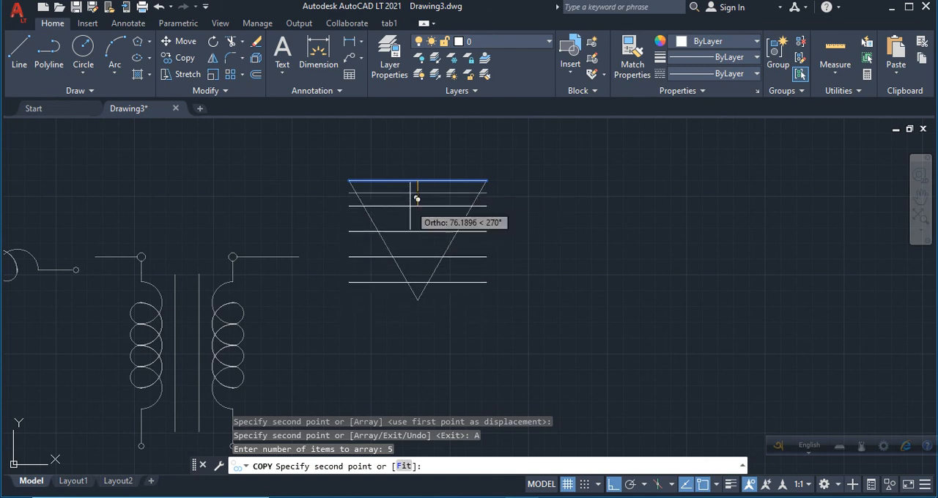
pyautogui.click(412, 206)
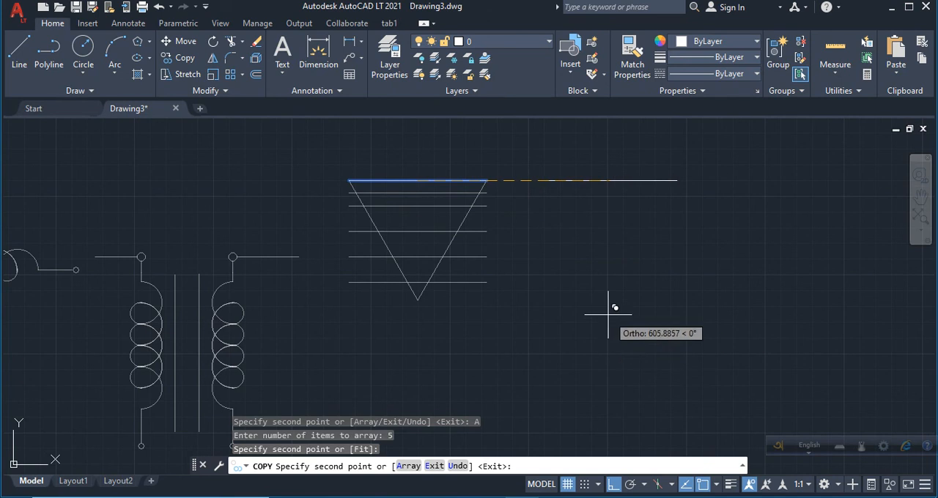
pyautogui.press('Return')
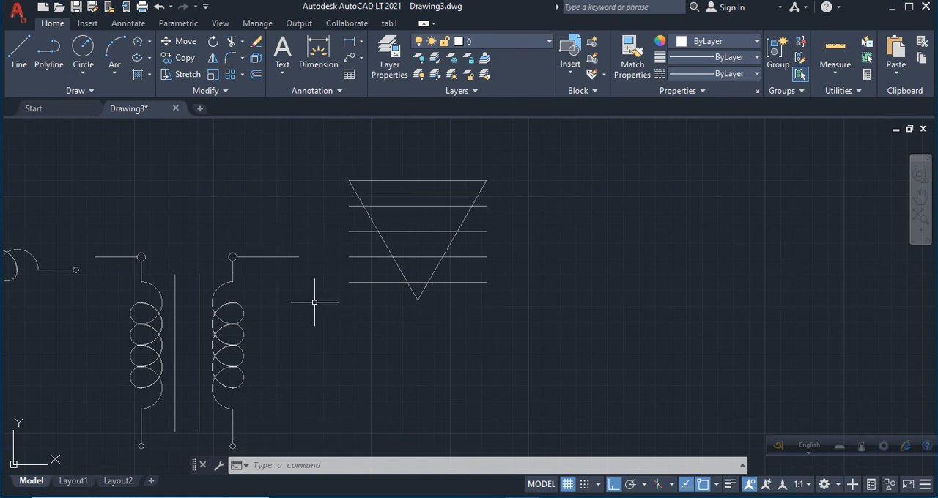
pyautogui.click(384, 192)
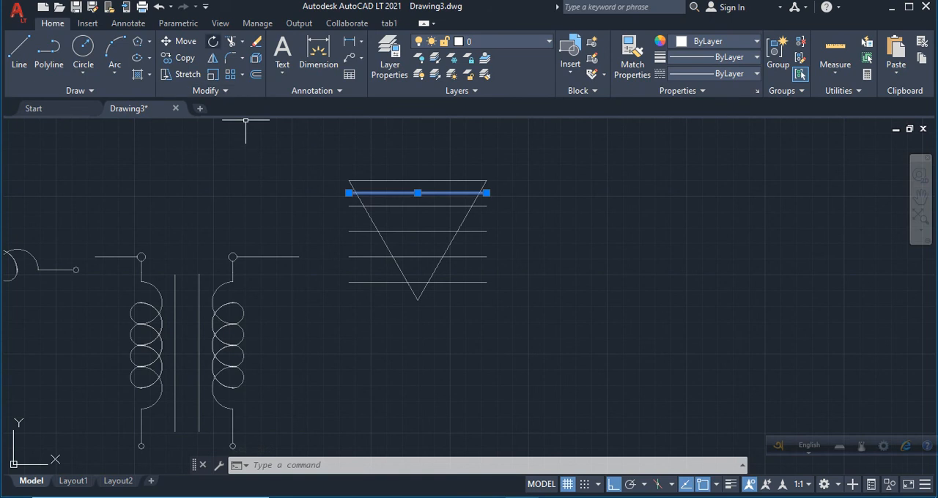
pyautogui.click(230, 41)
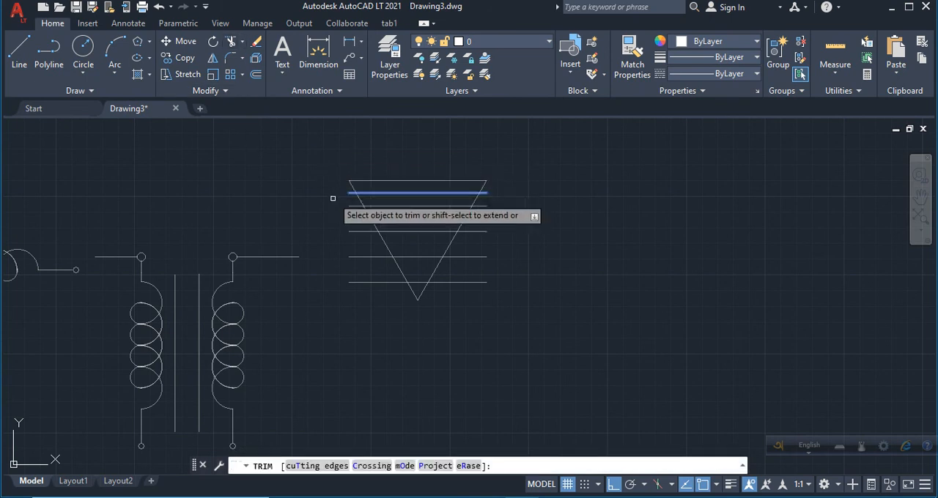
pyautogui.click(356, 208)
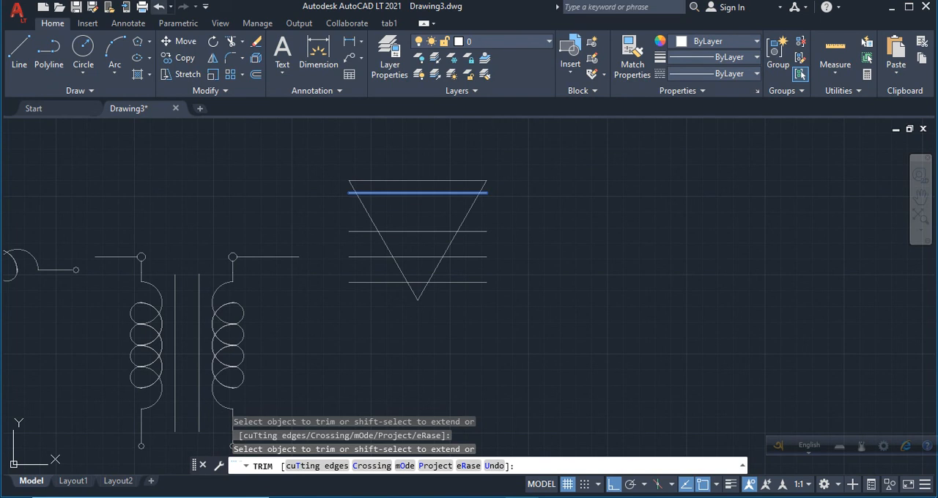
pyautogui.hotkey('ctrl', 'z')
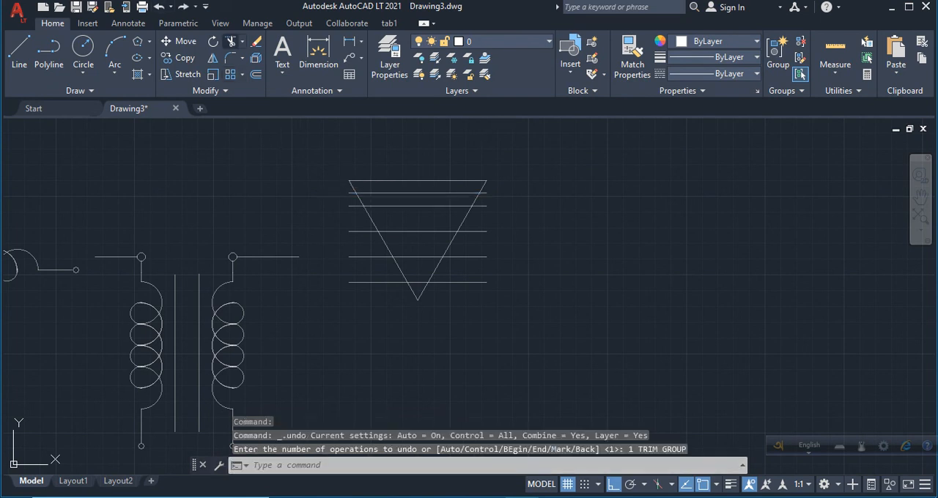
# Trim the ends of the five copied horizontal lines that extend beyond both slanted sides of the triangle.
pyautogui.write('tr')
pyautogui.press('Return')
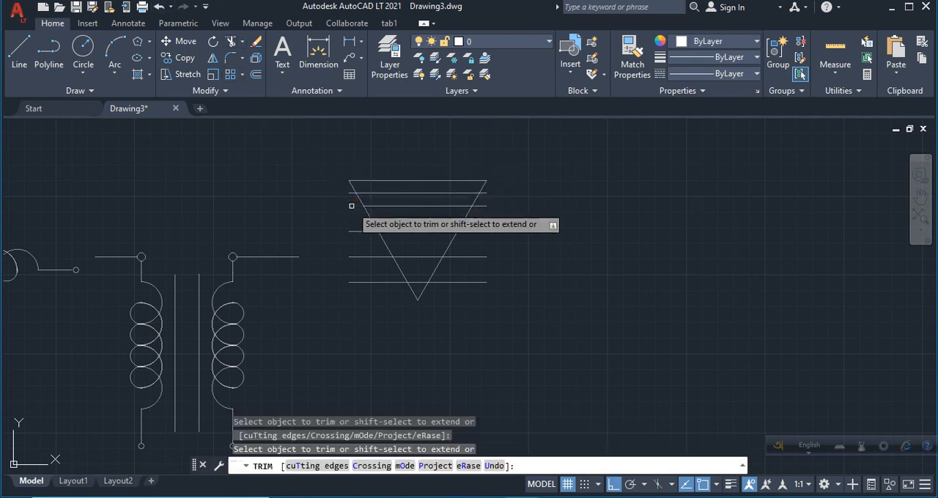
pyautogui.click(352, 208)
pyautogui.click(398, 295)
pyautogui.press('Return')
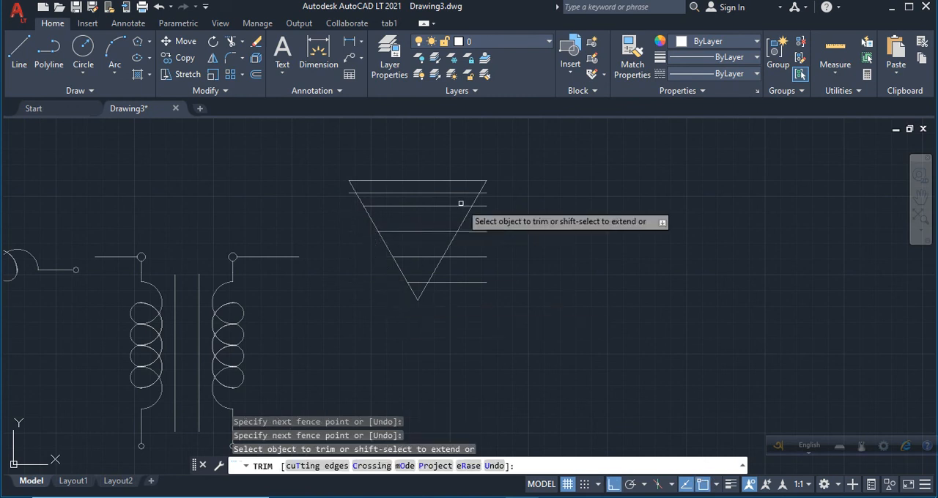
pyautogui.moveTo(487, 197); pyautogui.dragTo(482, 249)
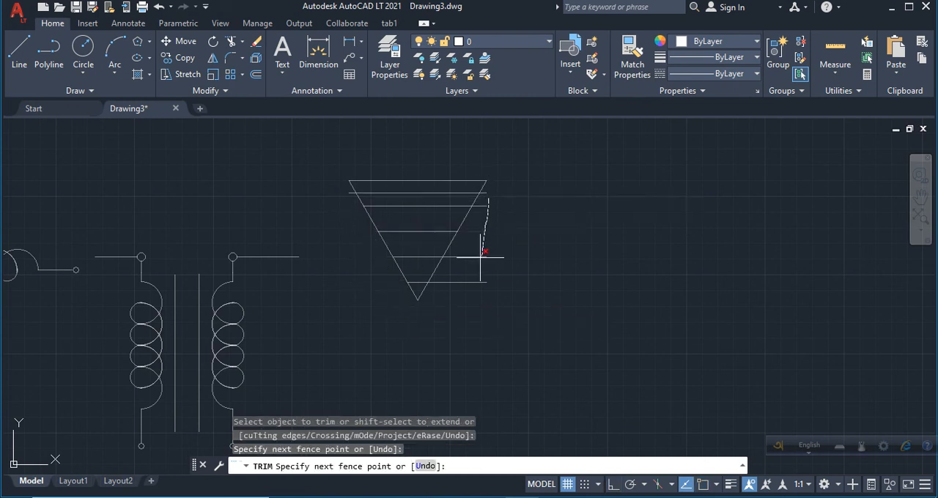
pyautogui.moveTo(474, 286); pyautogui.dragTo(475, 287)
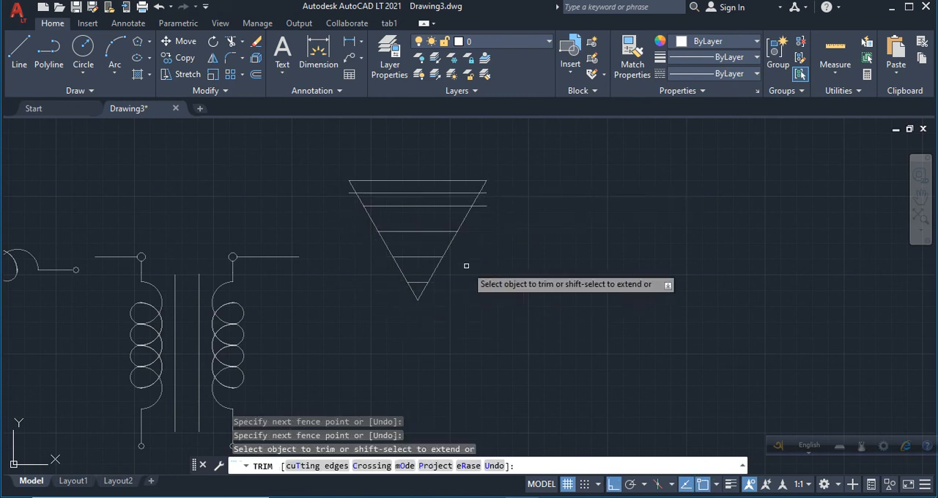
pyautogui.click(480, 206)
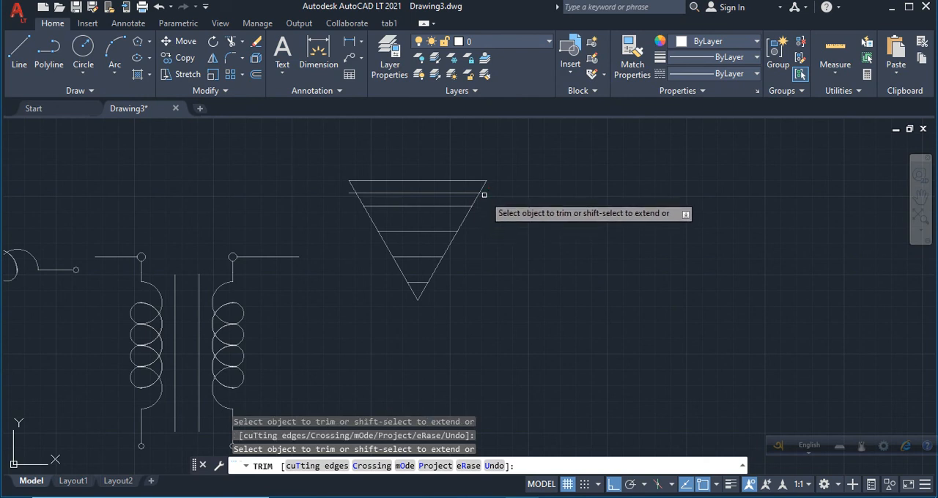
# Trim away both slanted sides of the triangle, including its lower tip, keeping only the stacked horizontal lines.
pyautogui.click(360, 201)
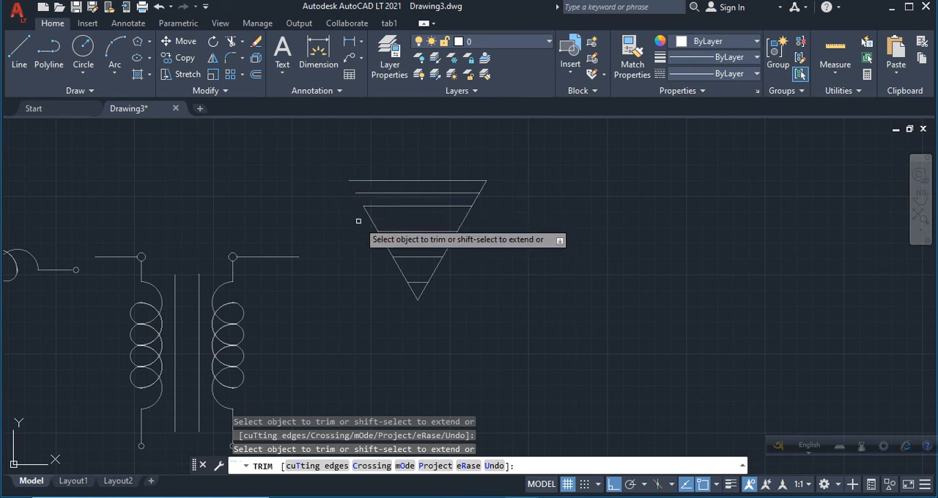
pyautogui.click(371, 218)
pyautogui.click(384, 245)
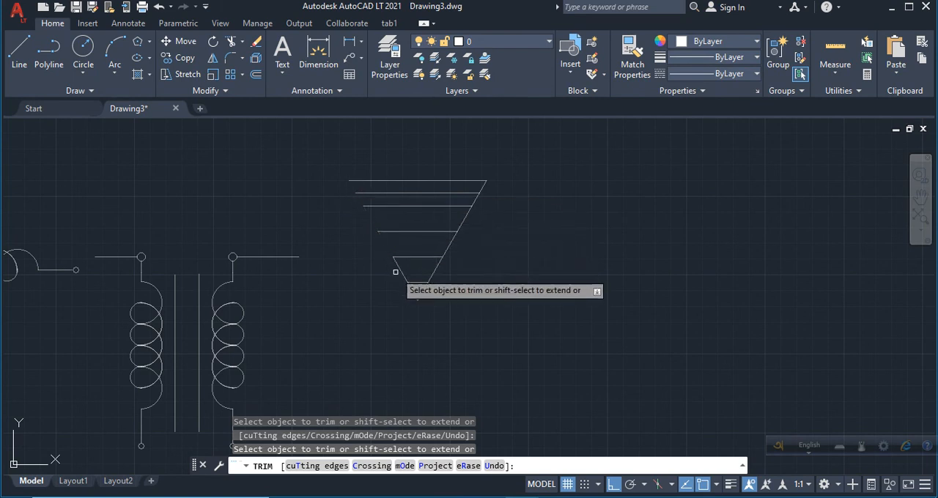
pyautogui.click(415, 293)
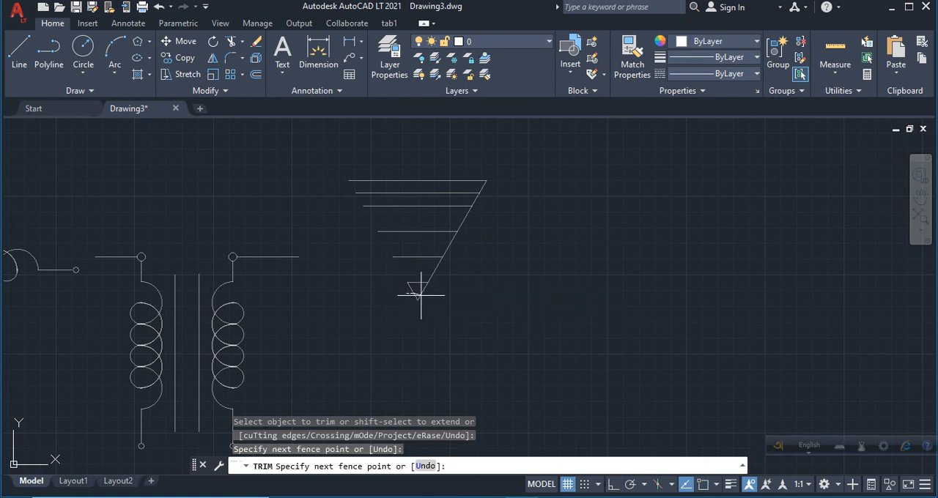
pyautogui.press('Return')
pyautogui.click(435, 268)
pyautogui.click(449, 240)
pyautogui.click(463, 218)
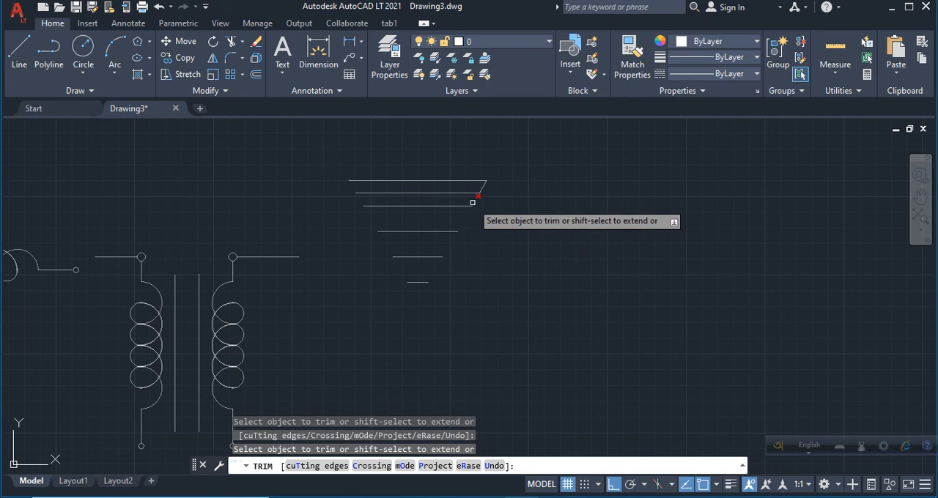
pyautogui.click(483, 186)
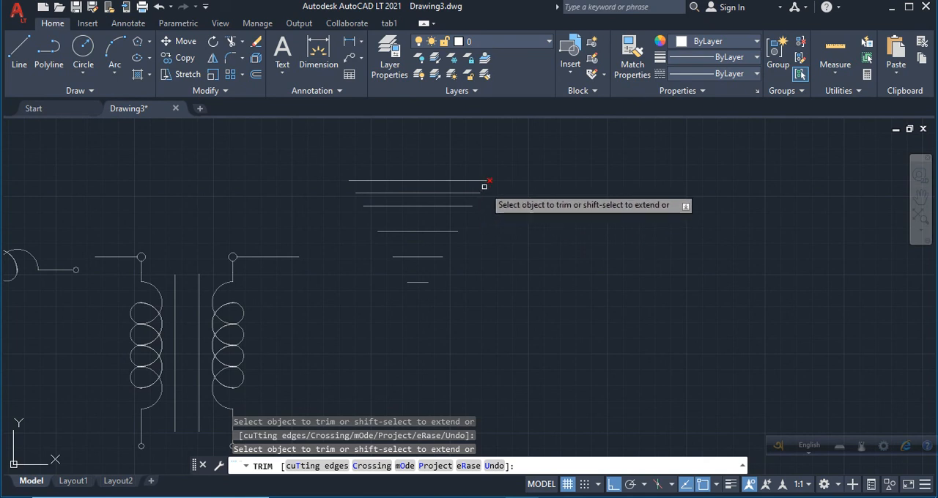
# Draw a vertical lead line straight up from the midpoint of the ground symbol's longest, uppermost horizontal line.
pyautogui.press('Return')
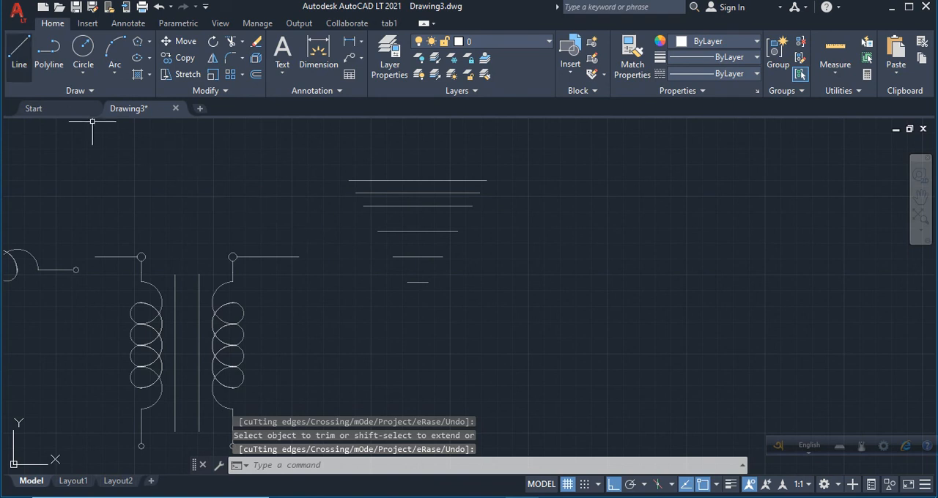
pyautogui.click(19, 51)
pyautogui.click(418, 181)
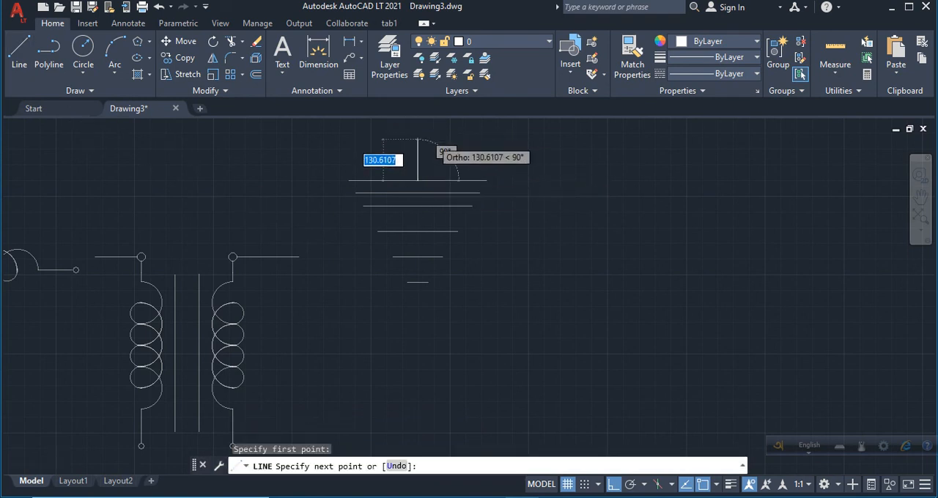
pyautogui.scroll(-2, 433, 142)
pyautogui.click(424, 126)
pyautogui.scroll(-1, 424, 126)
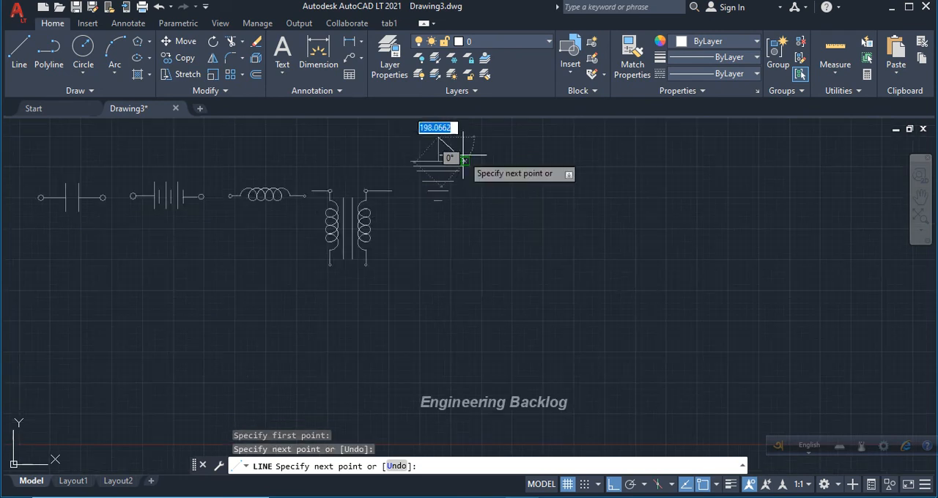
pyautogui.press('Return')
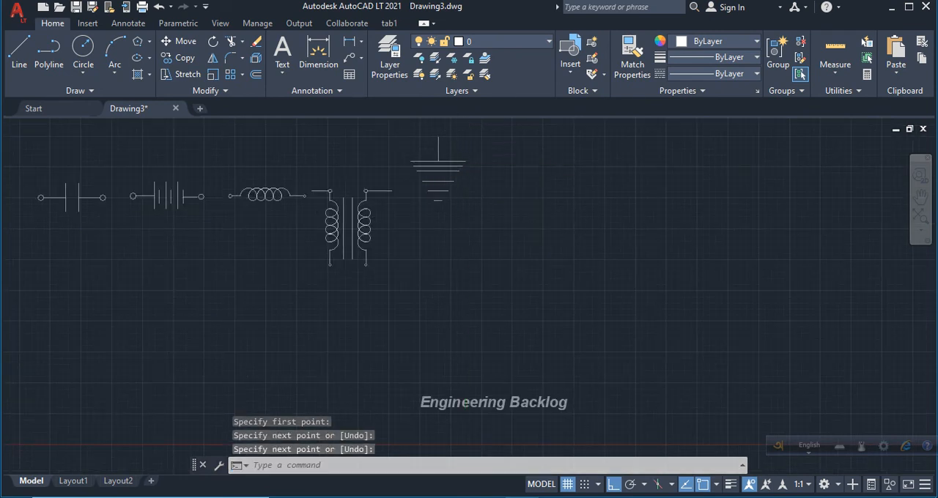
# Draw a small terminal circle centred just above the ground symbol's vertical lead so it touches the lead's upper end.
pyautogui.scroll(4, 453, 126)
pyautogui.click(83, 47)
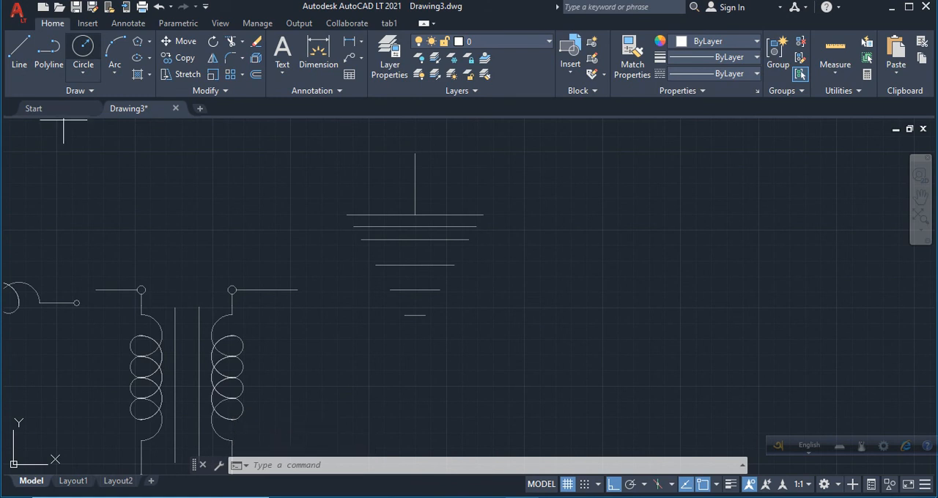
pyautogui.click(414, 137)
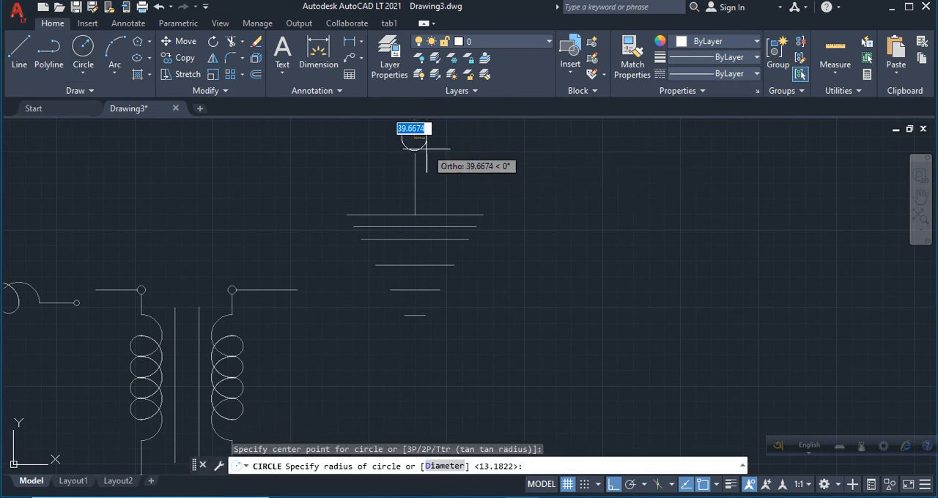
pyautogui.click(429, 152)
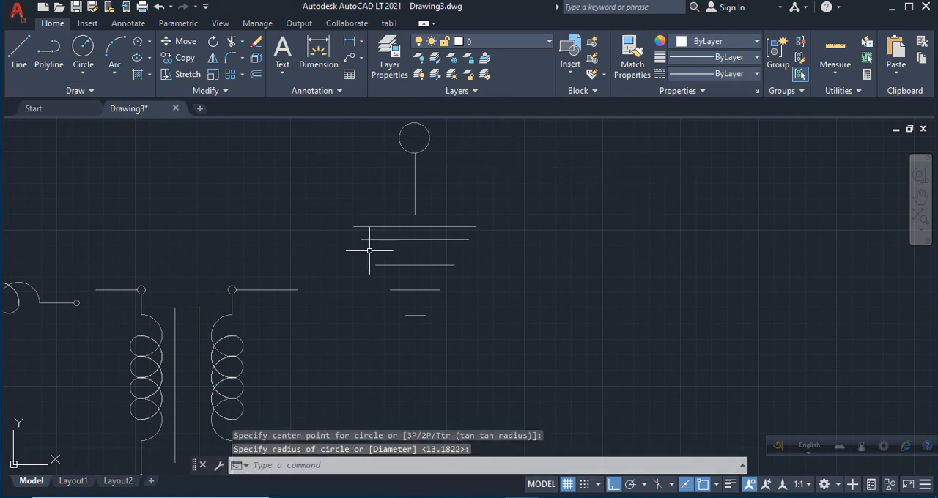
pyautogui.scroll(-4, 450, 177)
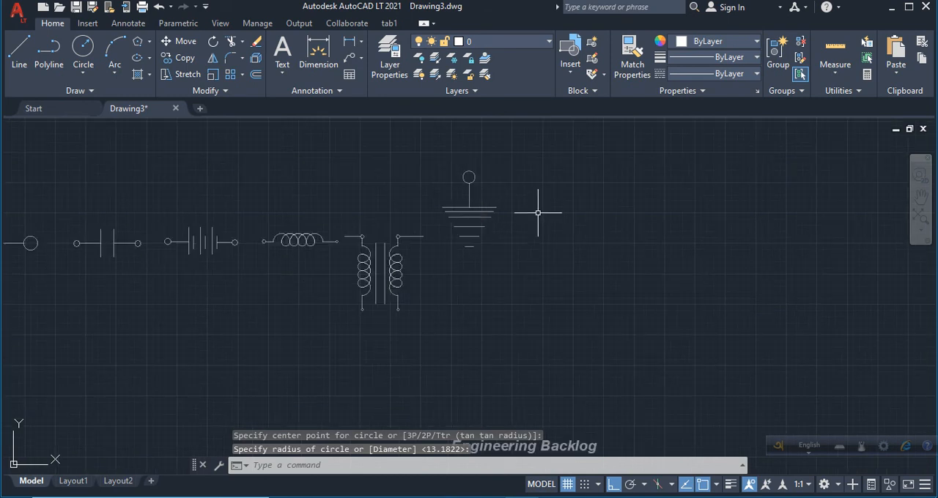
pyautogui.scroll(-2, 538, 212)
pyautogui.scroll(2, 226, 279)
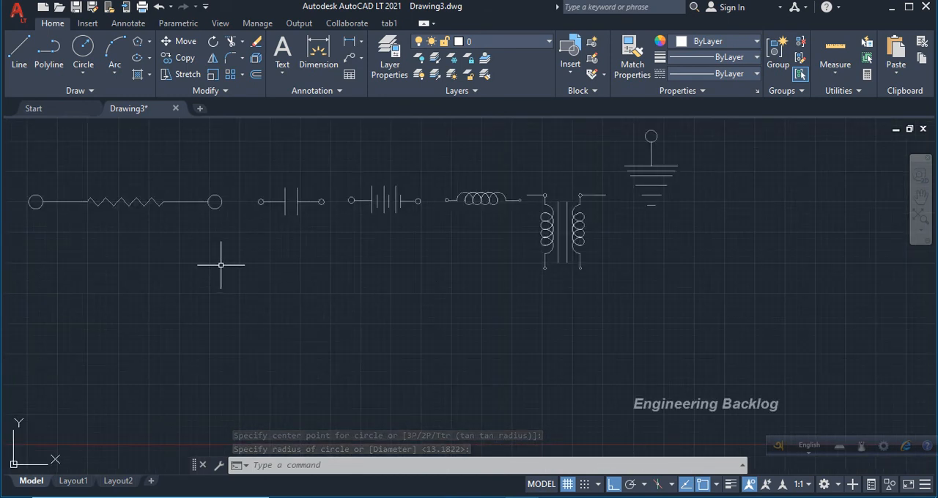